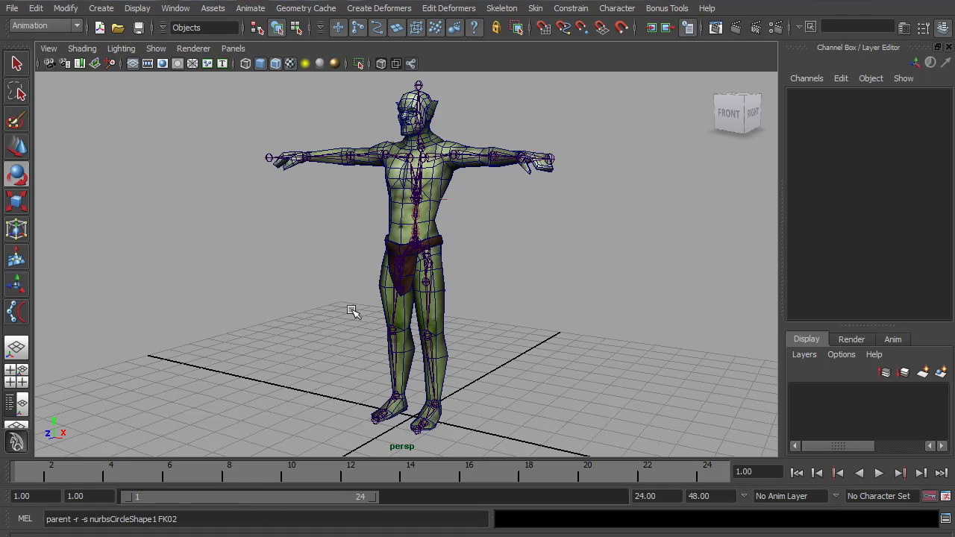
Select the FK02 spine joint, test-bend the torso with it, then undo the rotation.
alt+right_drag(358, 299, 527, 328)
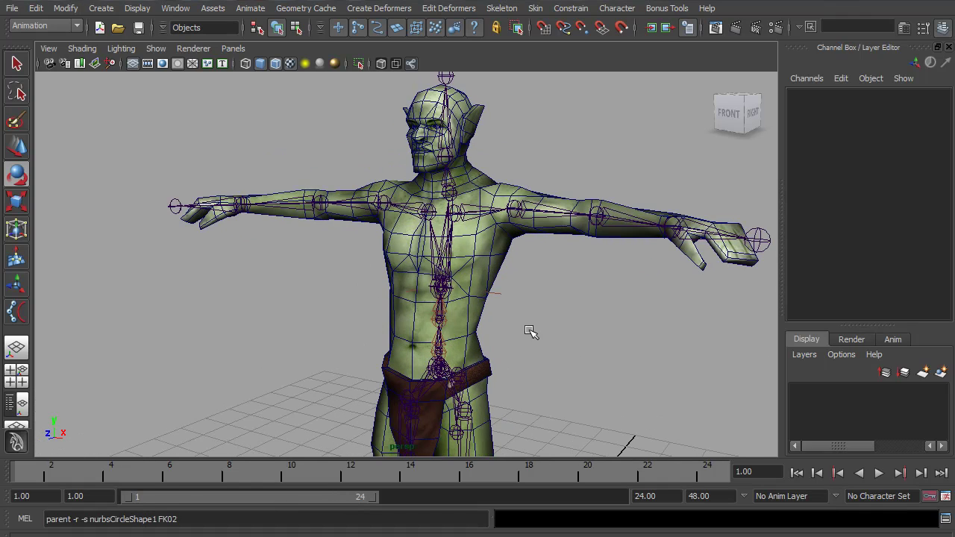
click(512, 292)
scroll(518, 292, up, 5)
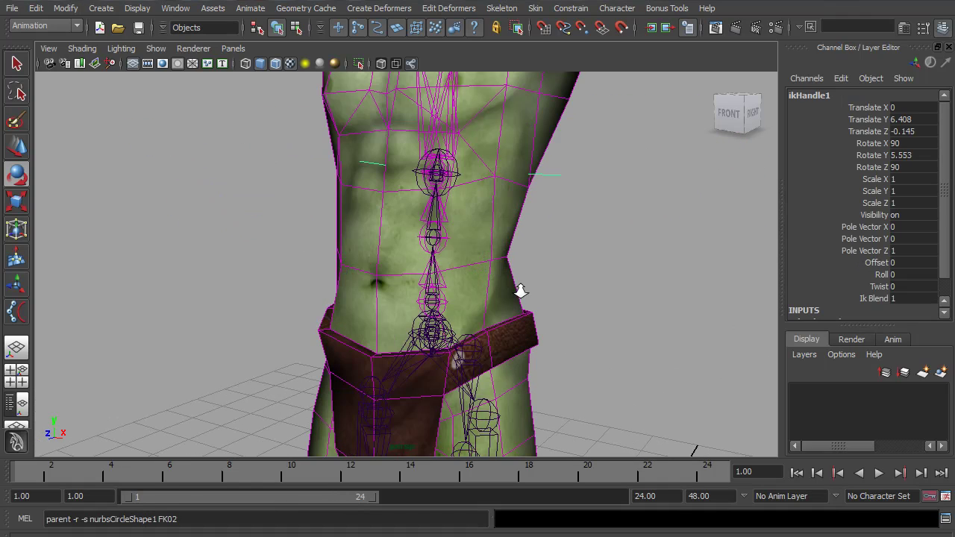
click(433, 241)
mouse_move(437, 188)
mouse_down()
mouse_move(420, 191)
mouse_move(442, 187)
mouse_move(430, 188)
mouse_up()
key(ctrl+z)
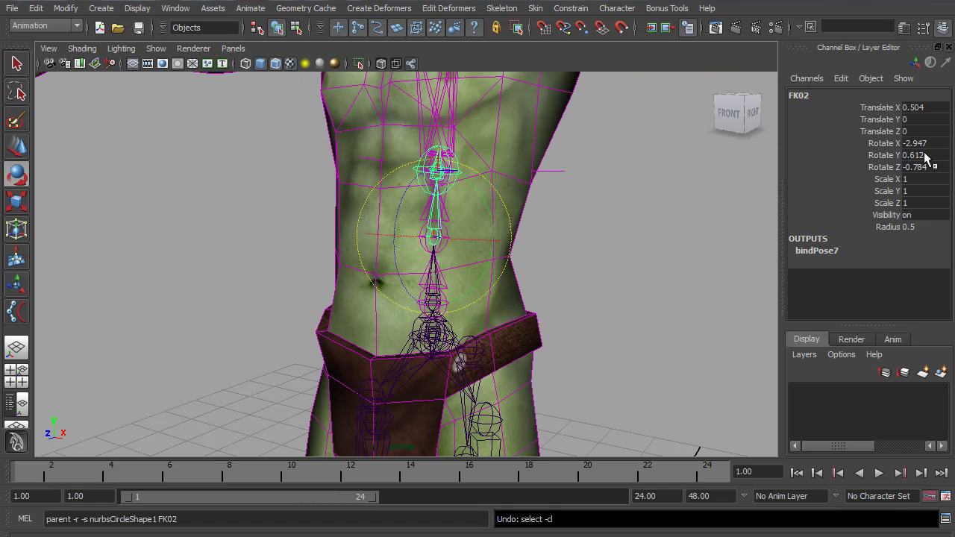
Set FK02's Rotate X, Y and Z to 0, then switch to the side view.
drag(925, 170, 924, 143)
text(0)
key(Return)
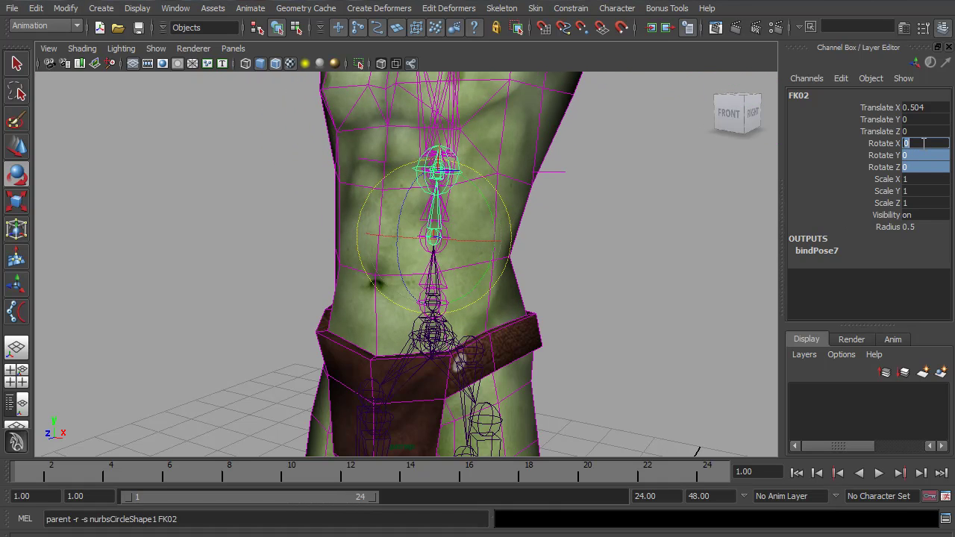
scroll(465, 251, down, 5)
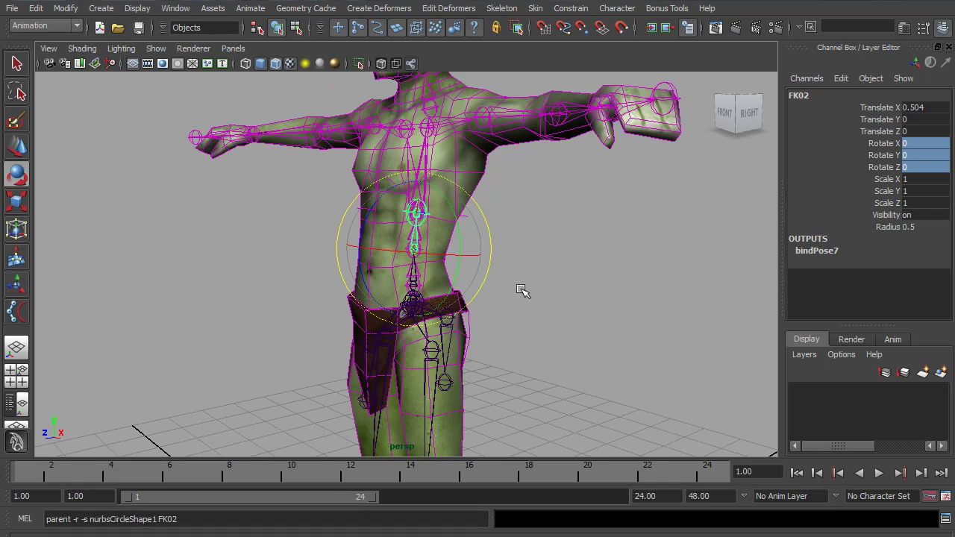
alt+drag(571, 299, 546, 269)
key(space)
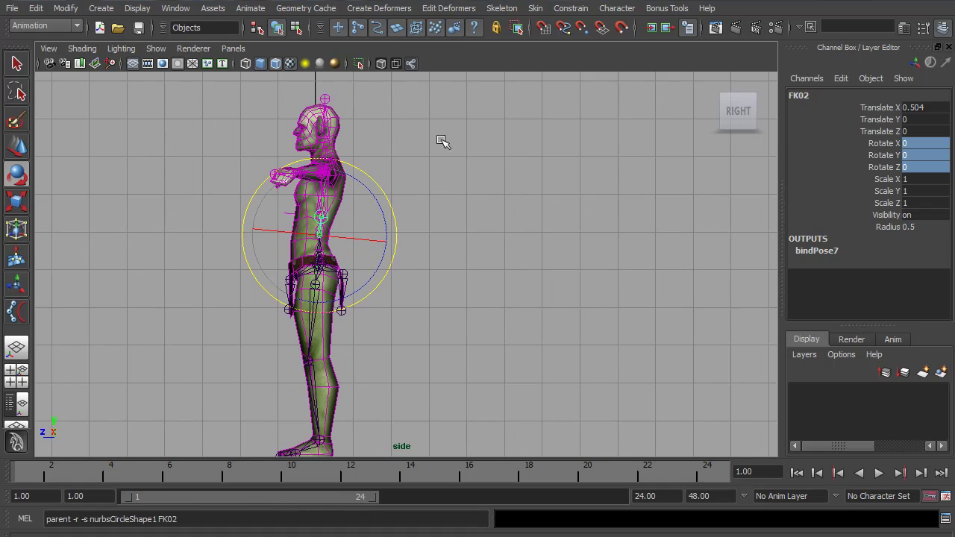
Draw a new seven-joint chain upward beside the goblin with the Joint Tool.
click(502, 9)
click(523, 33)
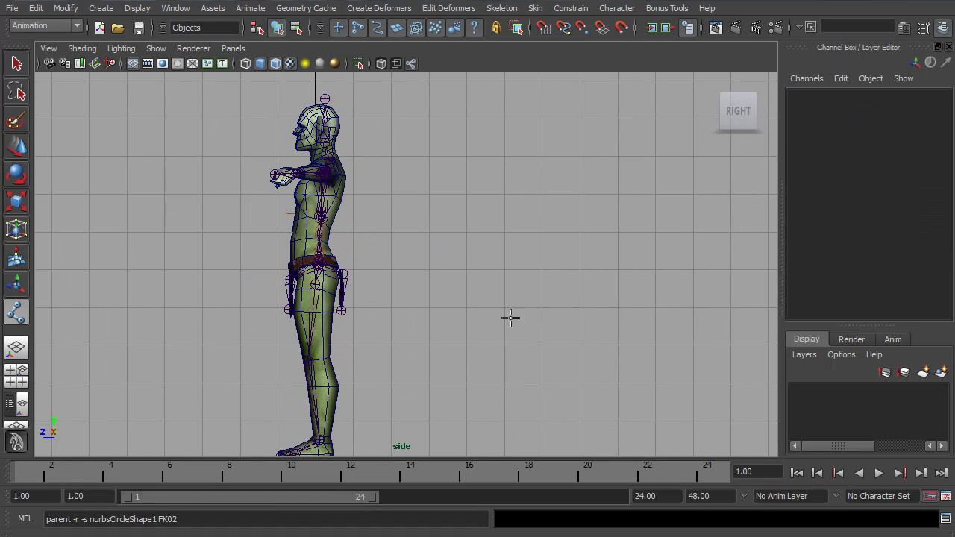
click(537, 375)
click(528, 360)
click(528, 336)
click(552, 309)
click(558, 287)
click(558, 252)
click(553, 239)
key(Return)
alt+middle_drag(553, 241, 299, 197)
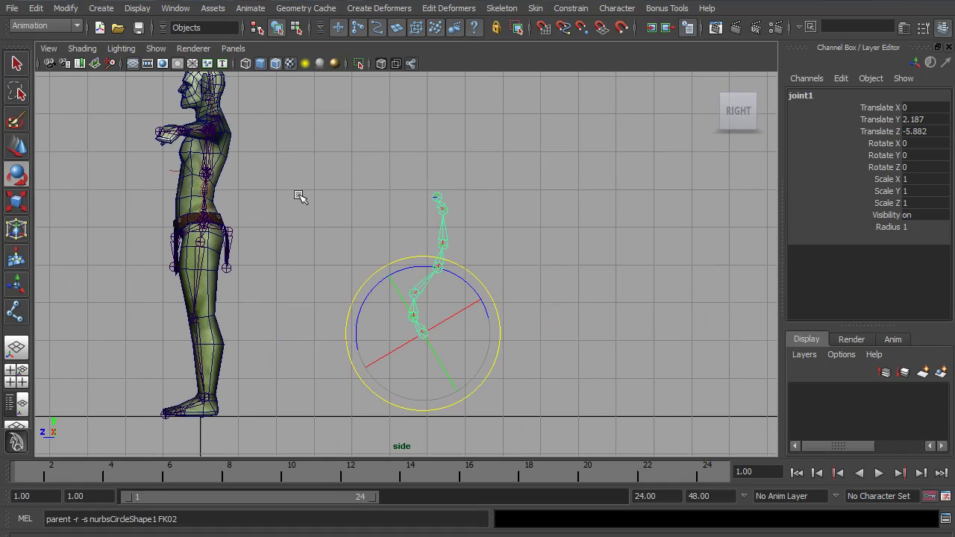
alt+right_drag(298, 196, 458, 170)
Create a 2-span spline IK handle from the chain's bottom joint to its top joint.
click(504, 7)
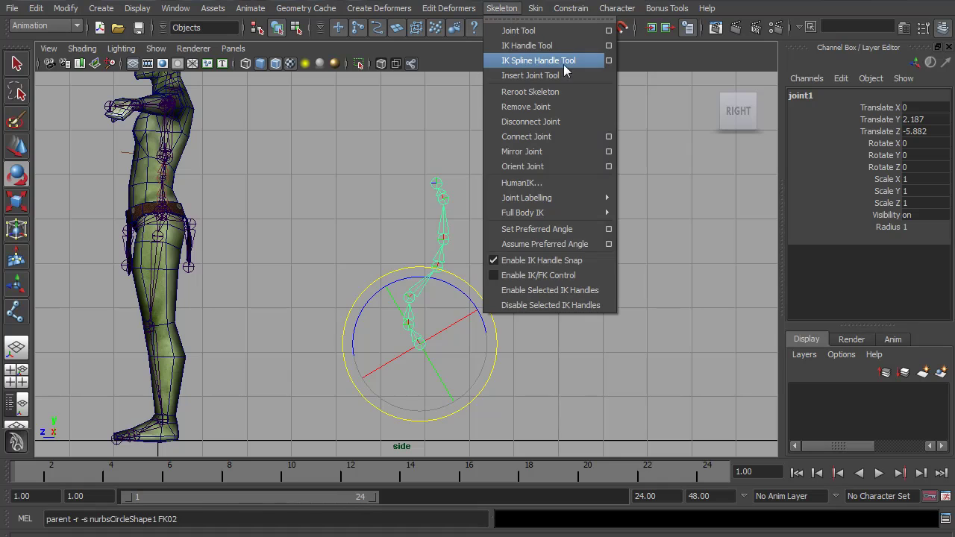
click(611, 63)
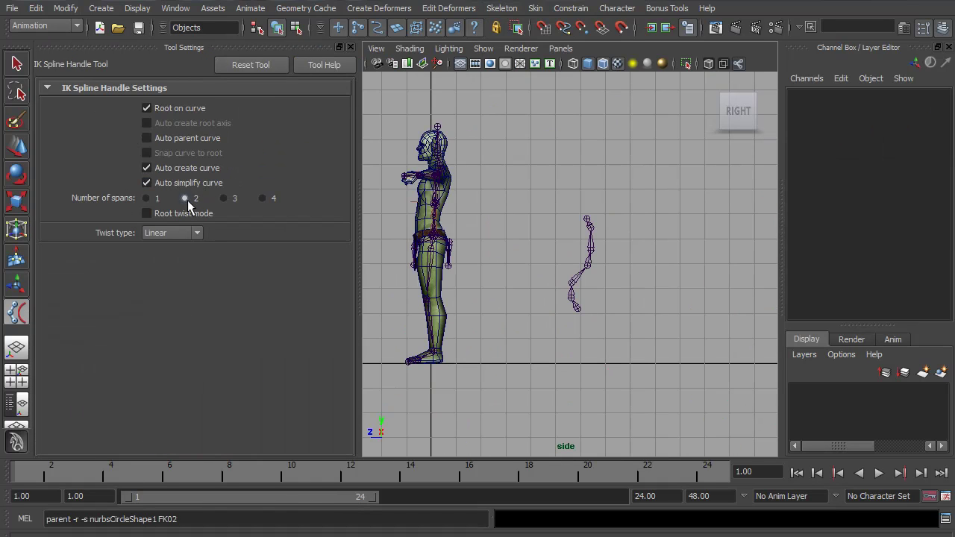
alt+drag(556, 299, 742, 346)
alt+middle_drag(594, 301, 540, 277)
alt+right_drag(541, 277, 567, 281)
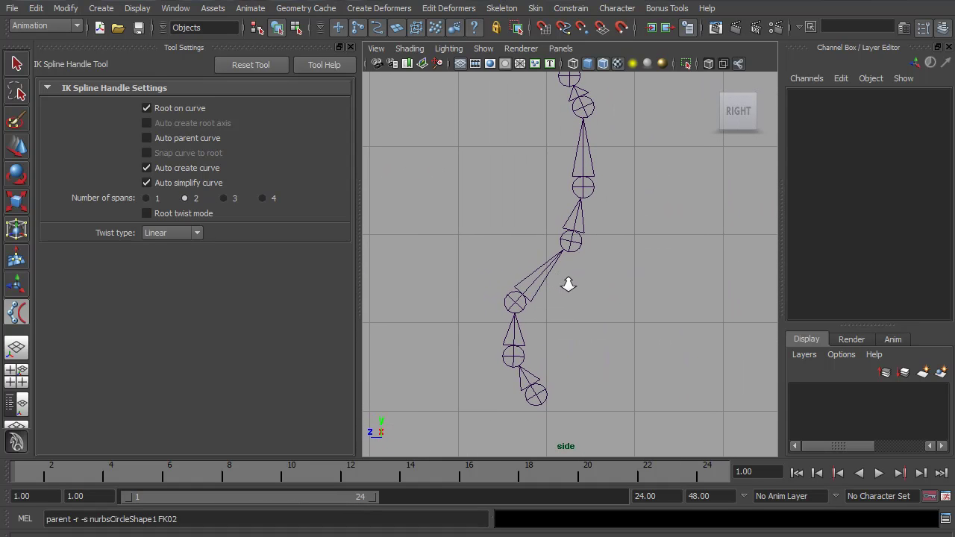
click(539, 396)
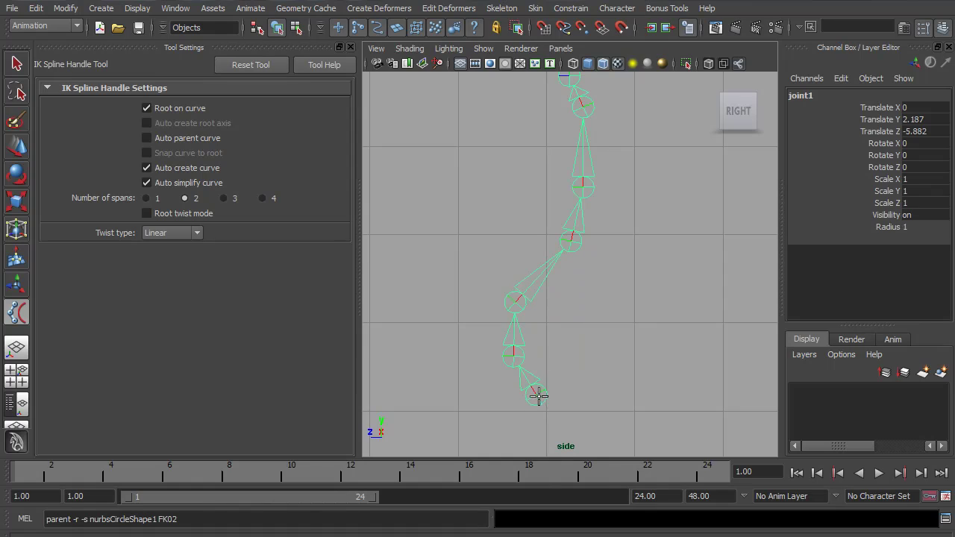
click(567, 79)
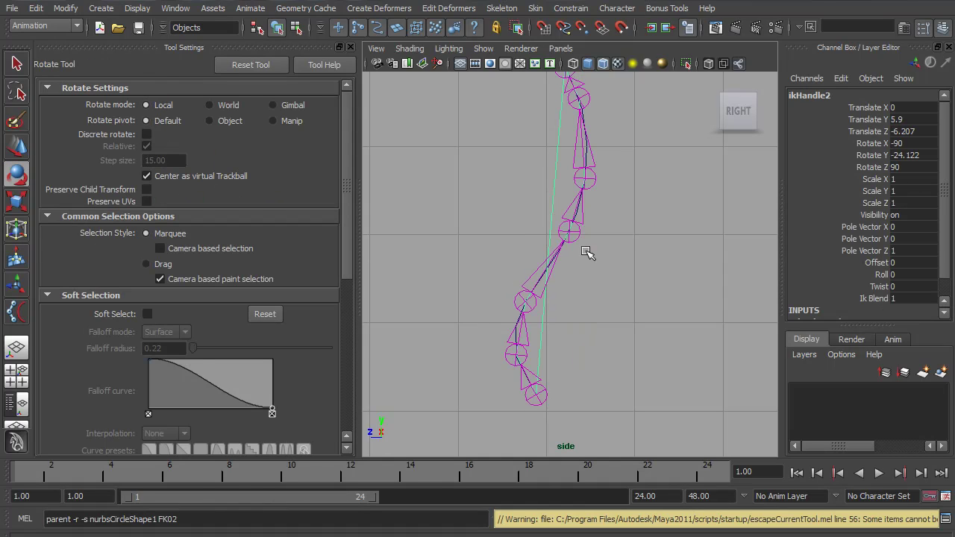
Duplicate the chain from its root and move the copy to Translate Z -7.187, beside the original.
click(590, 185)
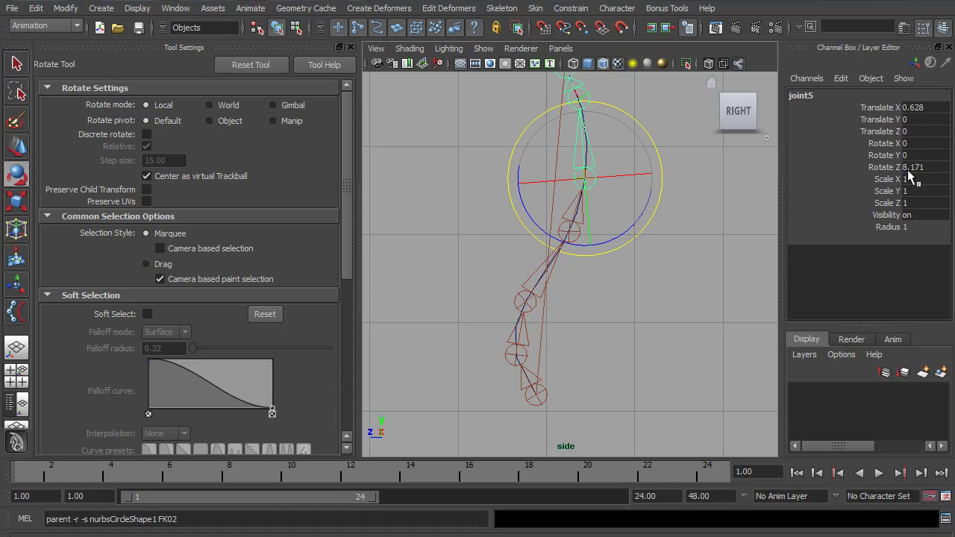
mouse_move(559, 375)
alt+middle_down()
mouse_move(589, 375)
mouse_move(552, 392)
alt+middle_up()
click(543, 386)
key(w)
key(ctrl+d)
drag(542, 382, 580, 379)
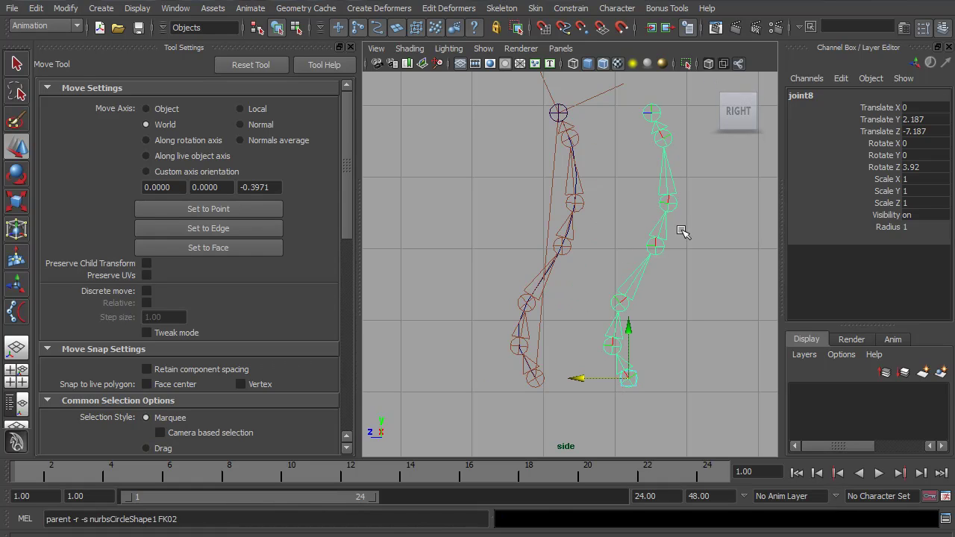
click(630, 298)
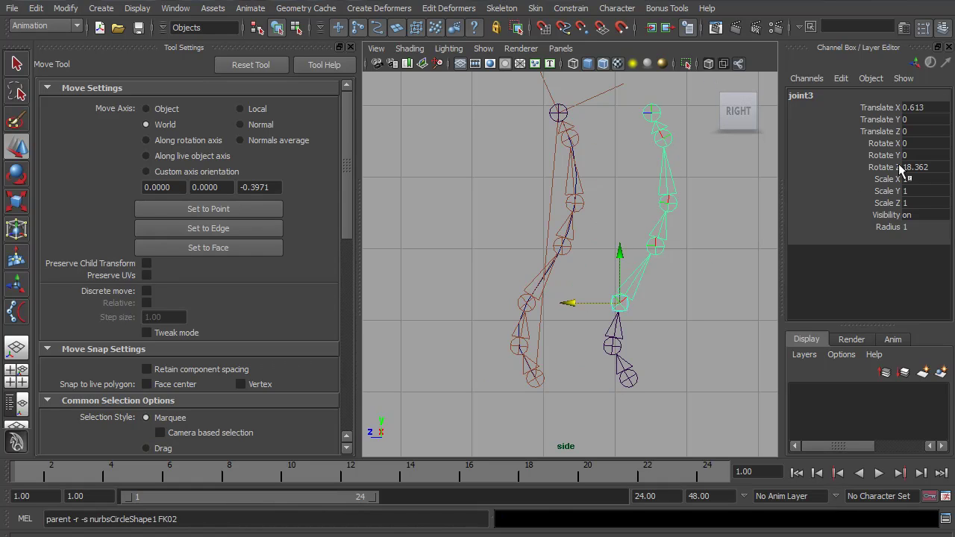
click(656, 244)
click(671, 203)
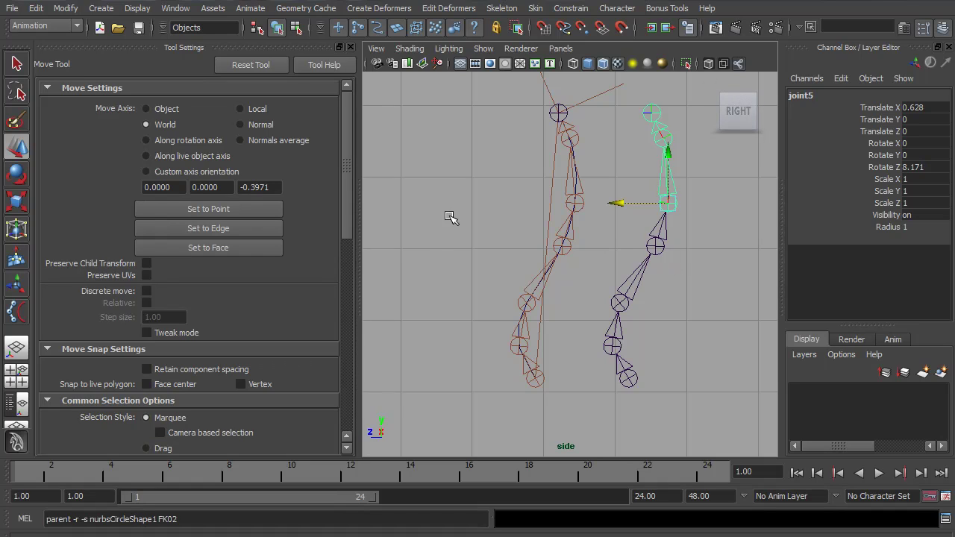
Freeze translate, rotate and scale on the copied chain's root joint8.
click(35, 13)
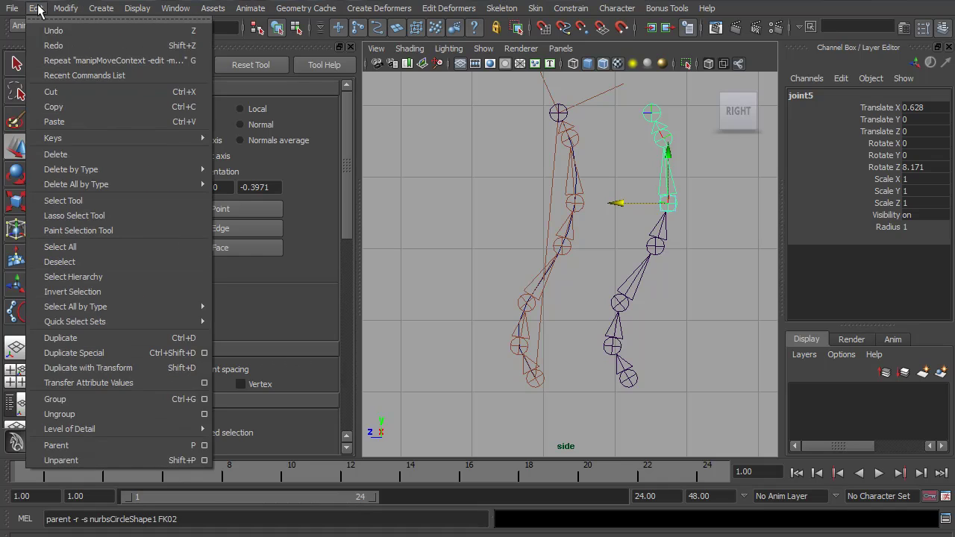
mouse_move(65, 8)
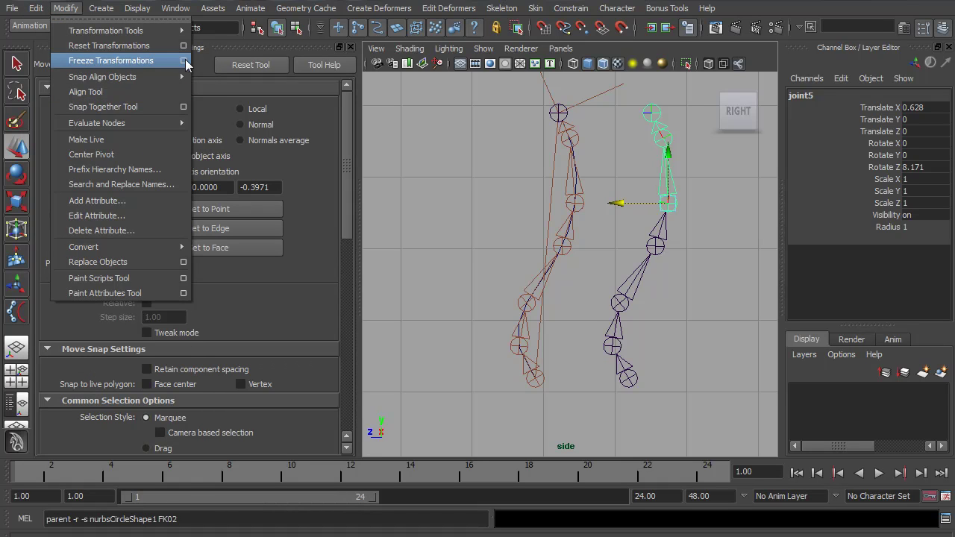
click(184, 61)
click(634, 382)
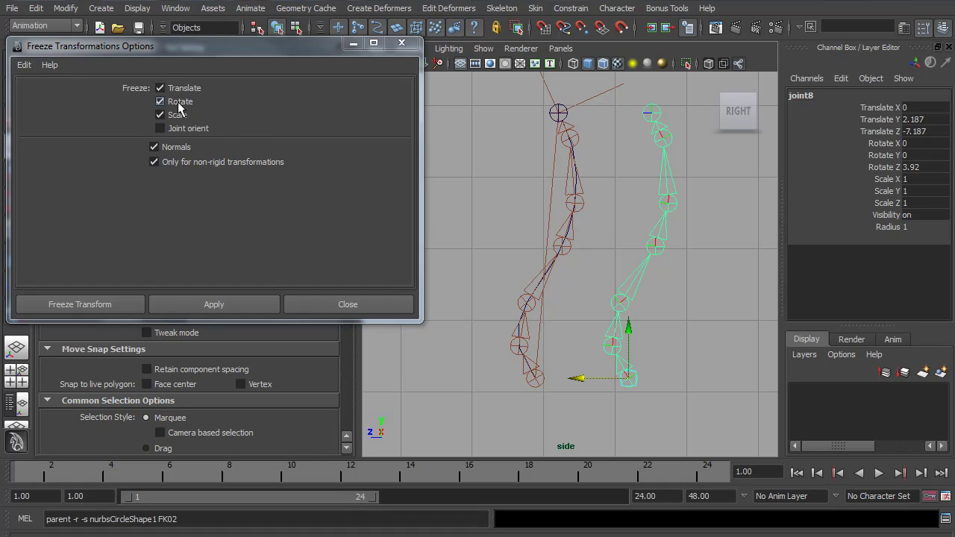
click(228, 306)
Reselect the copied chain's joints to check them, undo the last change, and close the freeze options.
scroll(631, 324, up, 4)
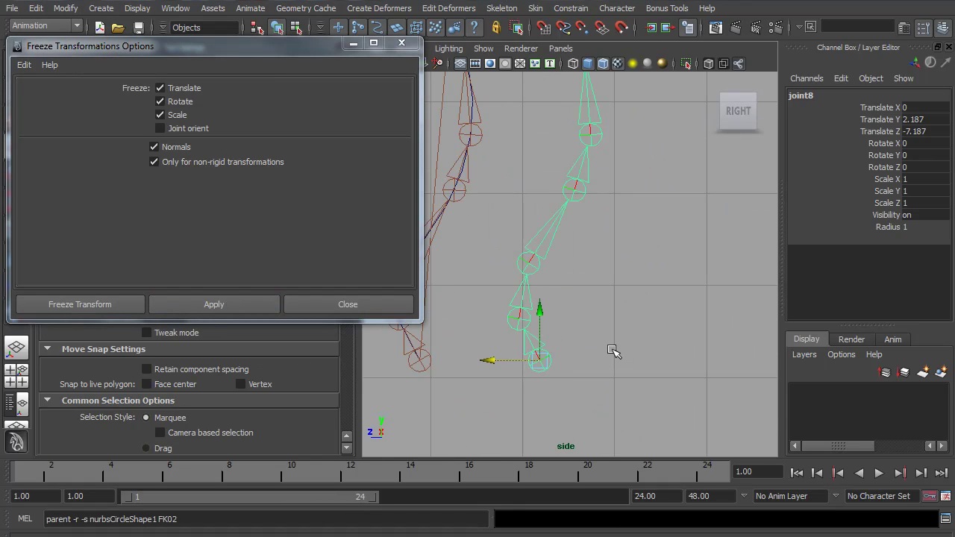
click(604, 354)
click(542, 363)
key(e)
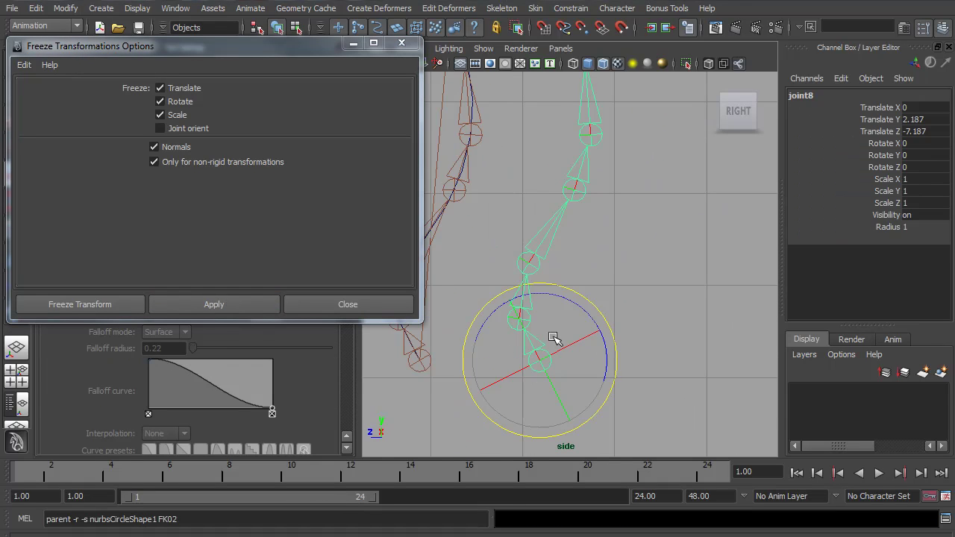
click(521, 319)
key(Down)
key(Down)
key(Down)
key(Down)
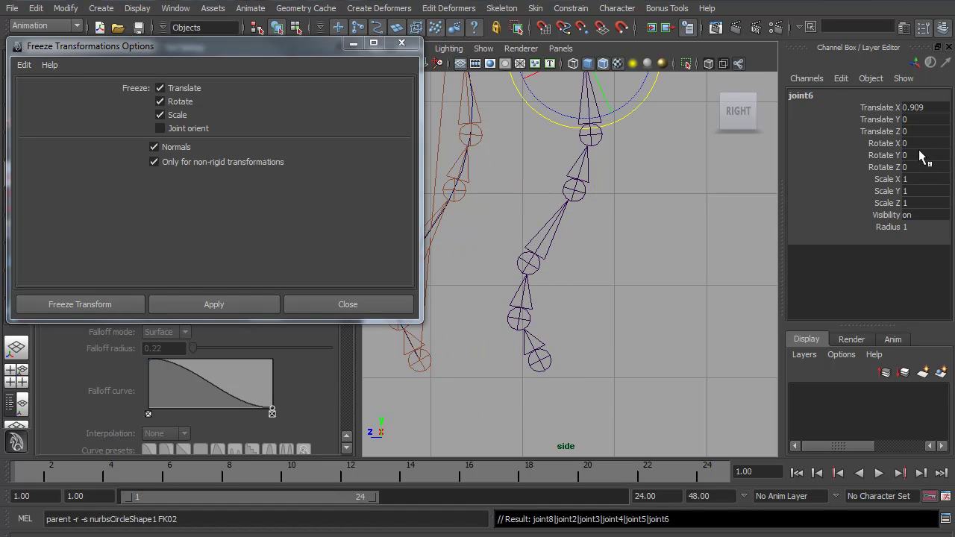
key(ctrl+z)
key(ctrl+z)
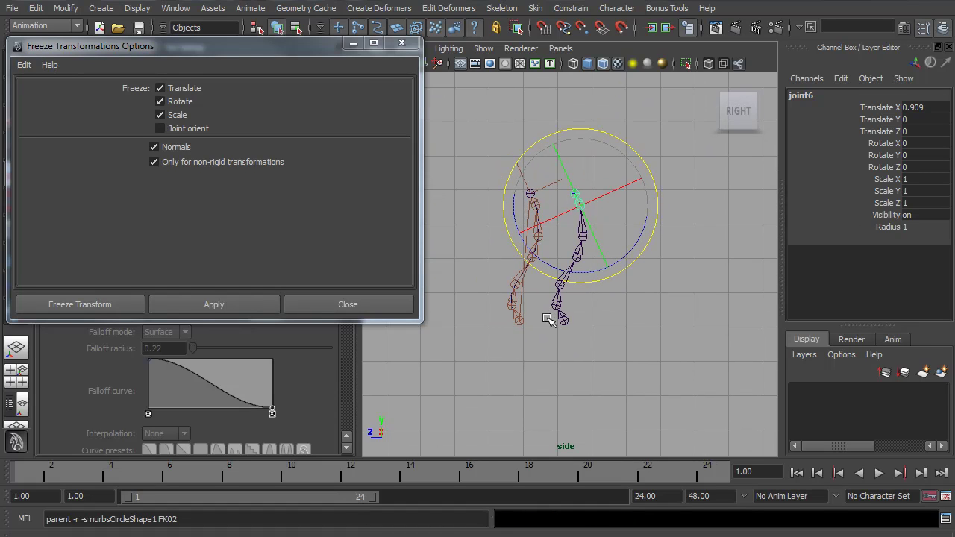
click(403, 43)
Close the tool settings, switch to the control-curve scene, and inspect the left curve's CVs.
click(351, 47)
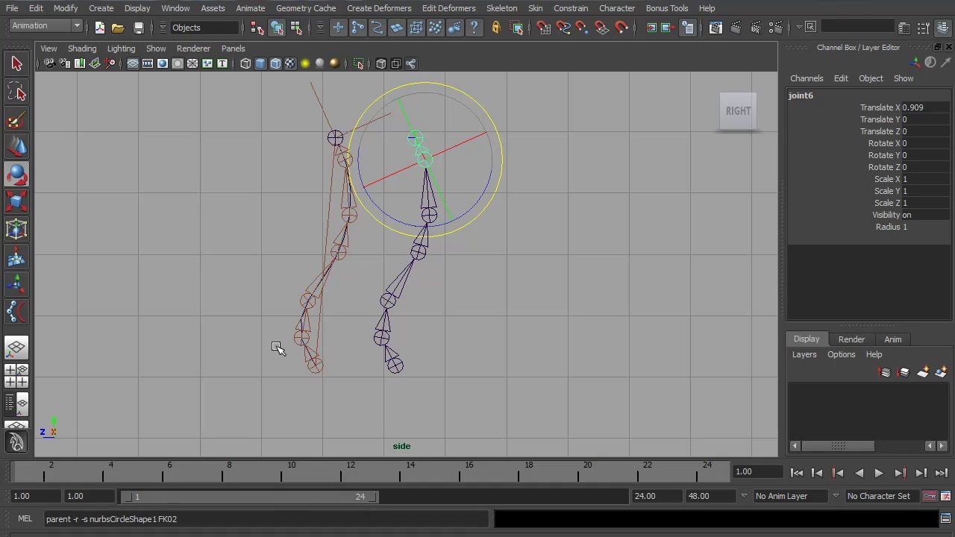
mouse_move(341, 532)
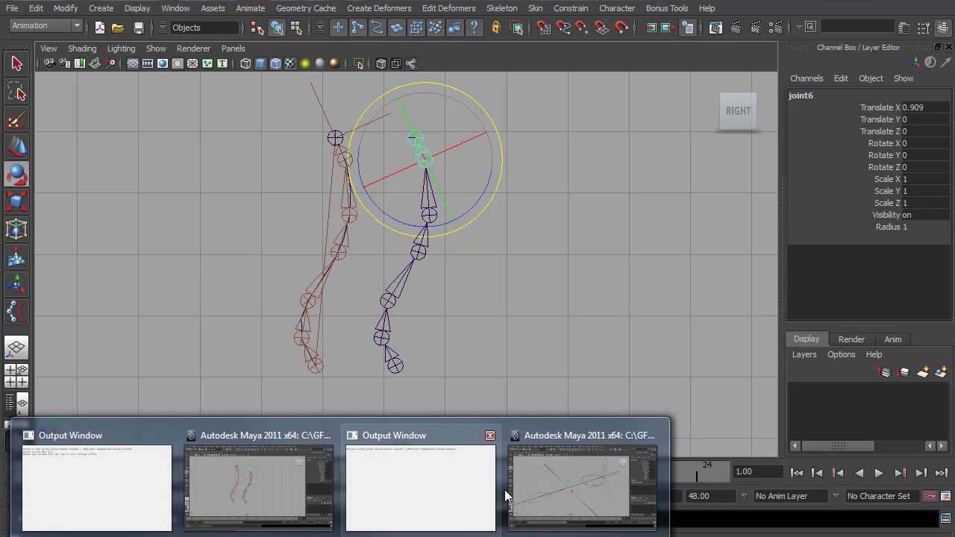
click(545, 492)
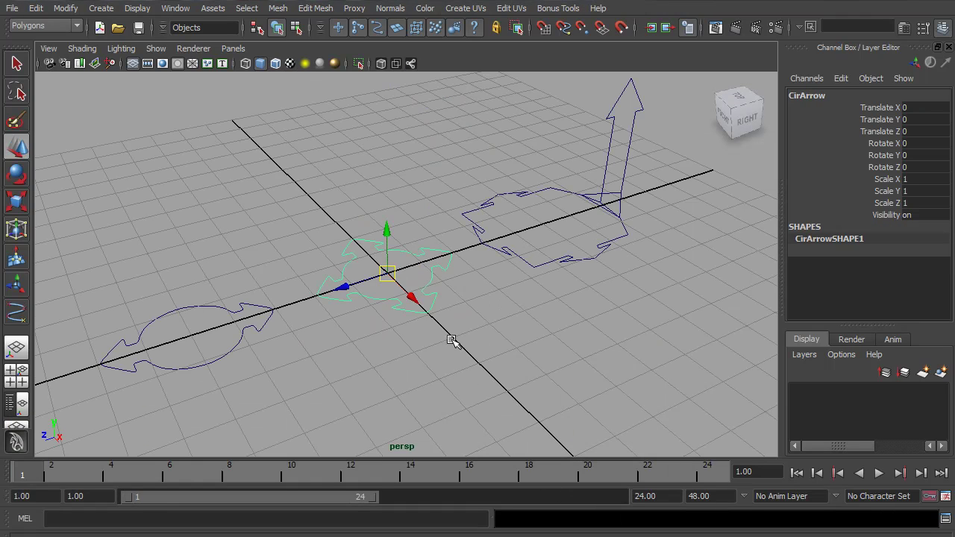
drag(221, 338, 134, 256)
key(F8)
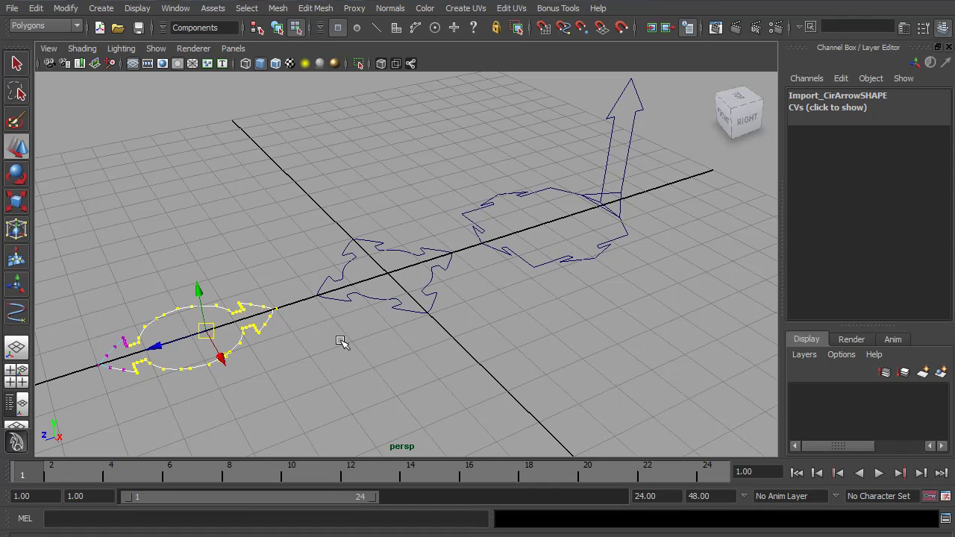
key(F8)
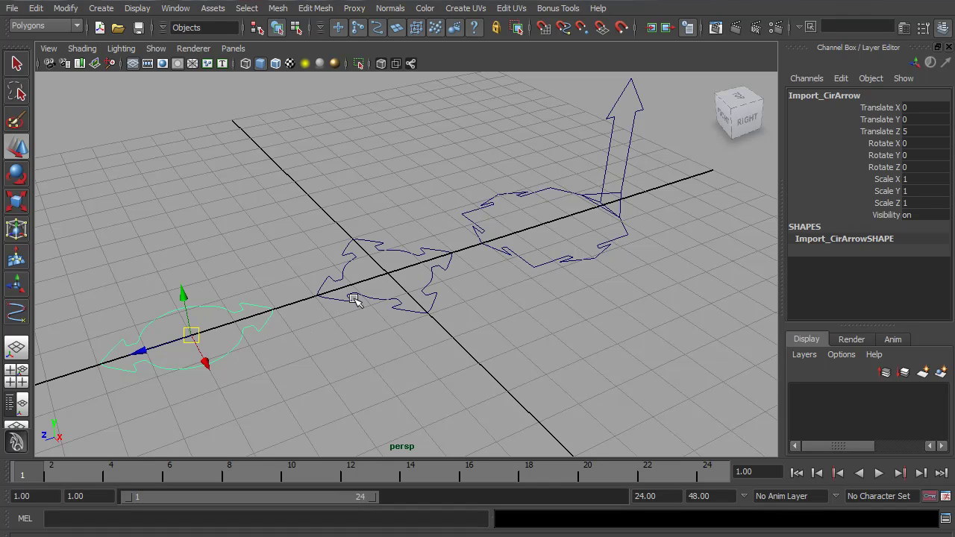
Nudge one of the MainRoot curve's control points slightly upward.
click(534, 254)
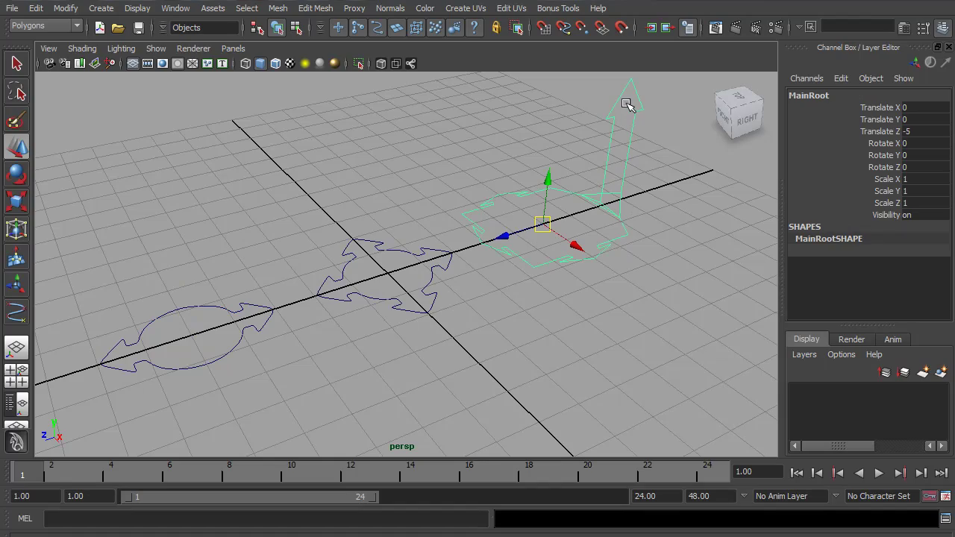
alt+drag(576, 206, 540, 311)
alt+middle_drag(540, 311, 512, 234)
key(F8)
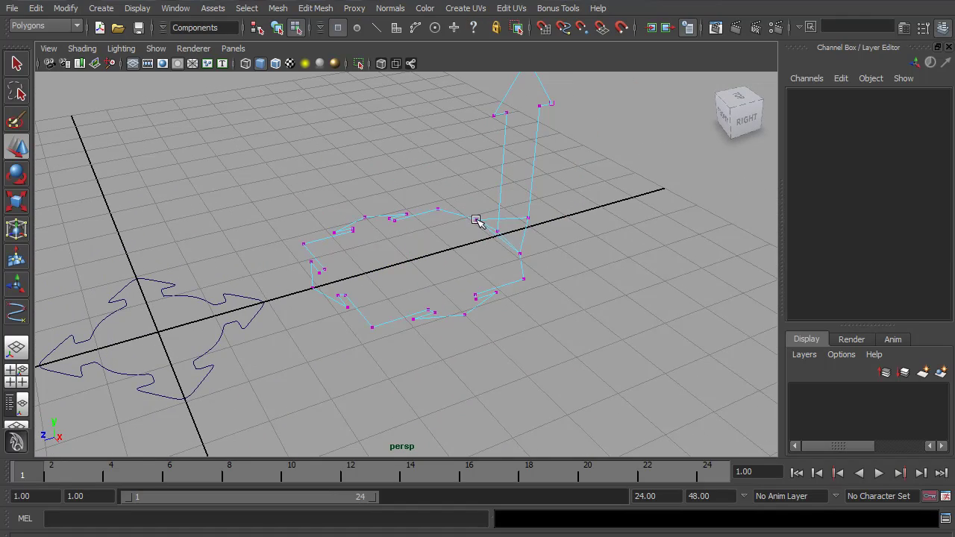
click(476, 220)
drag(480, 217, 485, 203)
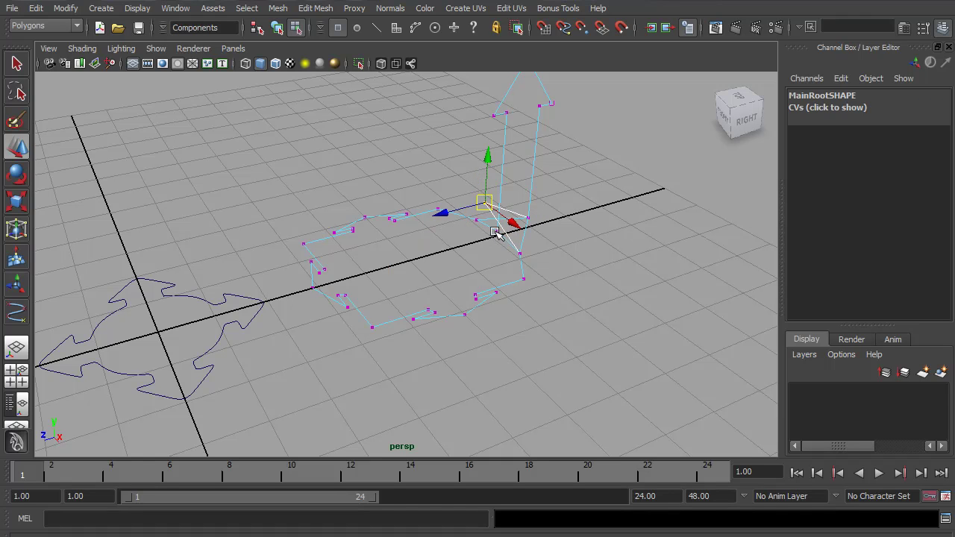
alt+drag(503, 237, 499, 262)
mouse_move(500, 261)
alt+middle_down()
mouse_move(616, 271)
mouse_move(515, 260)
alt+middle_up()
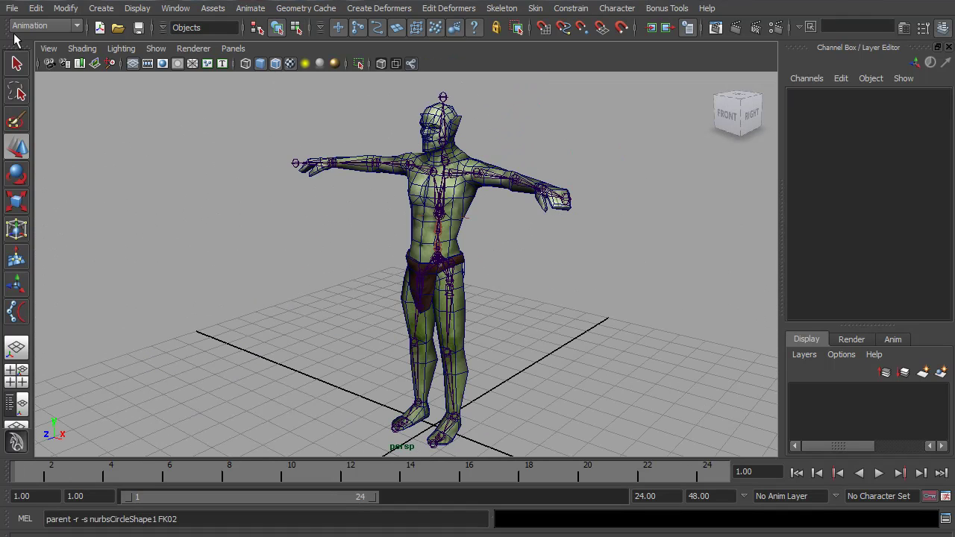
click(13, 8)
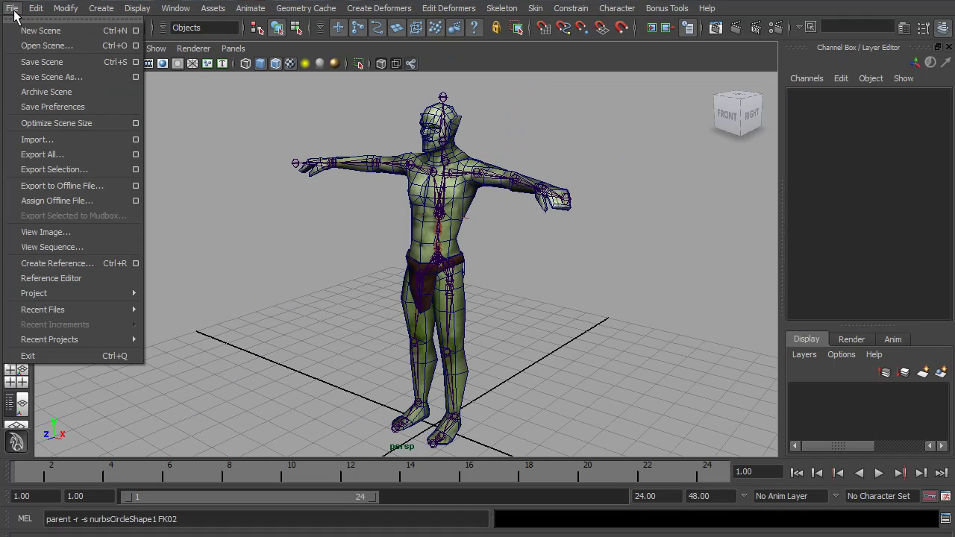
Import Circle_Arrow_02.mb and snap CirArrow up to the chest at Translate Y 6.408, Z -0.145.
click(38, 140)
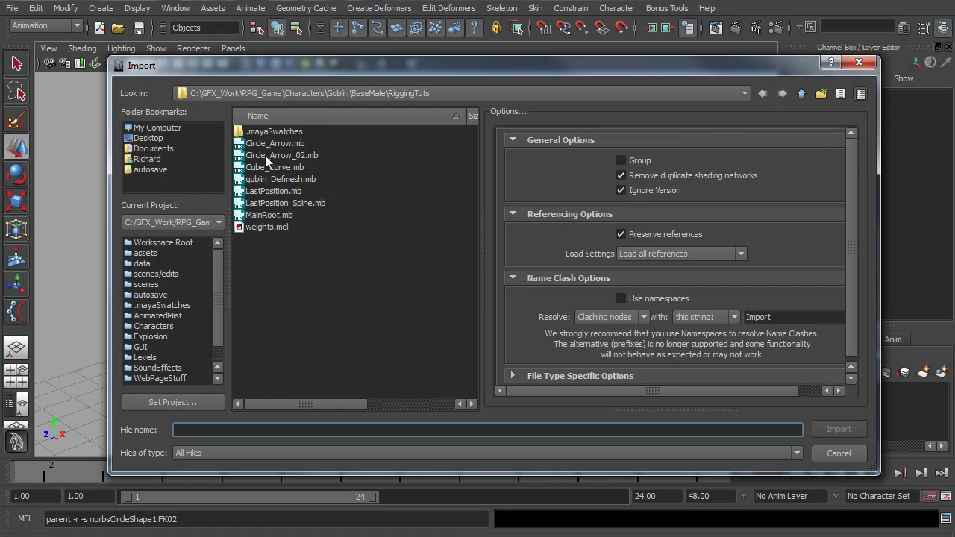
double_click(265, 155)
click(476, 421)
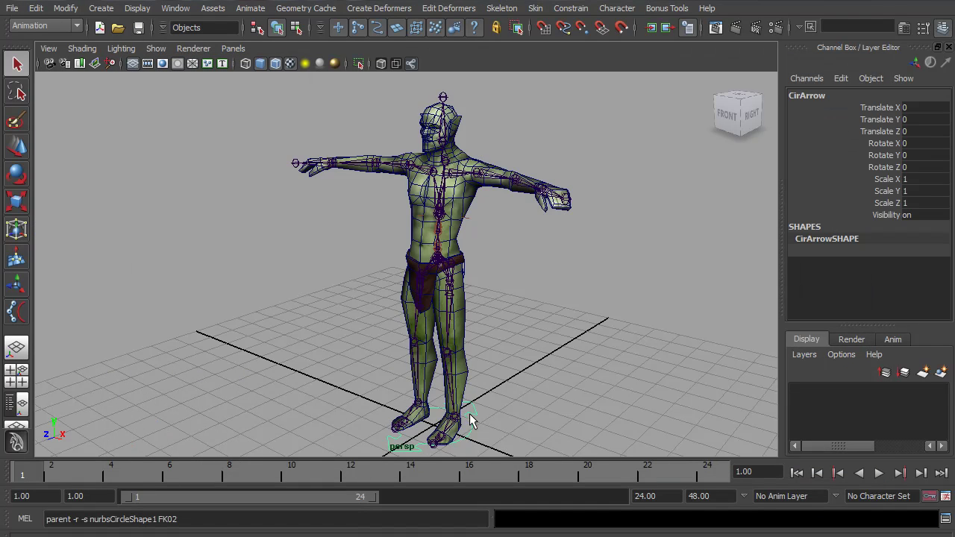
alt+middle_drag(475, 422, 453, 336)
key(w)
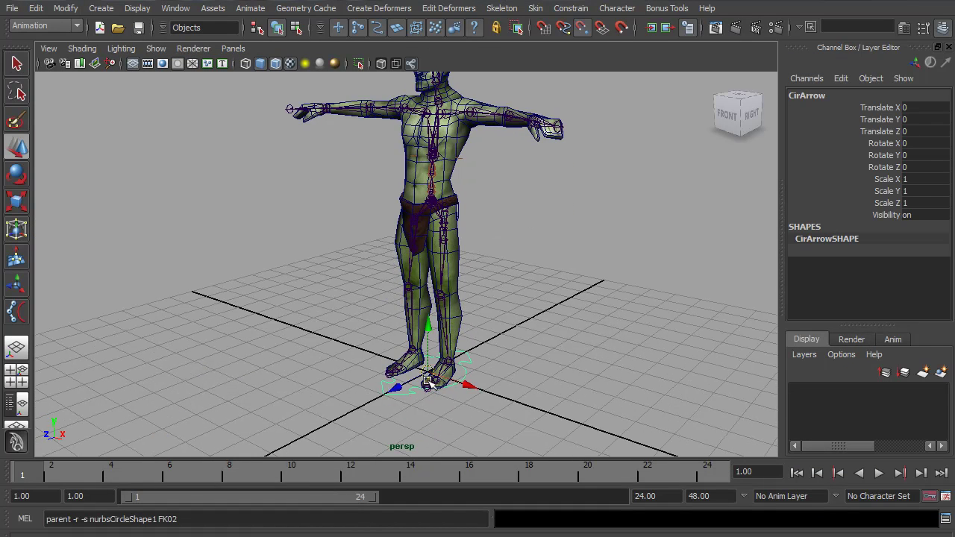
drag(428, 371, 495, 358)
scroll(434, 155, down, 1)
scroll(418, 291, up, 5)
mouse_move(465, 328)
alt+mouse_down()
mouse_move(447, 306)
mouse_move(463, 320)
alt+mouse_up()
In the side view, tilt CirArrow on X to -5.751 to follow the spine.
key(space)
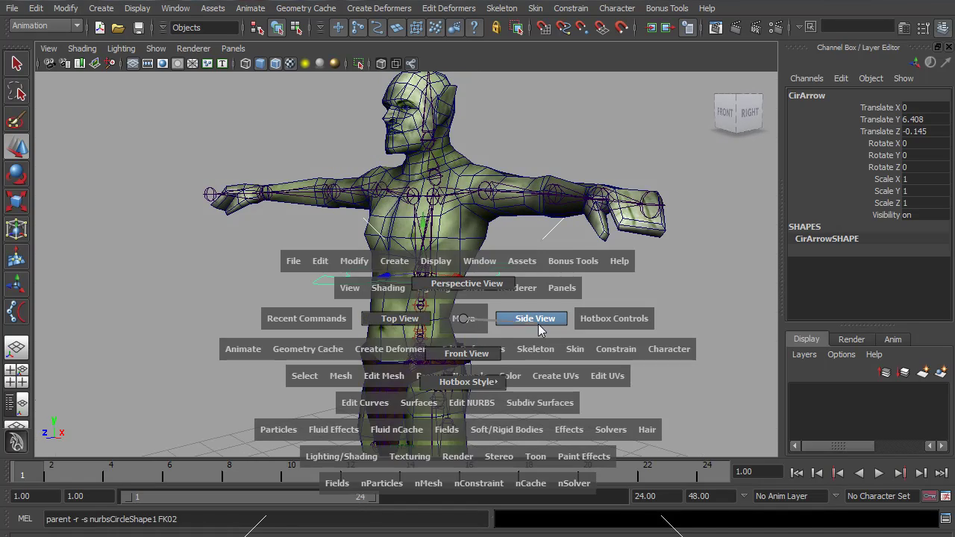
drag(539, 330, 373, 230)
scroll(580, 353, up, 3)
scroll(334, 254, up, 2)
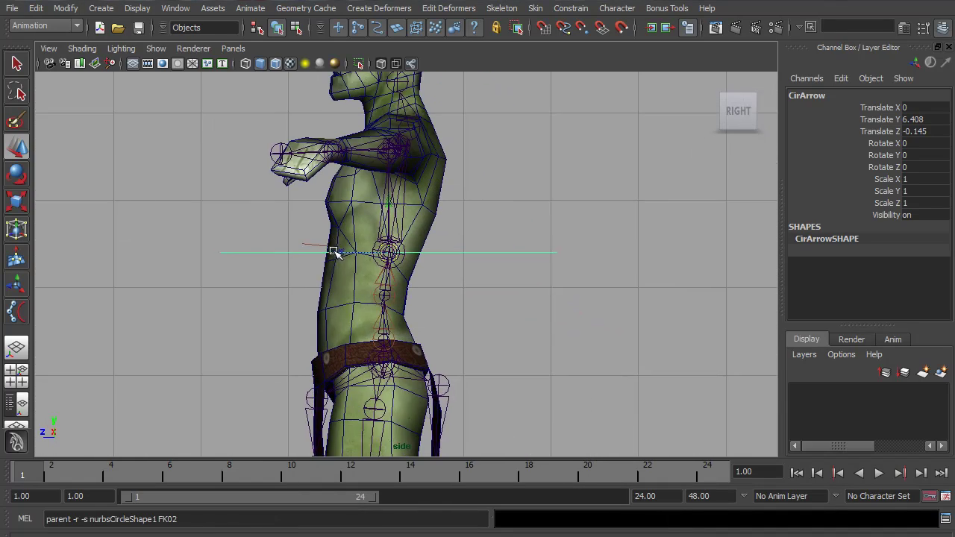
scroll(395, 243, up, 1)
key(e)
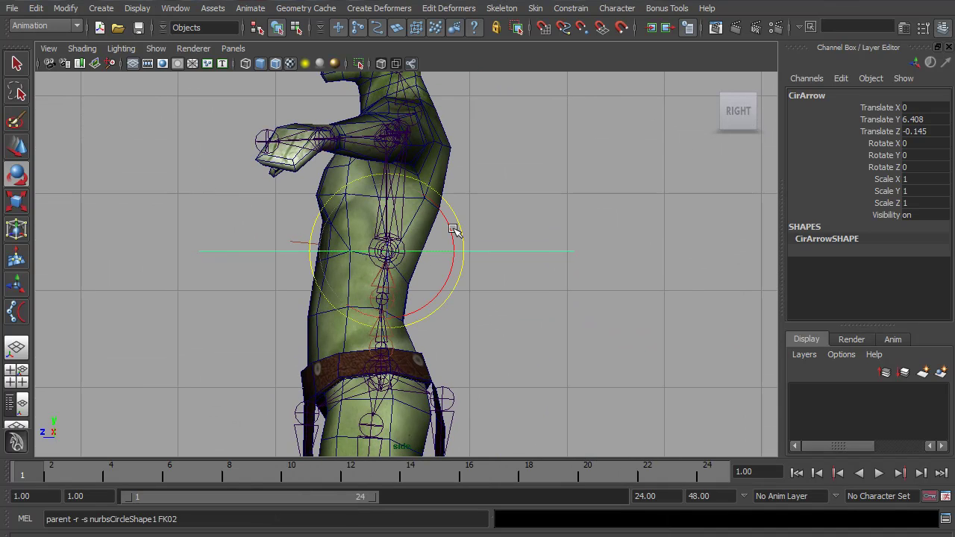
drag(453, 230, 453, 238)
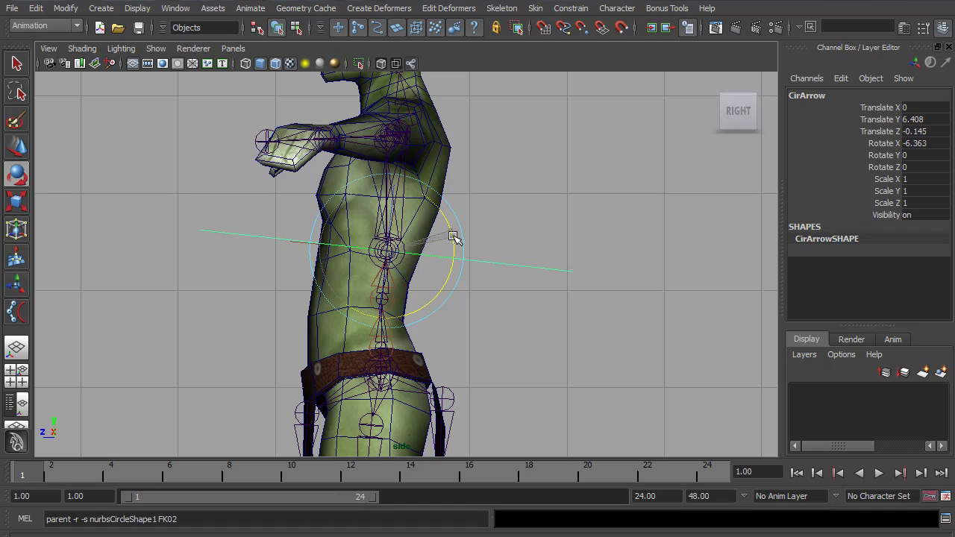
key(ctrl+z)
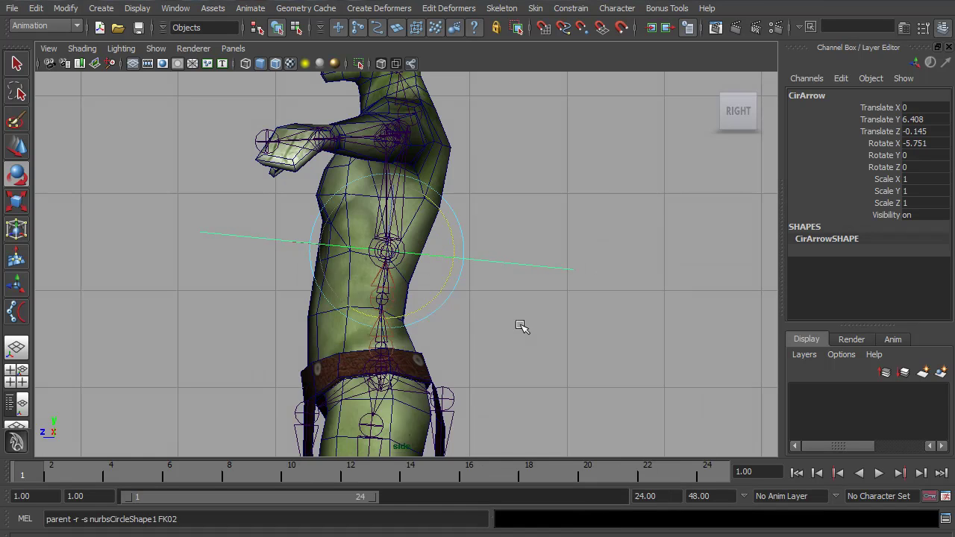
key(space)
alt+drag(565, 335, 373, 306)
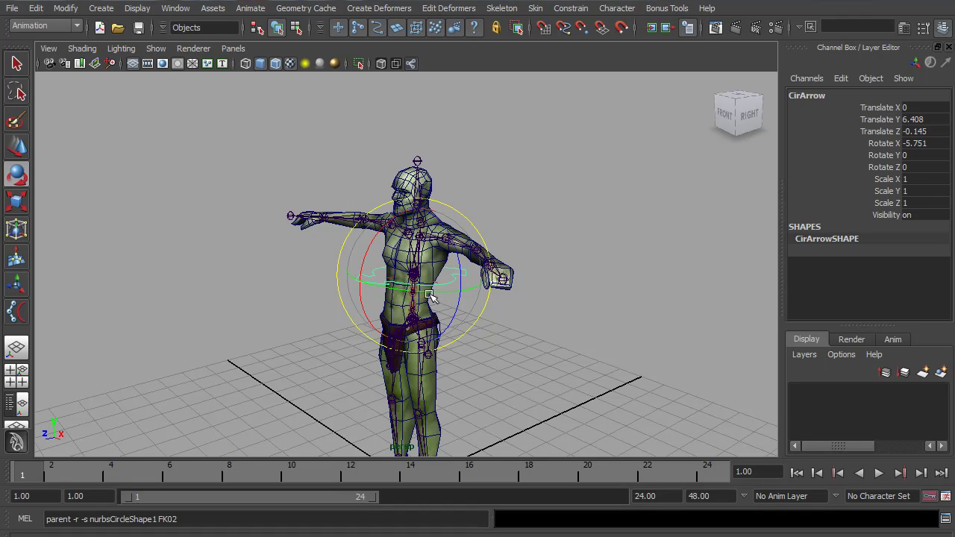
Try further rotations of CirArrow around the torso, undoing the last change.
key(w)
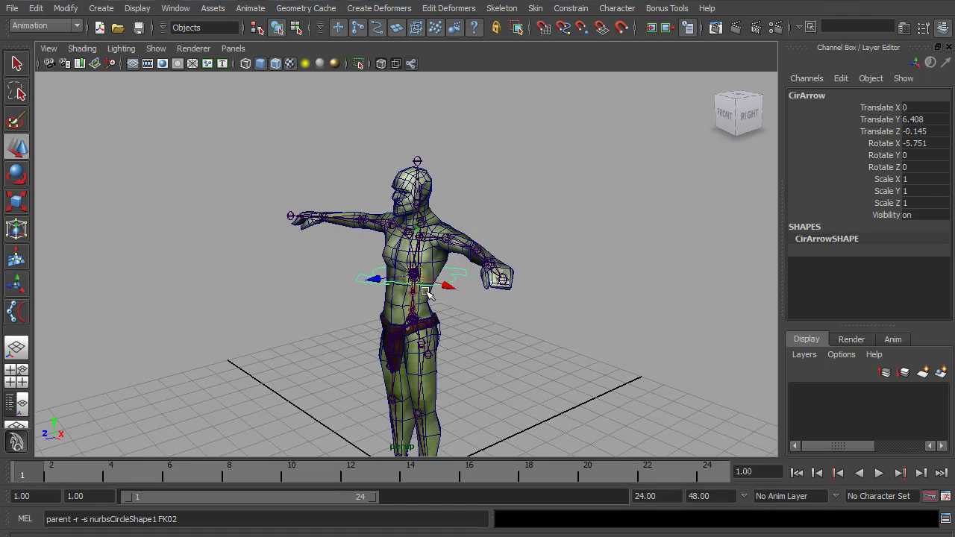
click(415, 279)
key(e)
drag(453, 239, 454, 326)
key(w)
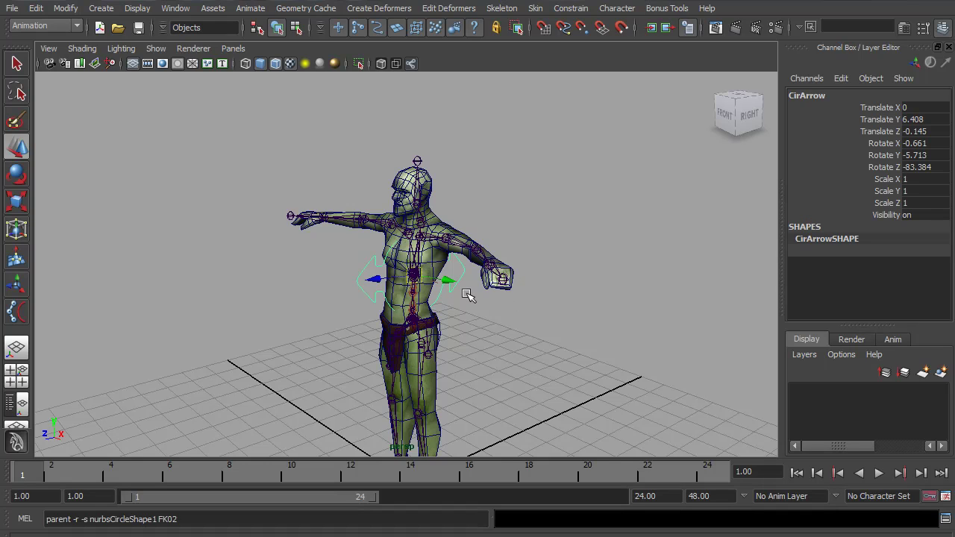
key(e)
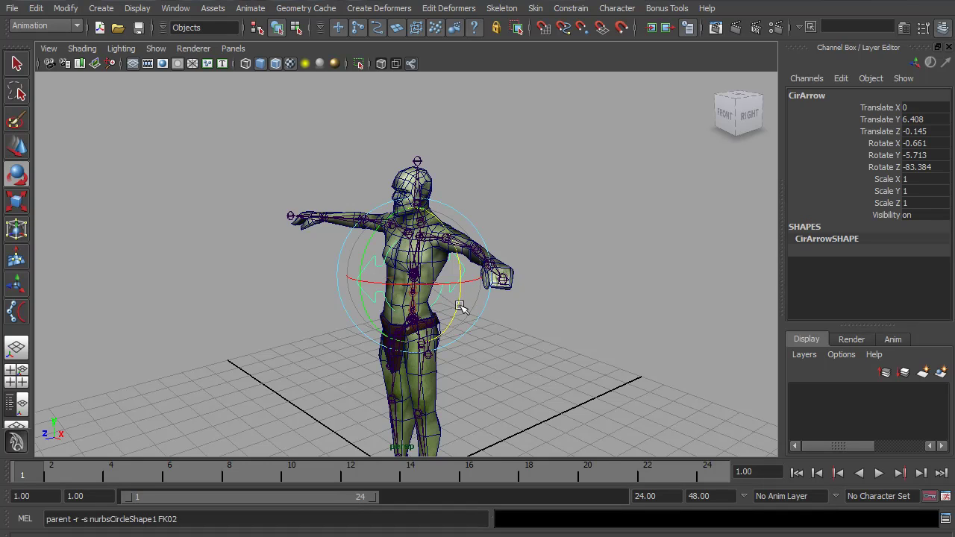
drag(459, 305, 436, 218)
key(w)
drag(309, 230, 174, 187)
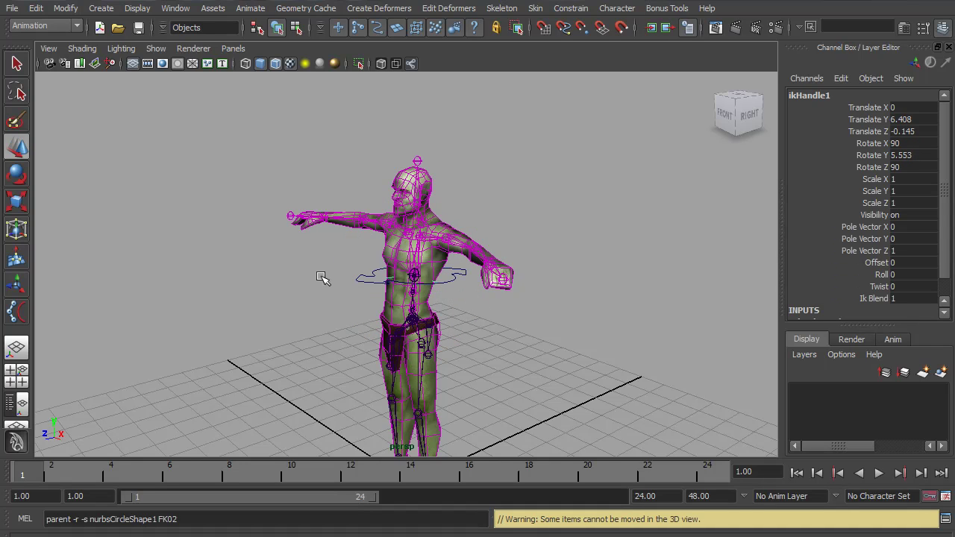
click(451, 283)
key(ctrl+z)
Select all of CirArrow's CVs and rotate them to reorient the ring.
key(F8)
drag(478, 309, 518, 316)
key(e)
key(F8)
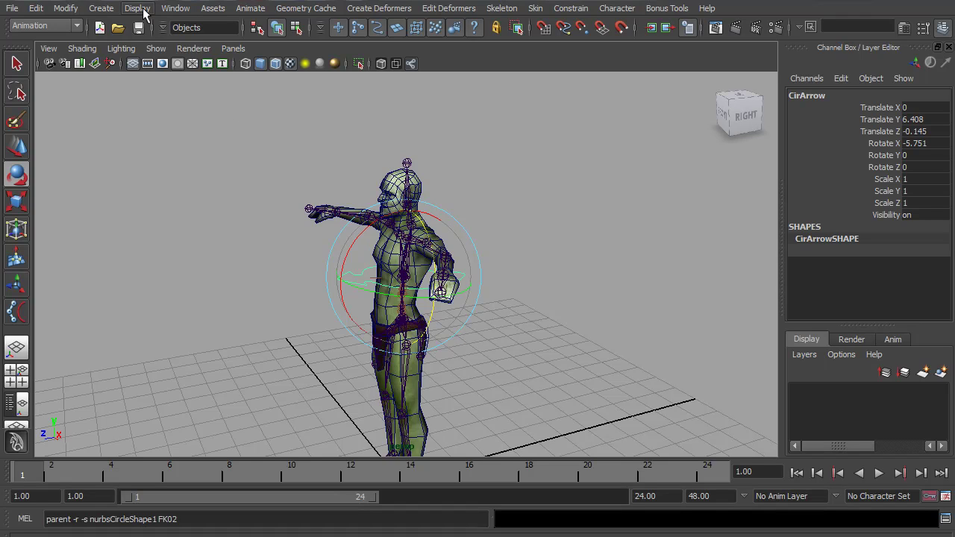
Show CirArrow in the Hypergraph hierarchy with shape nodes displayed.
click(176, 8)
click(230, 135)
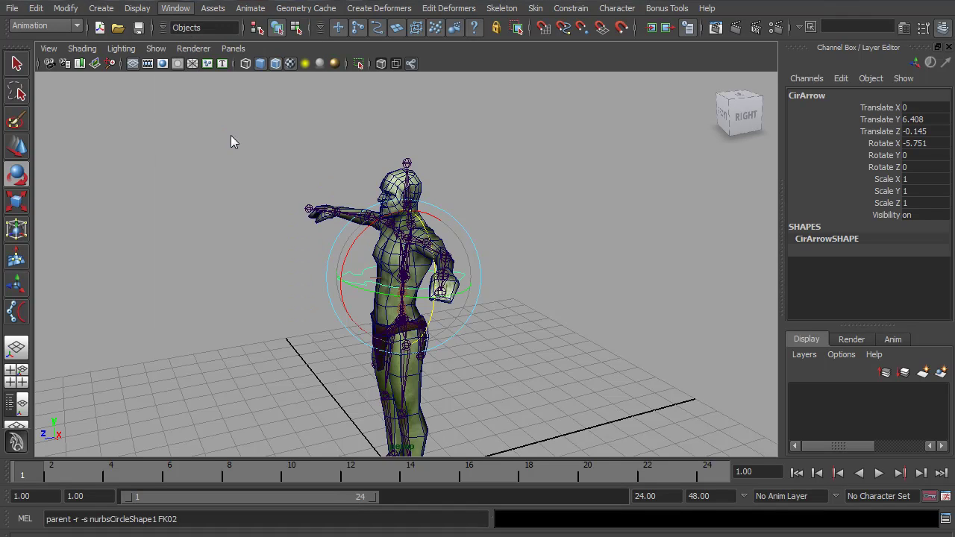
key(f)
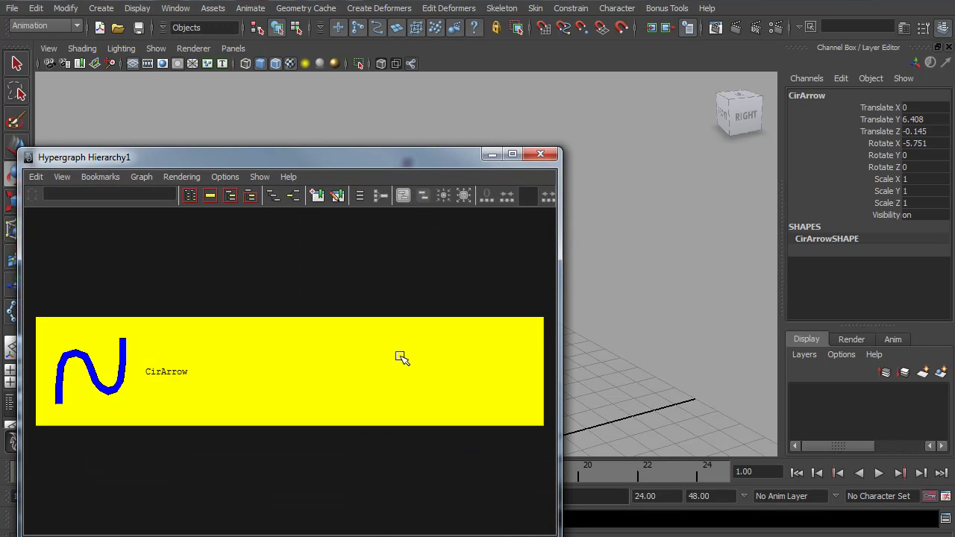
scroll(211, 316, down, 3)
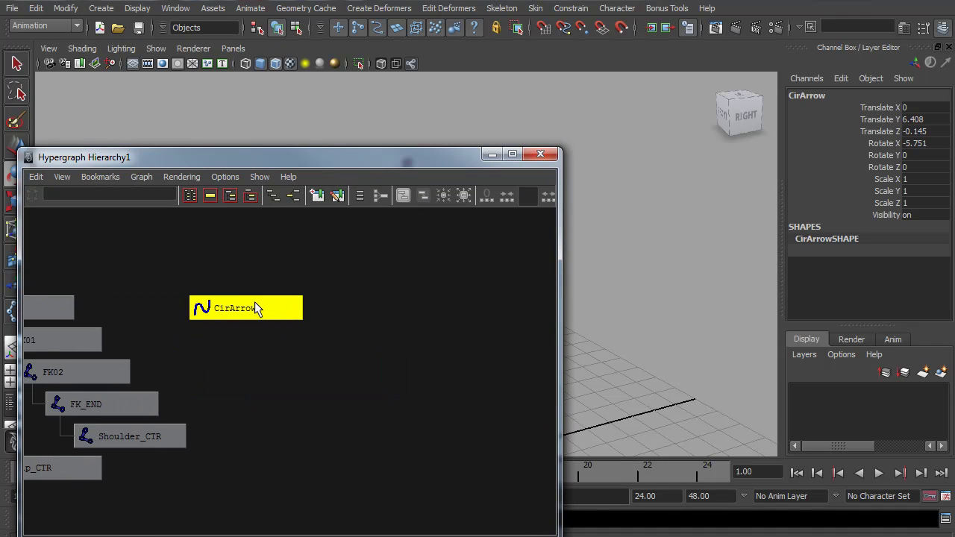
click(264, 179)
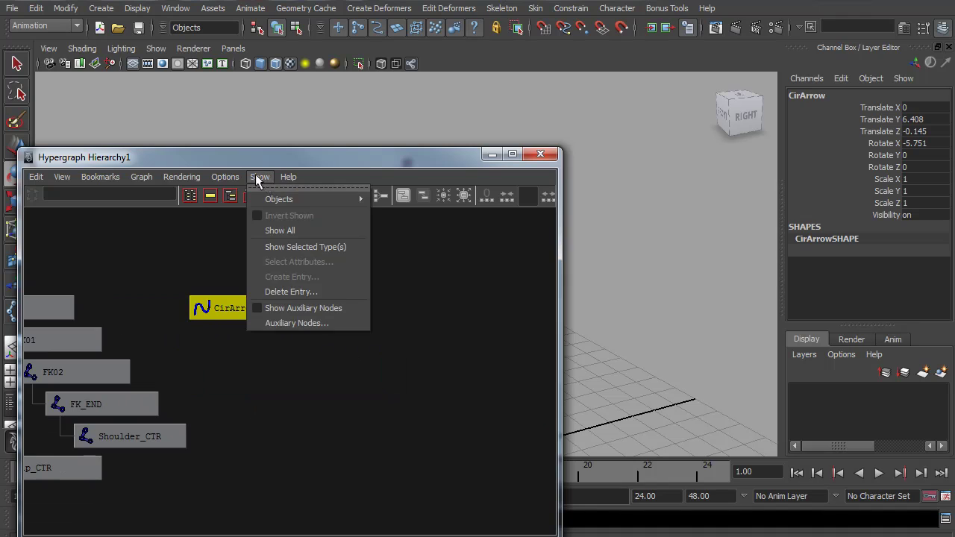
click(239, 176)
mouse_move(237, 193)
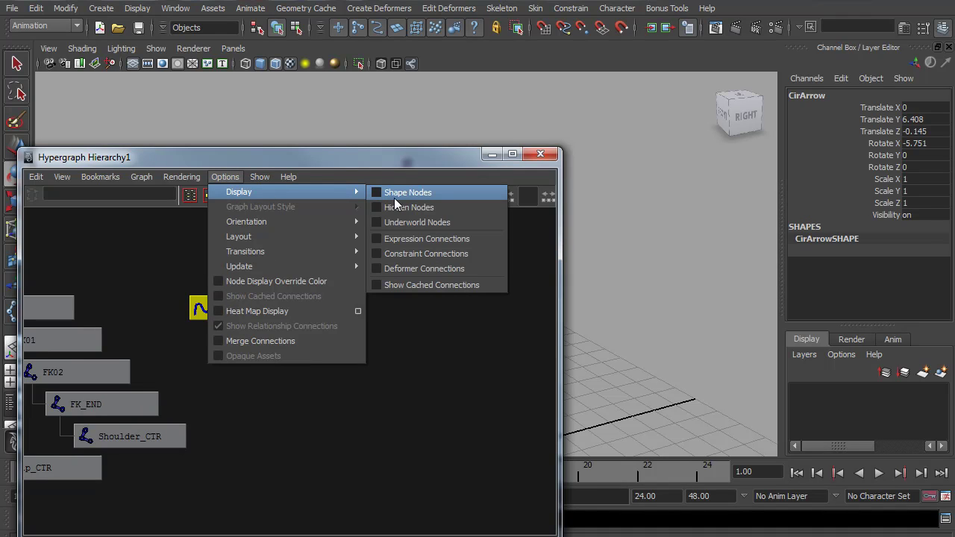
click(402, 192)
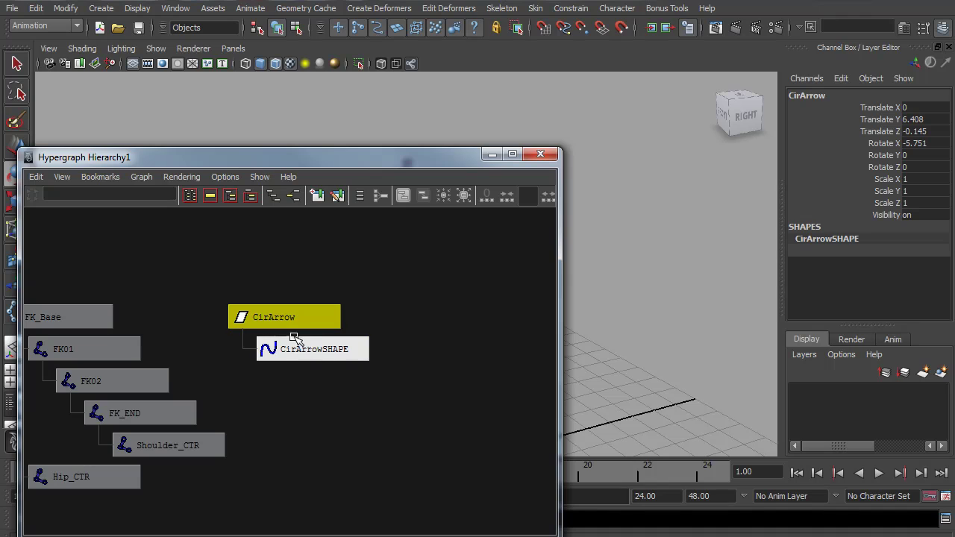
drag(380, 158, 175, 62)
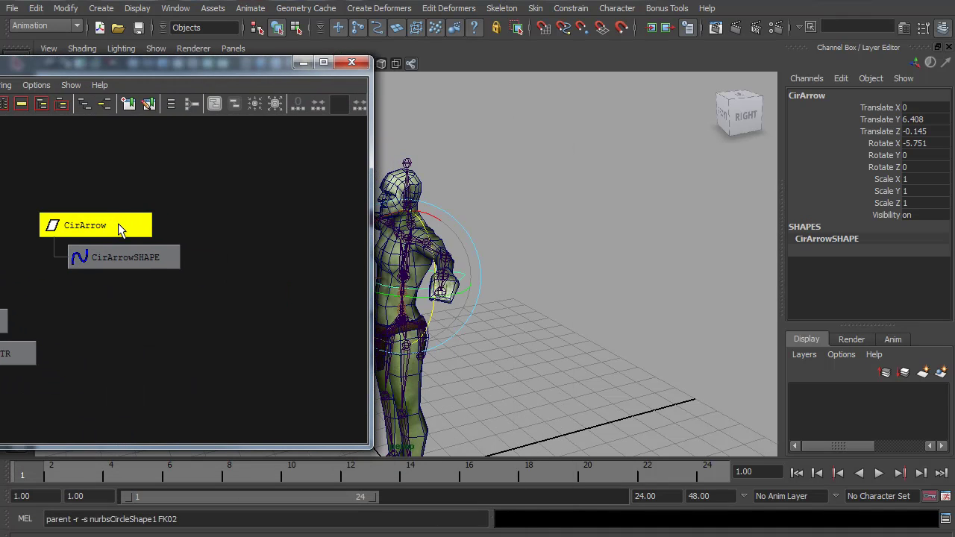
Make an empty CirArrow1 group from a shapeless duplicate and parent CirArrow under it.
key(ctrl+d)
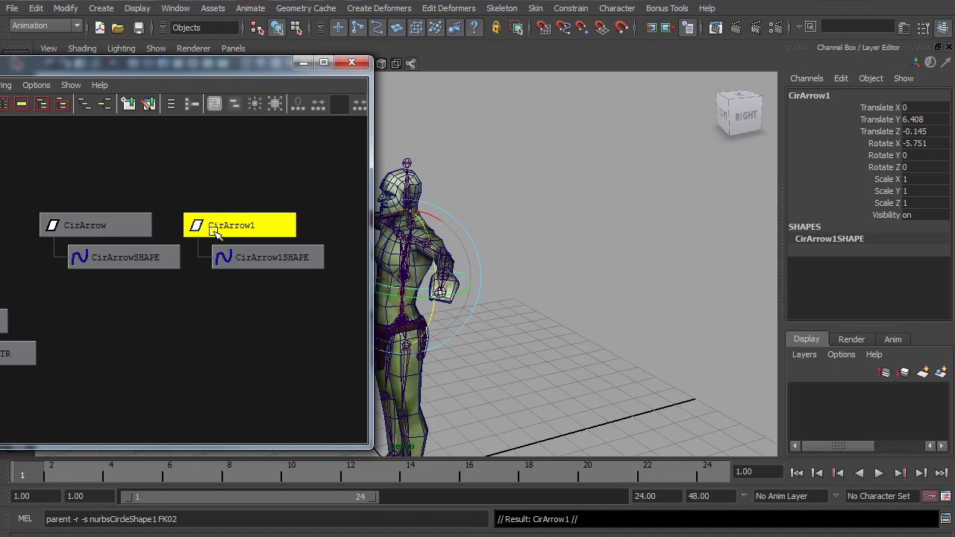
click(279, 259)
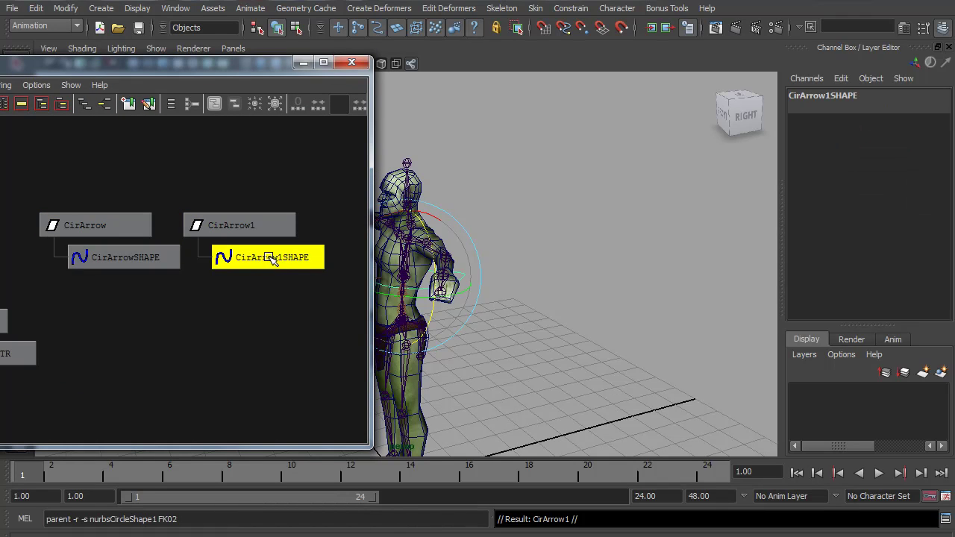
key(Delete)
click(245, 225)
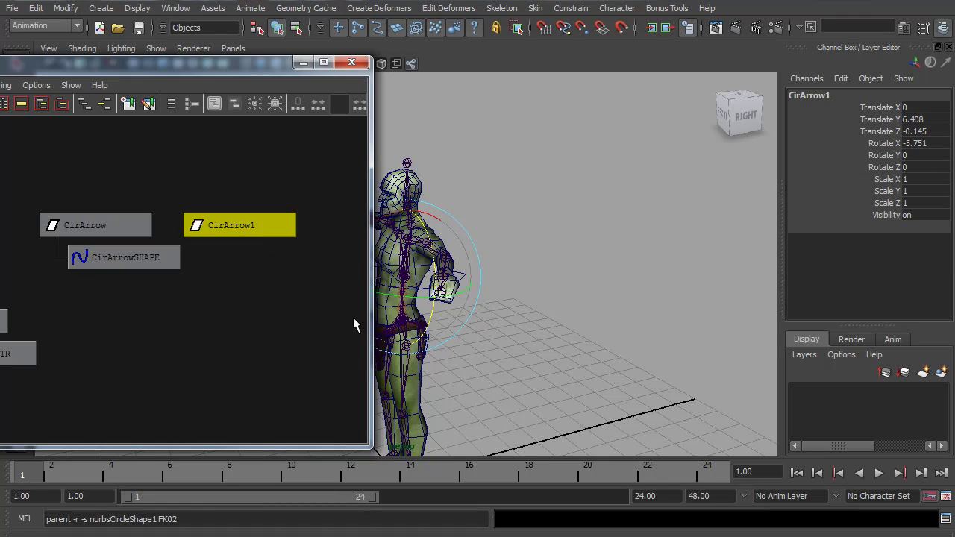
click(241, 267)
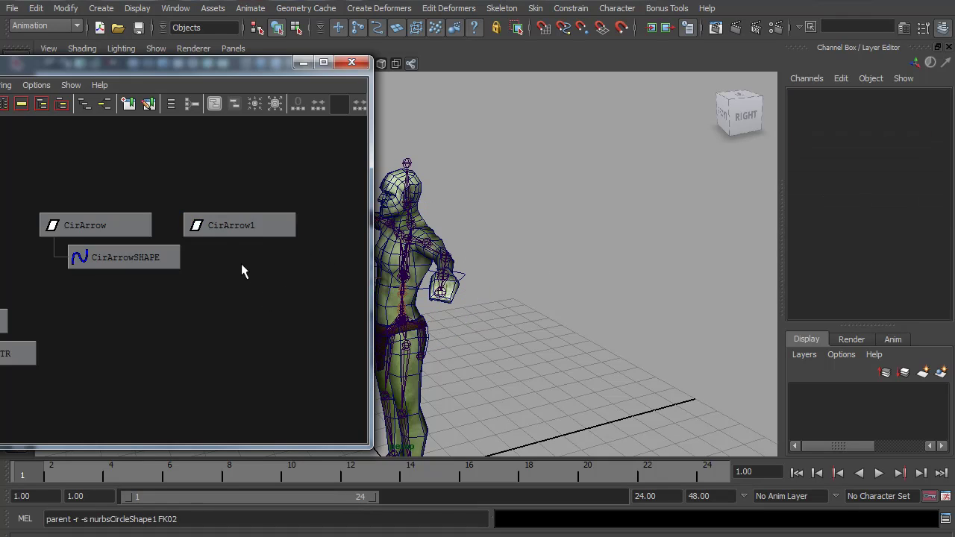
drag(230, 291, 231, 292)
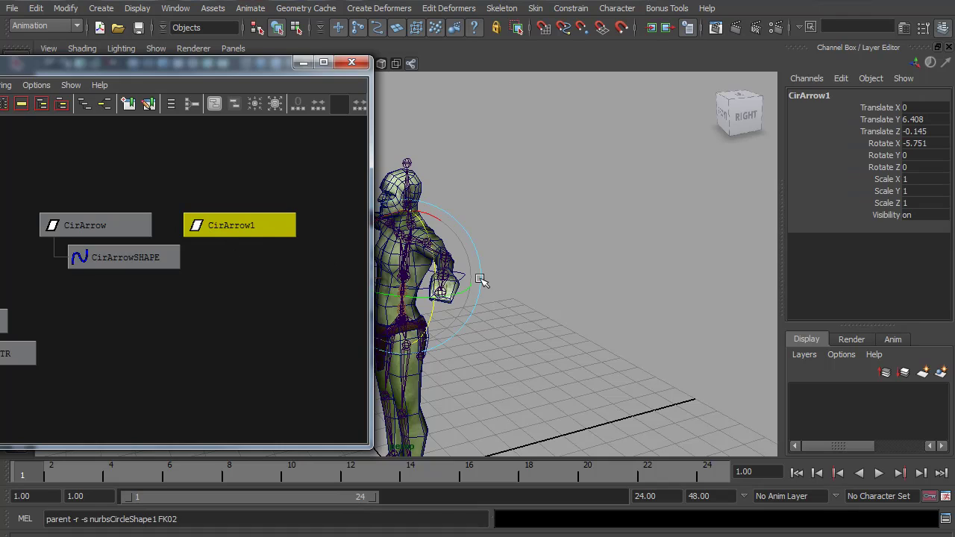
click(113, 228)
middle_drag(98, 226, 156, 238)
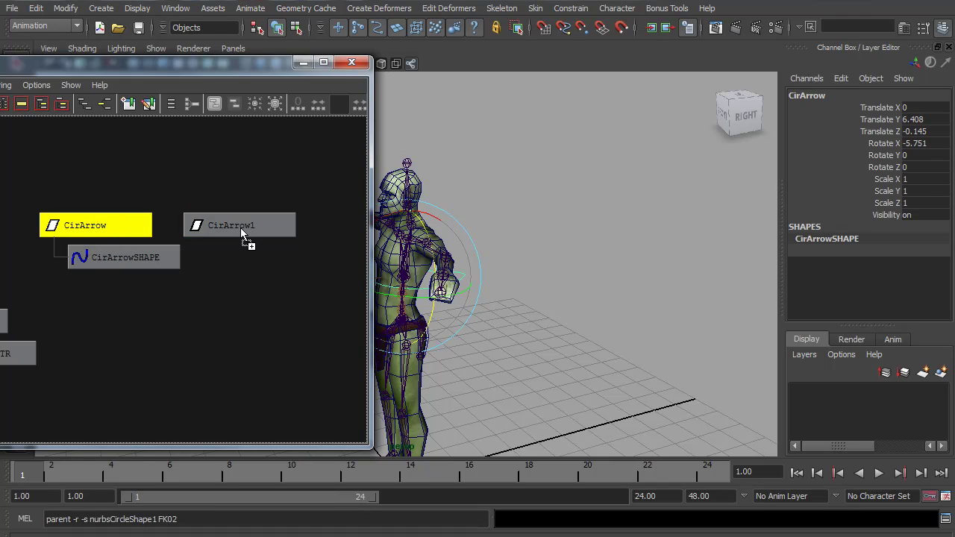
middle_drag(240, 228, 242, 227)
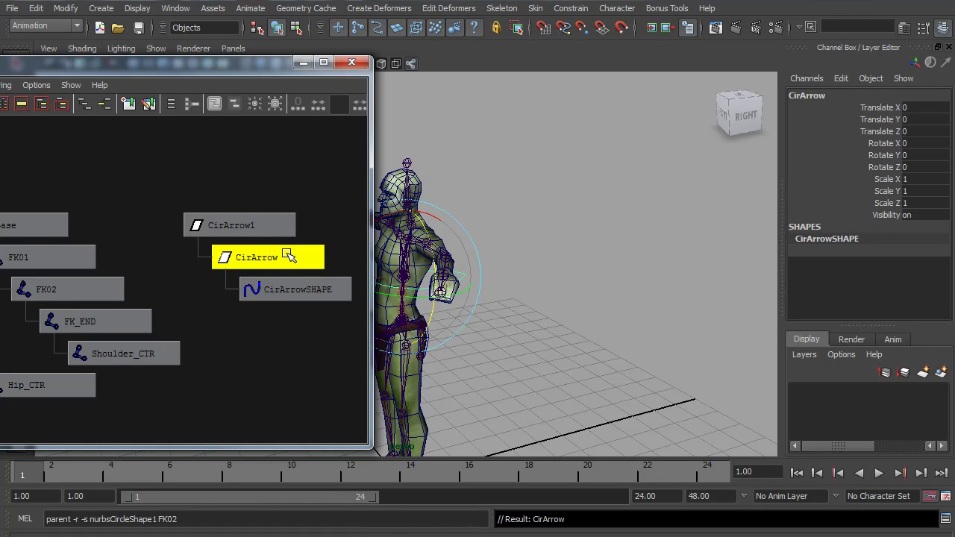
Check the CirArrow1 and CirArrow nodes, ending with CirArrow selected.
click(252, 228)
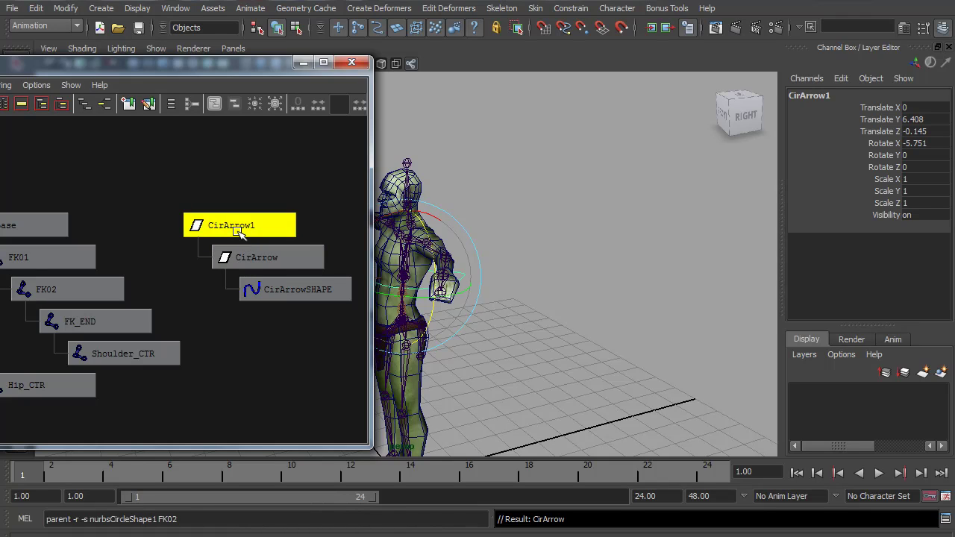
click(265, 257)
click(262, 231)
click(645, 377)
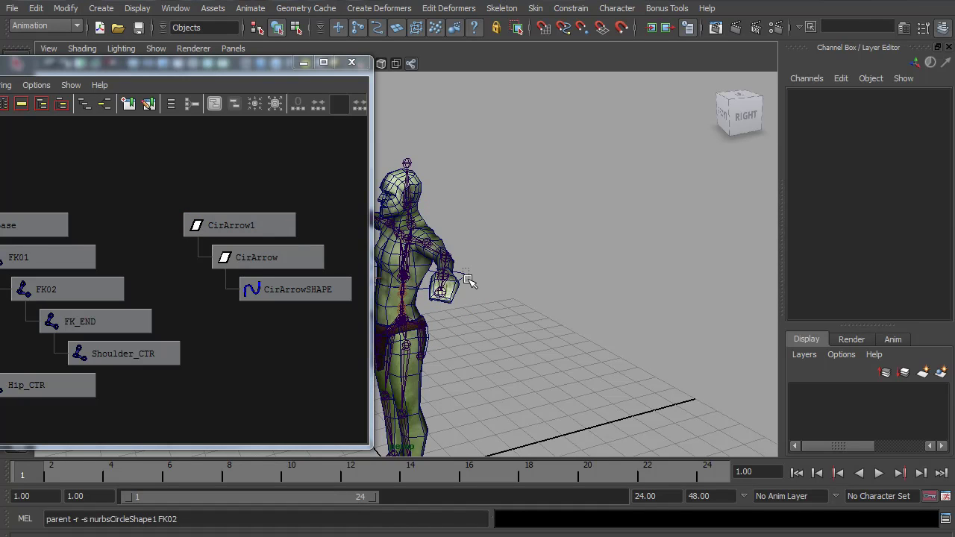
click(468, 279)
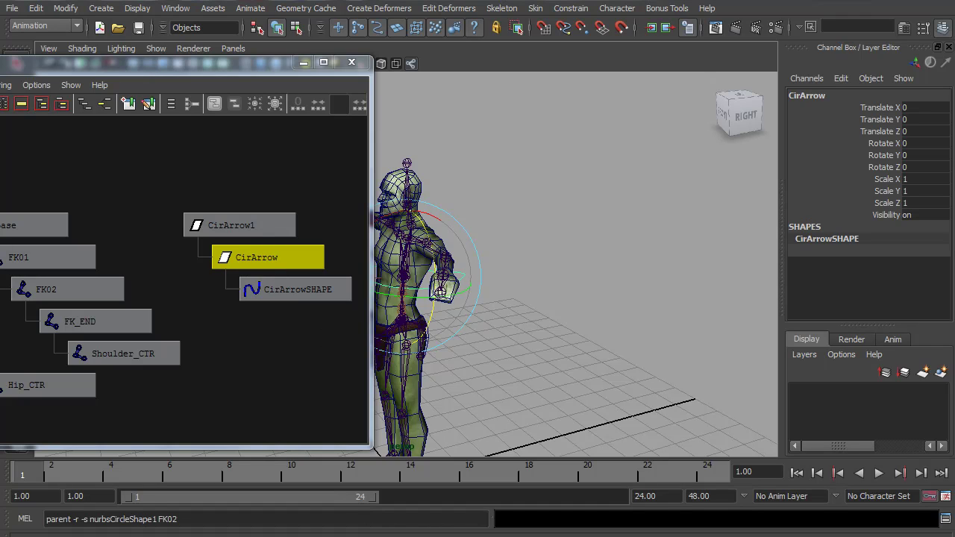
Add the prefix J_ to the shoulder joint's name, making it J_Shoulder_CTR.
click(123, 354)
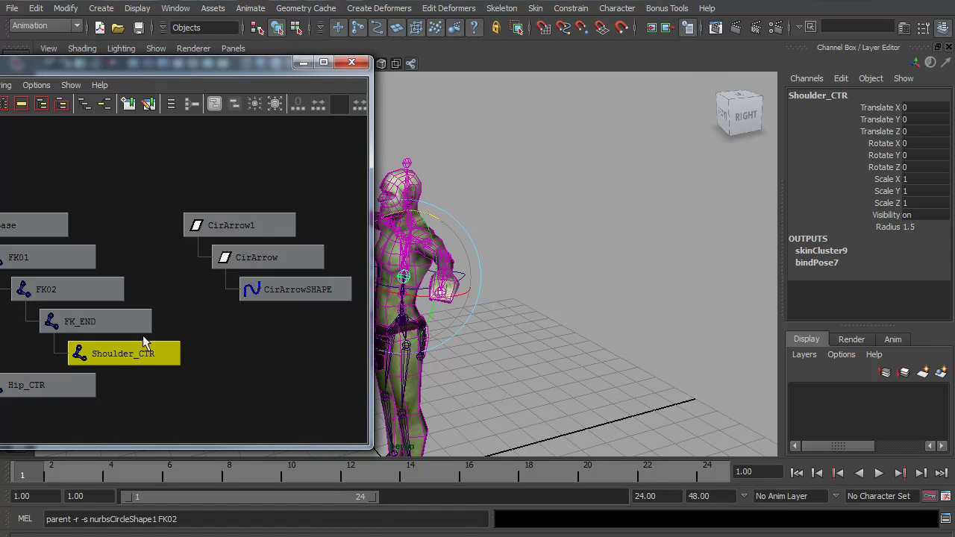
click(811, 96)
click(792, 98)
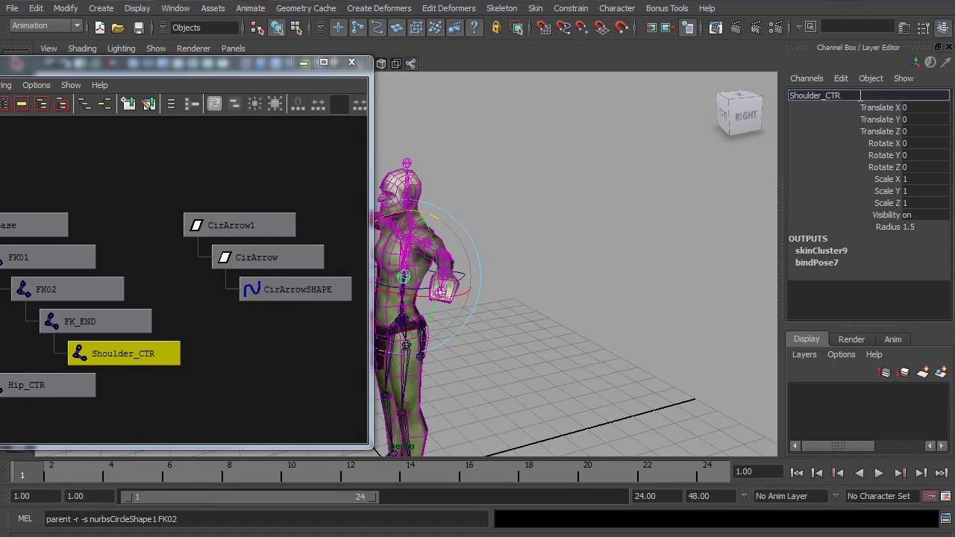
text(J_)
key(Return)
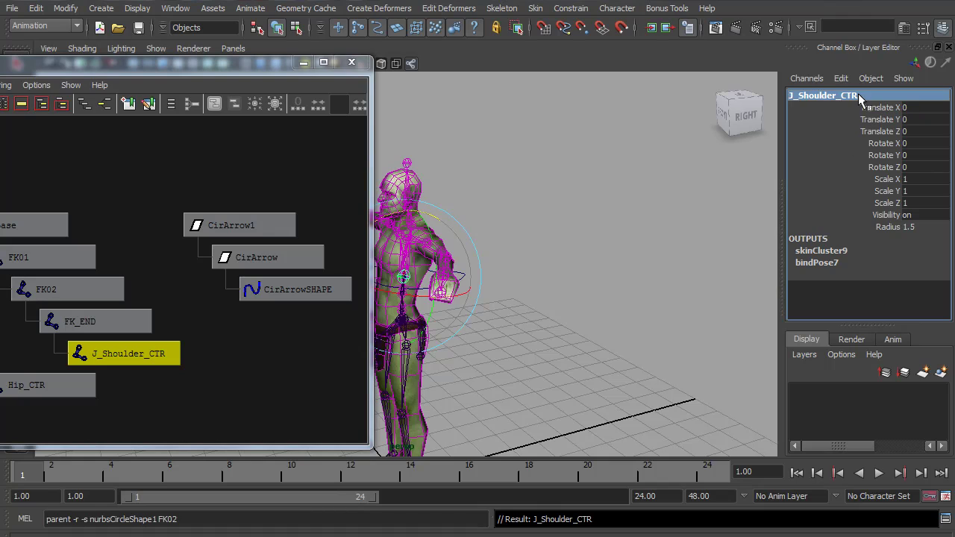
Rename the CirArrow curve to Shoulder_CTR and its CirArrow1 group to Shoulder_CTR_GRP.
click(261, 257)
click(825, 97)
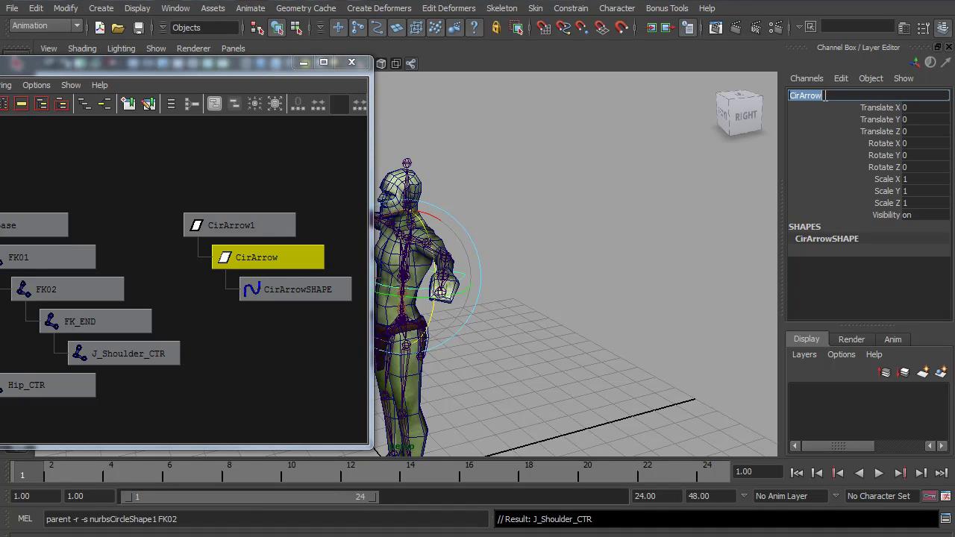
text(Shoulder_CTR)
key(Return)
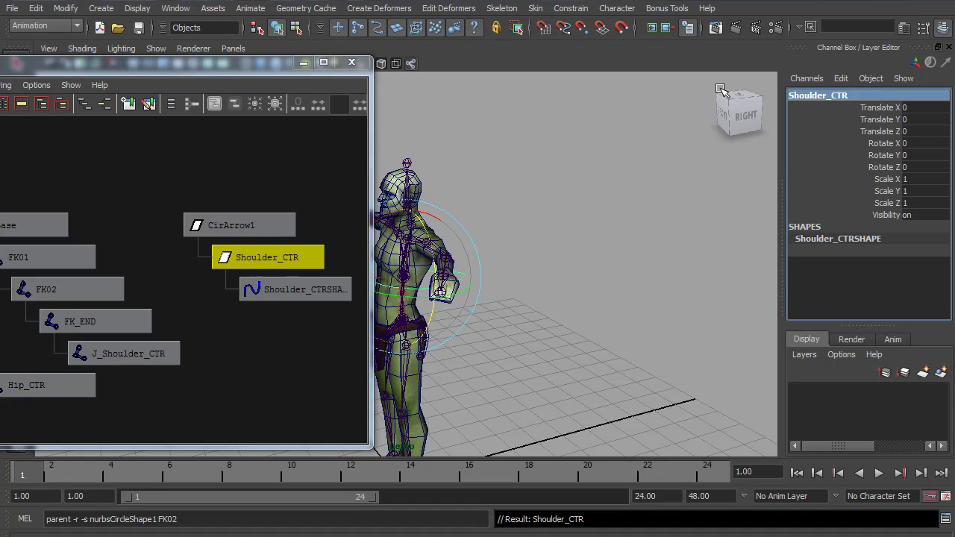
click(241, 224)
click(810, 97)
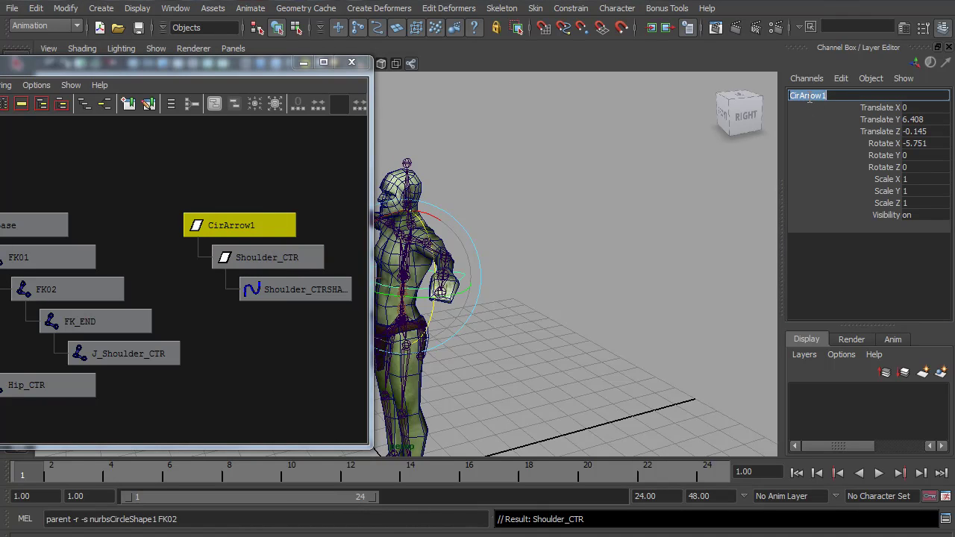
text(Shoulder_CT)
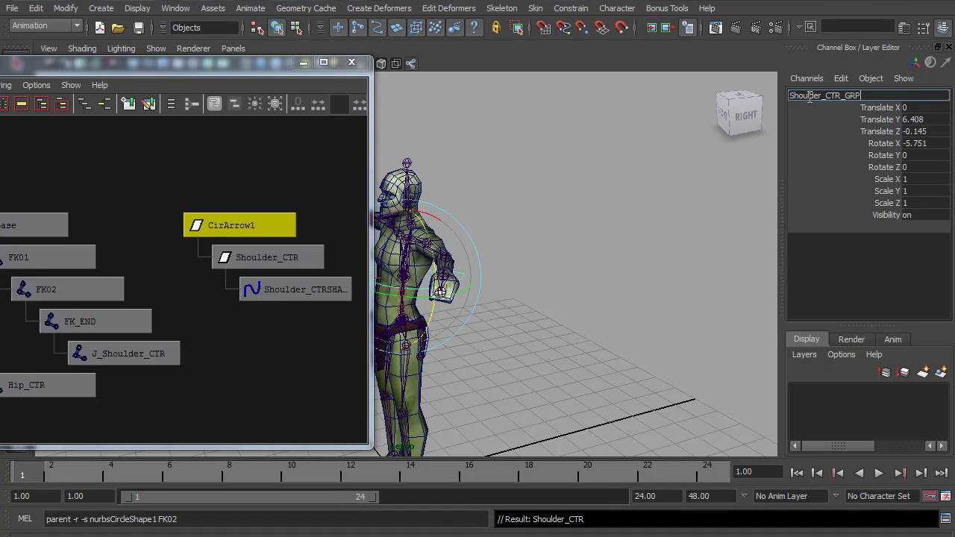
text(R_GRP)
key(Return)
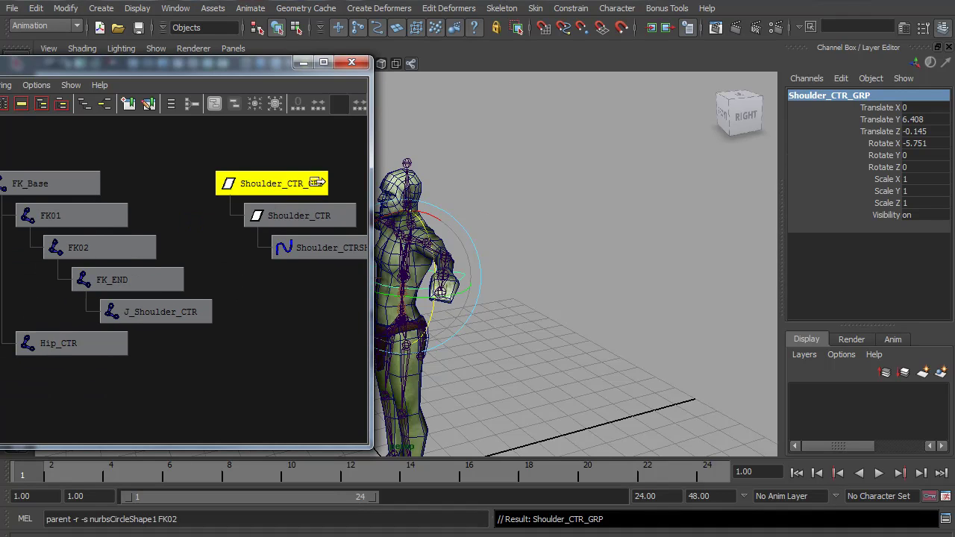
Parent Shoulder_CTR_GRP under FK_END.
middle_drag(278, 201, 121, 282)
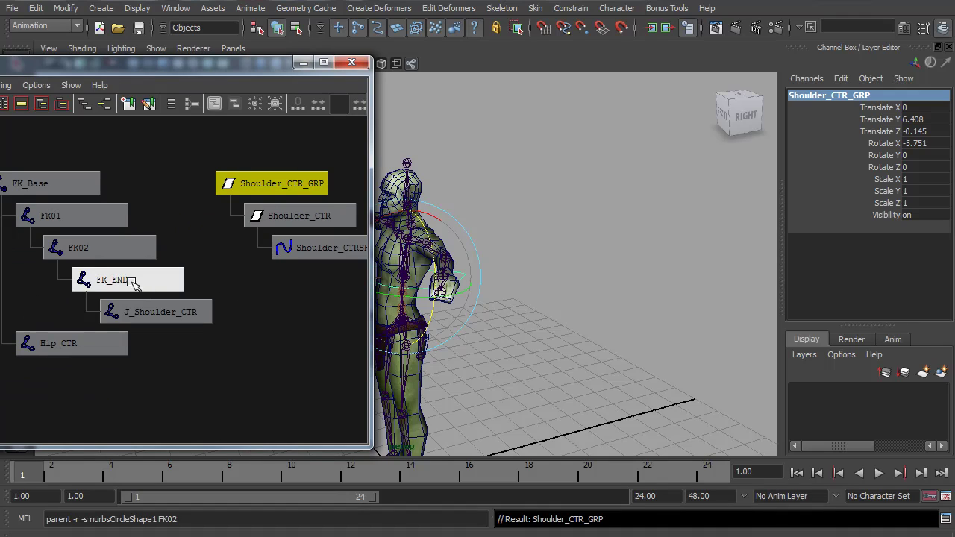
shift+click(130, 284)
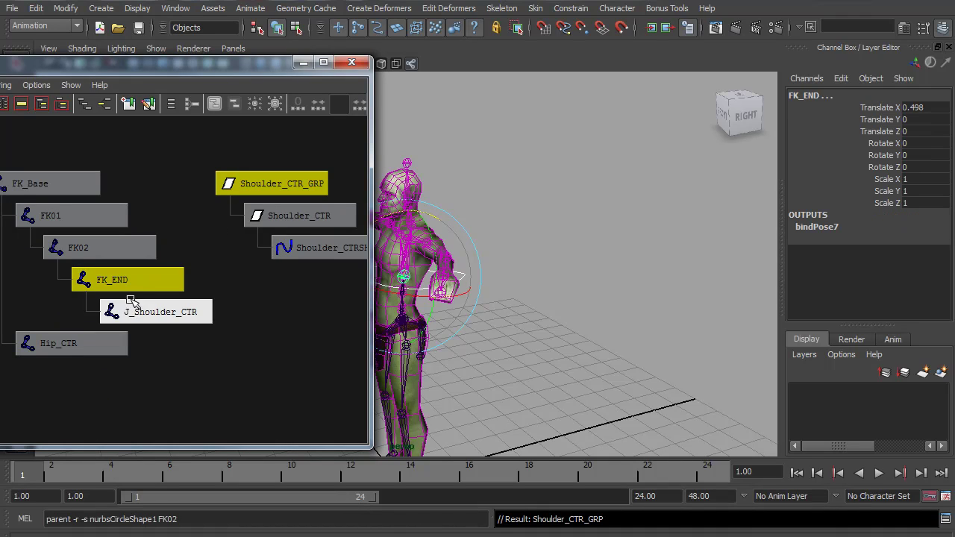
key(p)
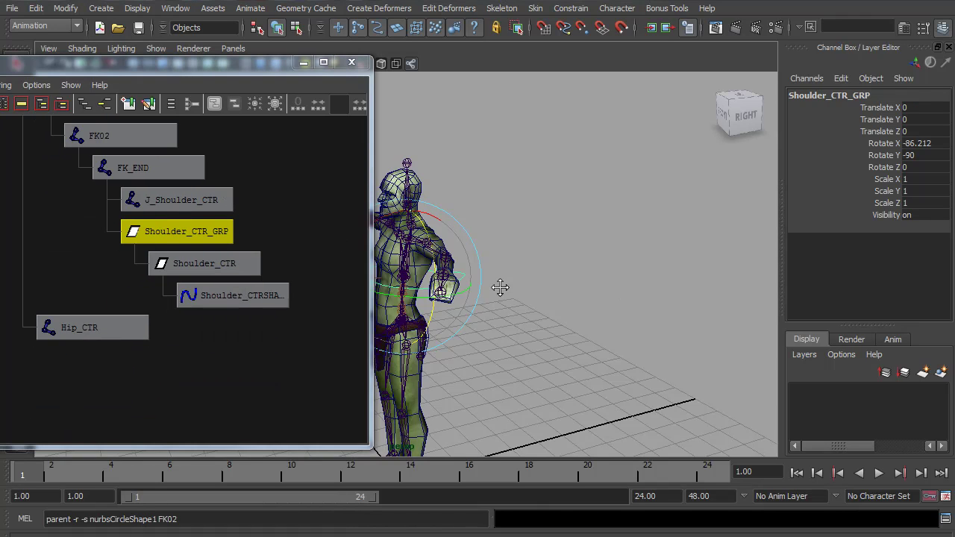
alt+drag(499, 286, 592, 314)
Parent-constrain the J_Shoulder_CTR joint to the Shoulder_CTR control with Maintain offset on.
click(592, 308)
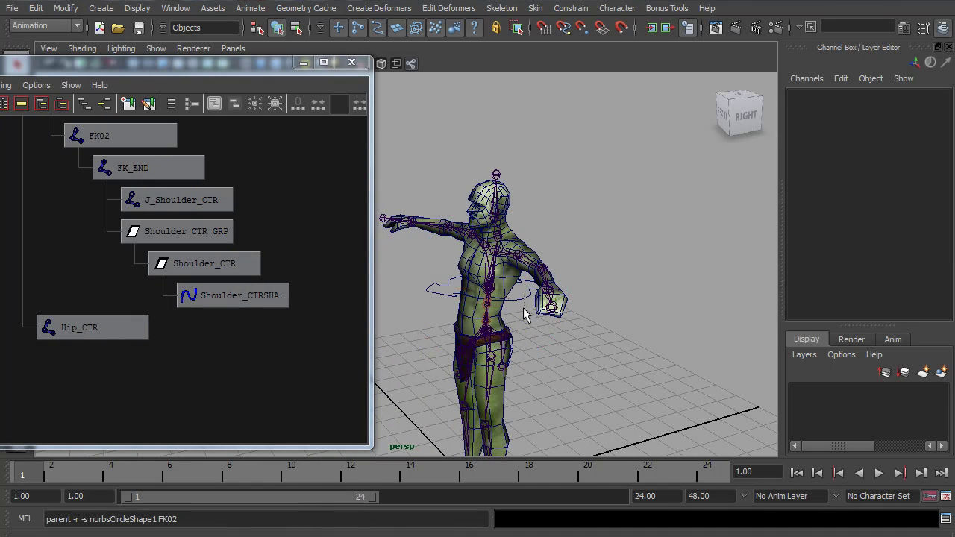
click(525, 313)
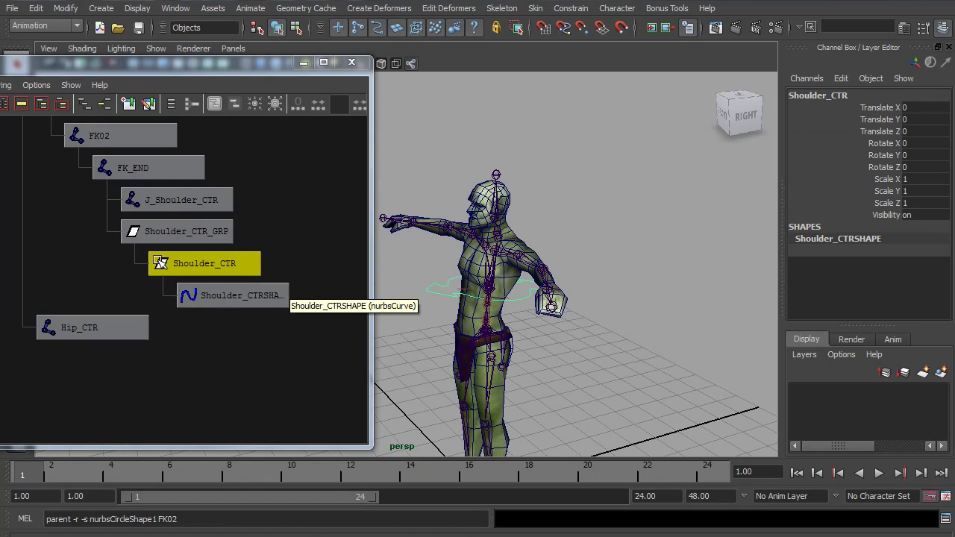
middle_drag(163, 258, 189, 203)
shift+click(187, 201)
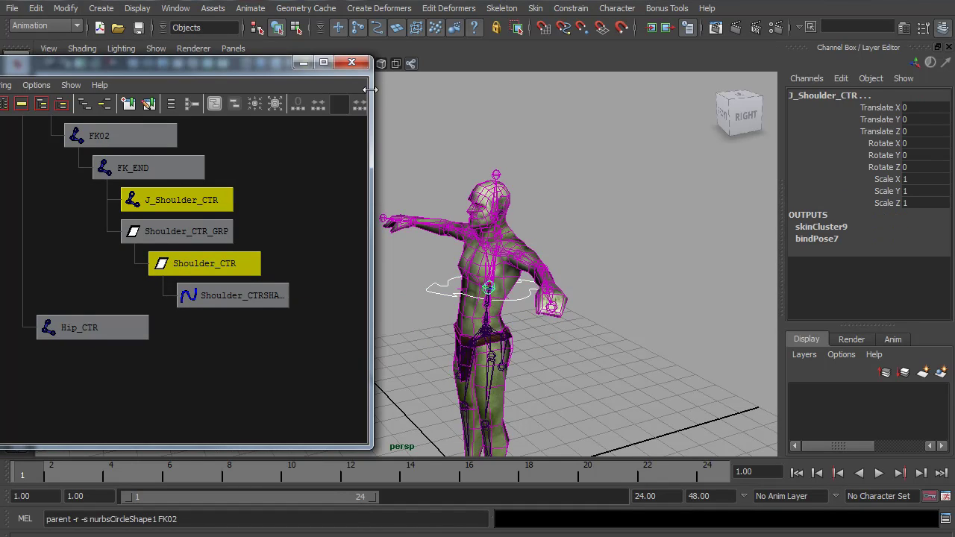
click(578, 7)
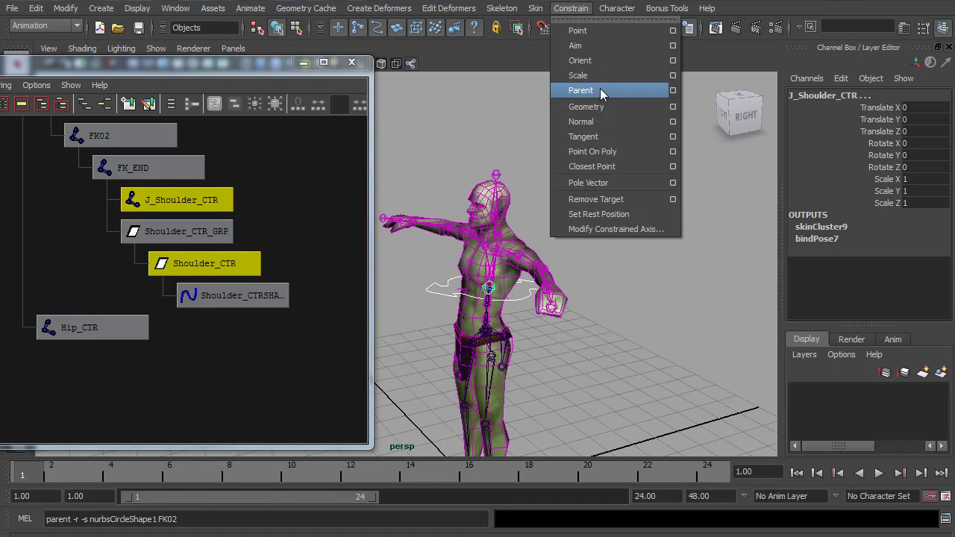
click(673, 91)
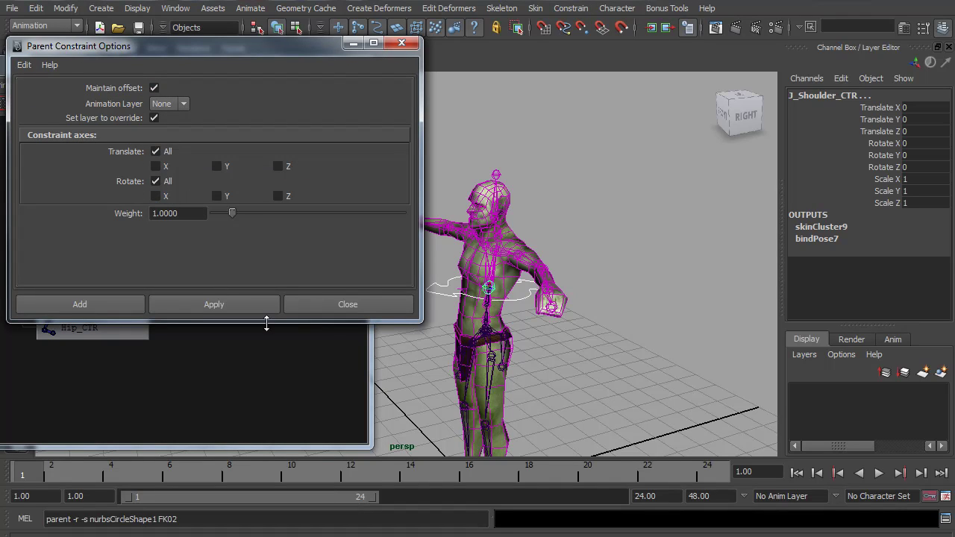
click(233, 305)
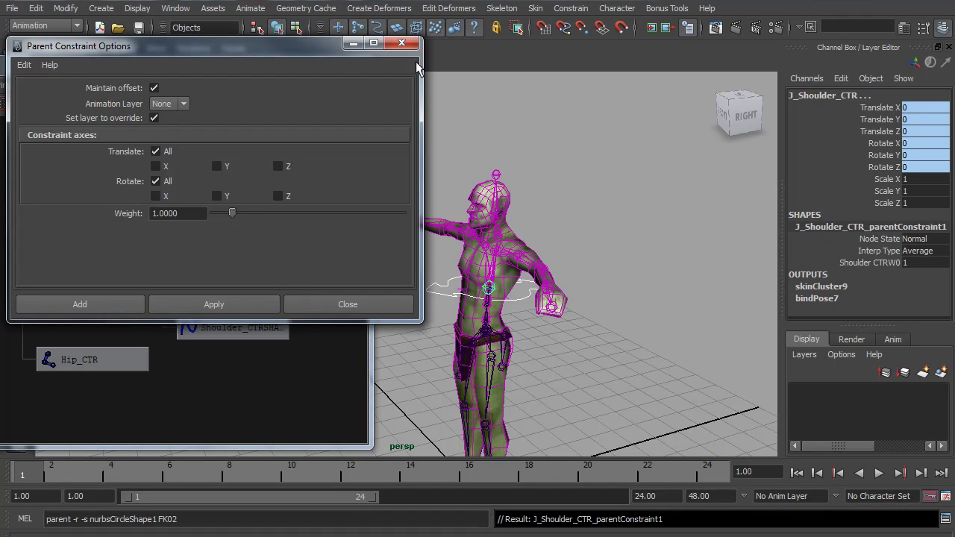
click(401, 43)
Test-rotate Shoulder_CTR to check the constraint, then undo the rotation.
click(529, 326)
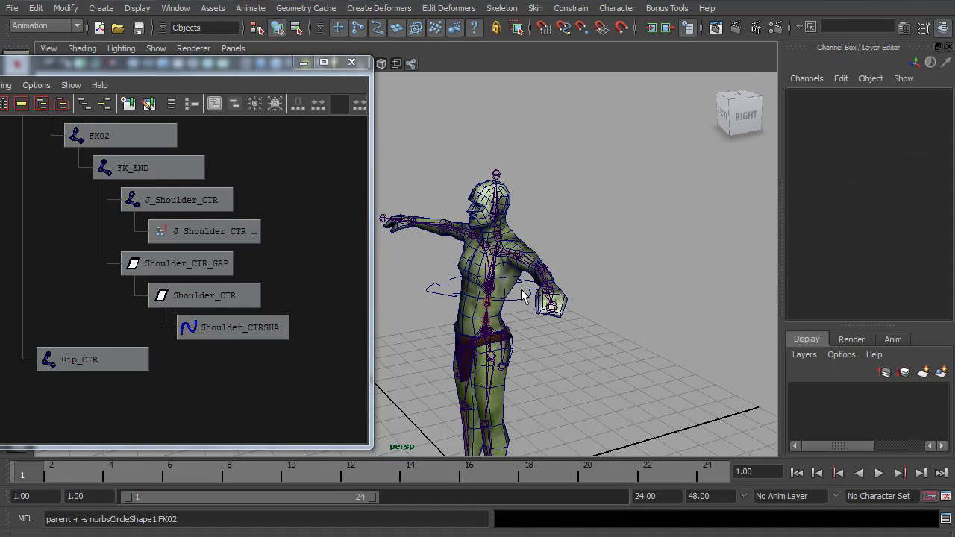
click(521, 289)
key(e)
drag(516, 307, 485, 297)
key(ctrl+z)
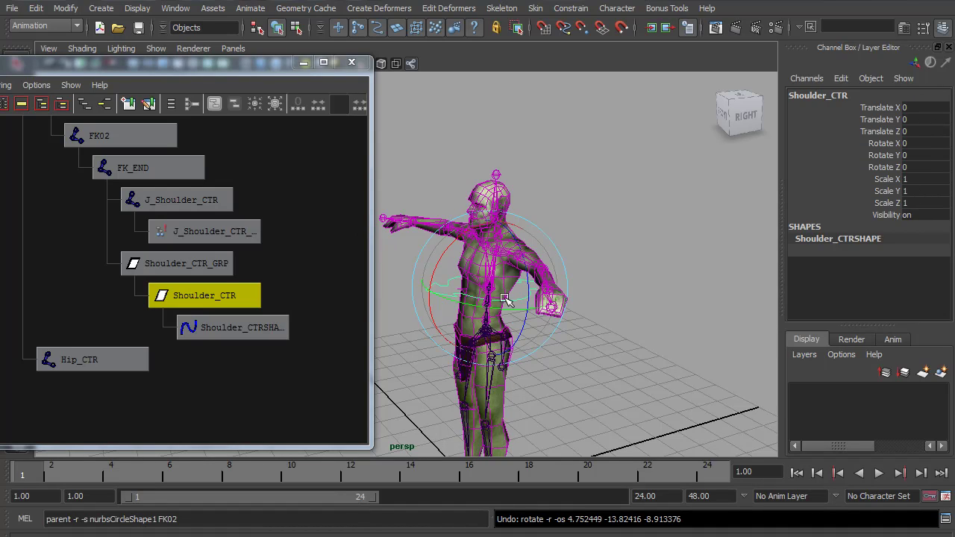
click(483, 328)
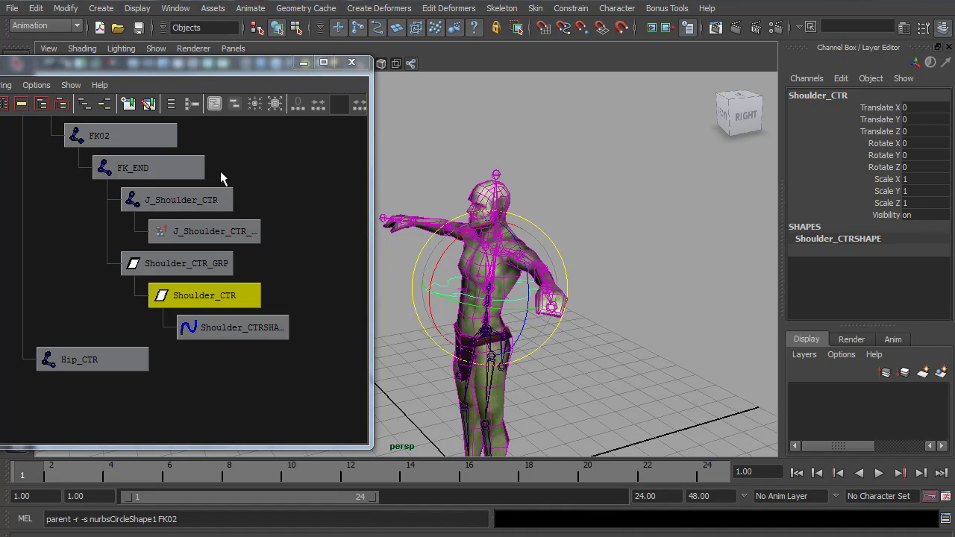
Import the Circle_Arrow.mb curve file into the scene.
click(12, 9)
click(21, 137)
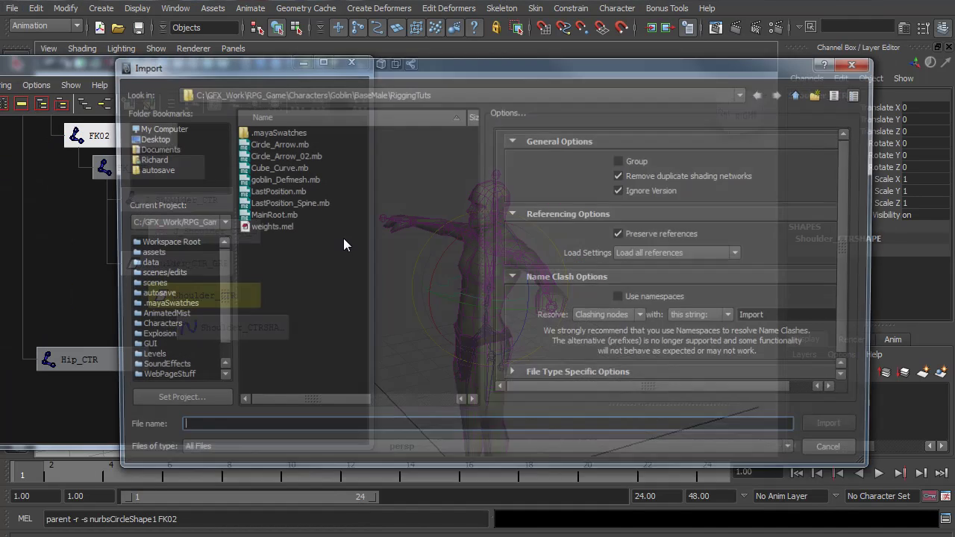
double_click(276, 143)
Point-snap the CirArrow control up onto the hip joint and frame it.
alt+right_drag(551, 359, 501, 325)
click(506, 412)
key(w)
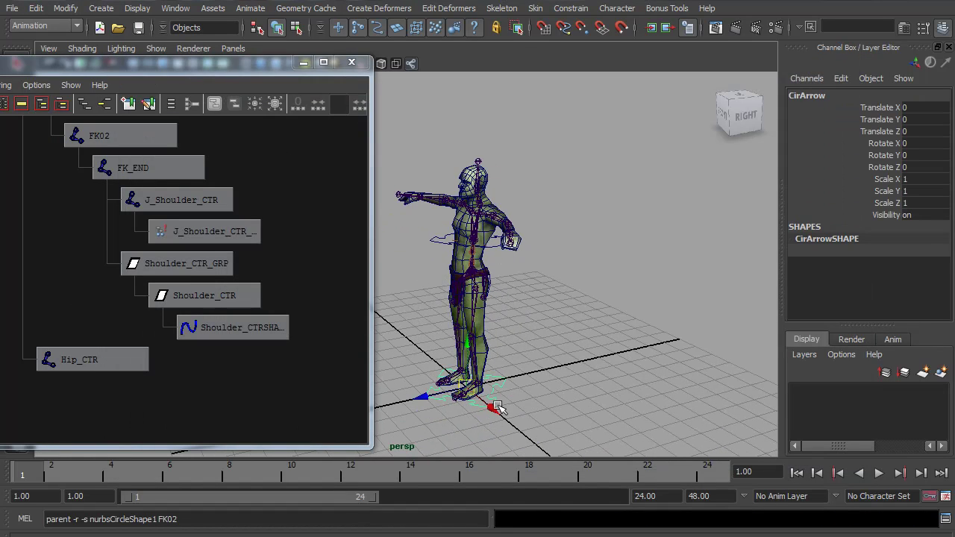
key(v)
drag(474, 401, 473, 270)
key(f)
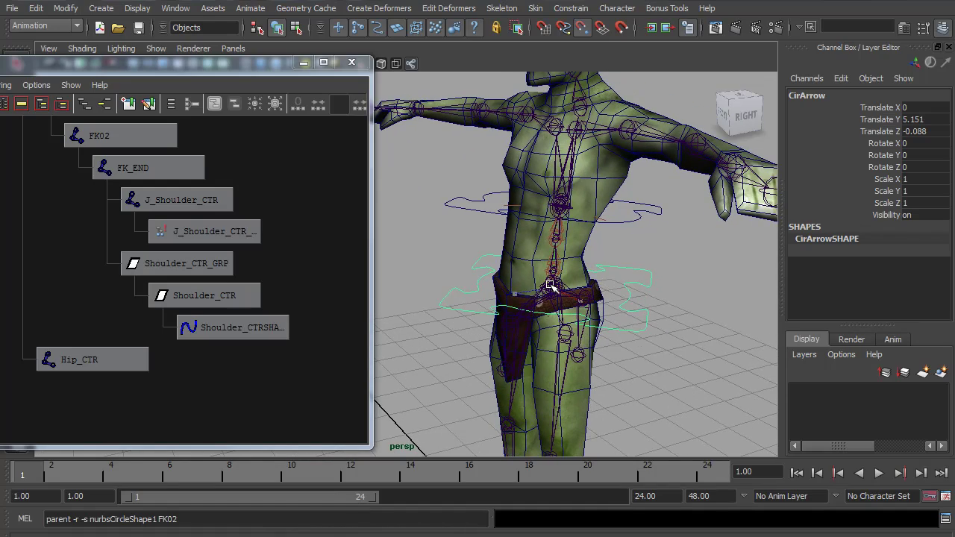
mouse_move(567, 314)
alt+mouse_down()
mouse_move(523, 314)
mouse_move(536, 311)
mouse_move(520, 302)
mouse_move(572, 312)
alt+mouse_up()
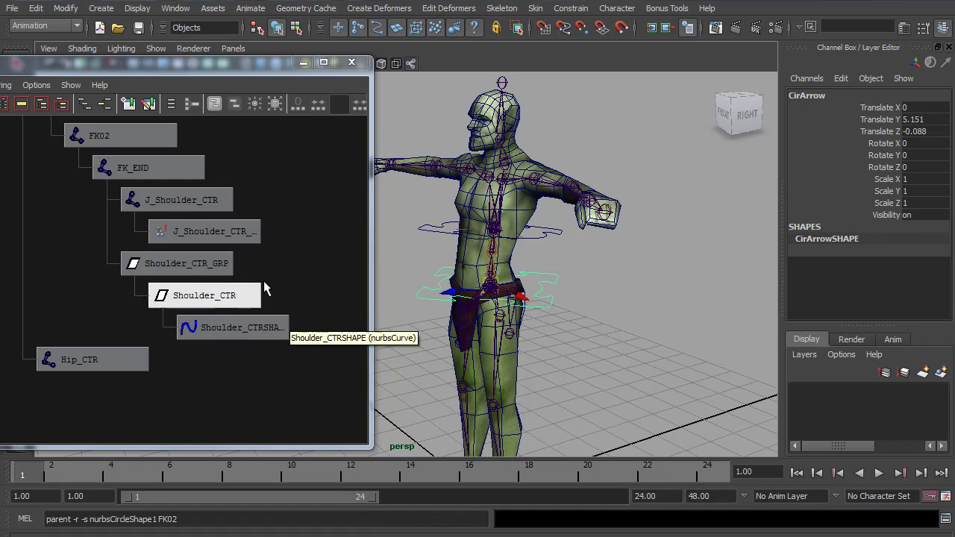
Duplicate CirArrow as CirArrow1, delete CirArrow1's shape, and make CirArrow its child.
key(a)
scroll(246, 258, up, 3)
alt+middle_drag(247, 264, 204, 265)
key(ctrl+d)
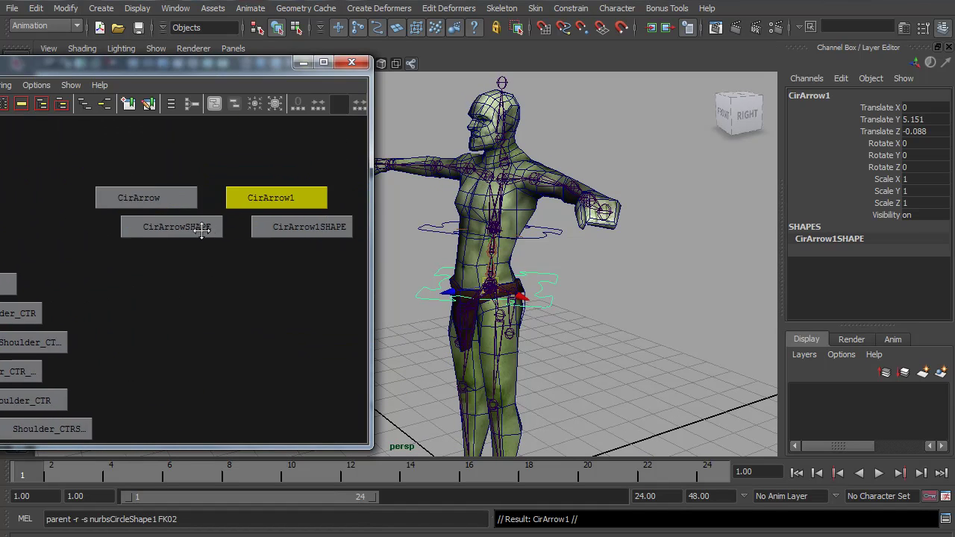
click(266, 232)
key(Delete)
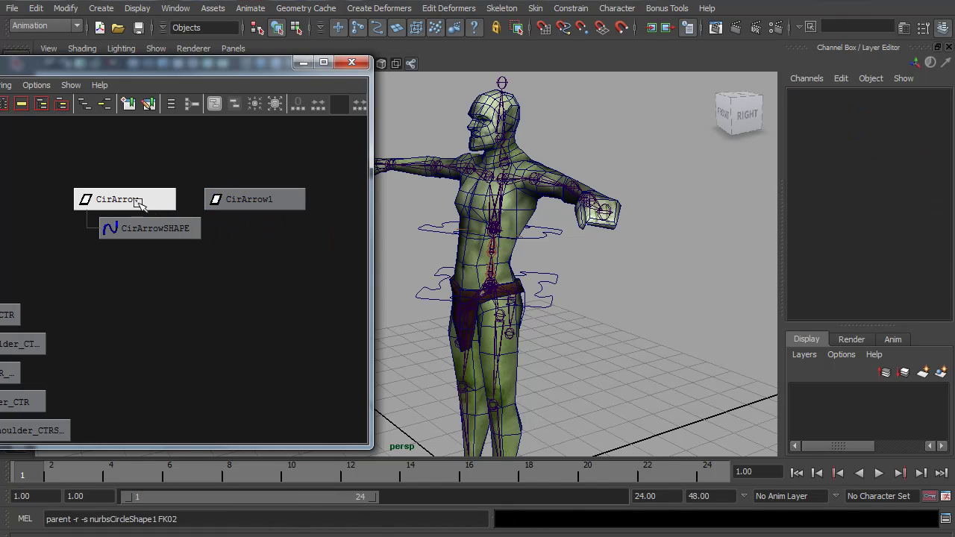
click(135, 202)
middle_drag(135, 202, 263, 210)
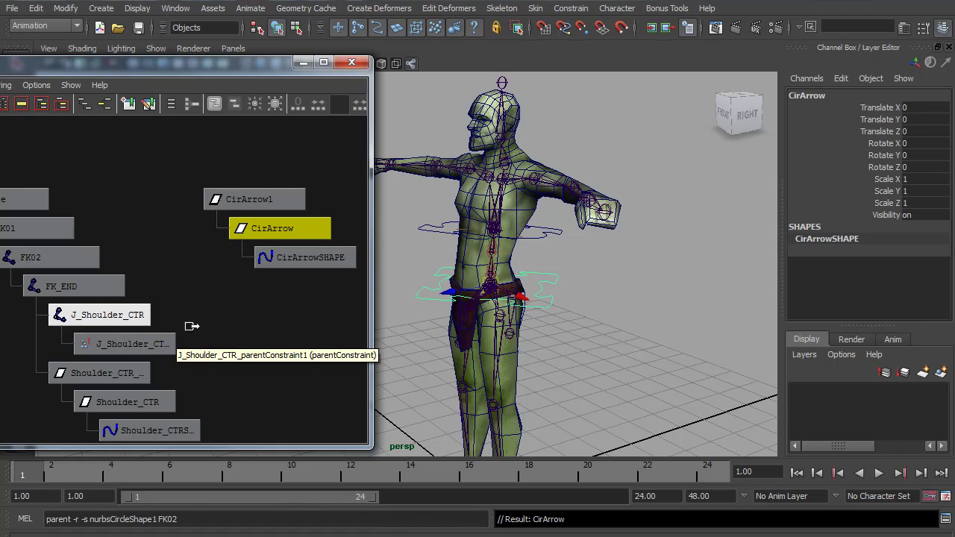
Rename the hip joint to J_Hip_CTR and the CirArrow hip control to Hip_CTR.
alt+middle_drag(172, 321, 254, 233)
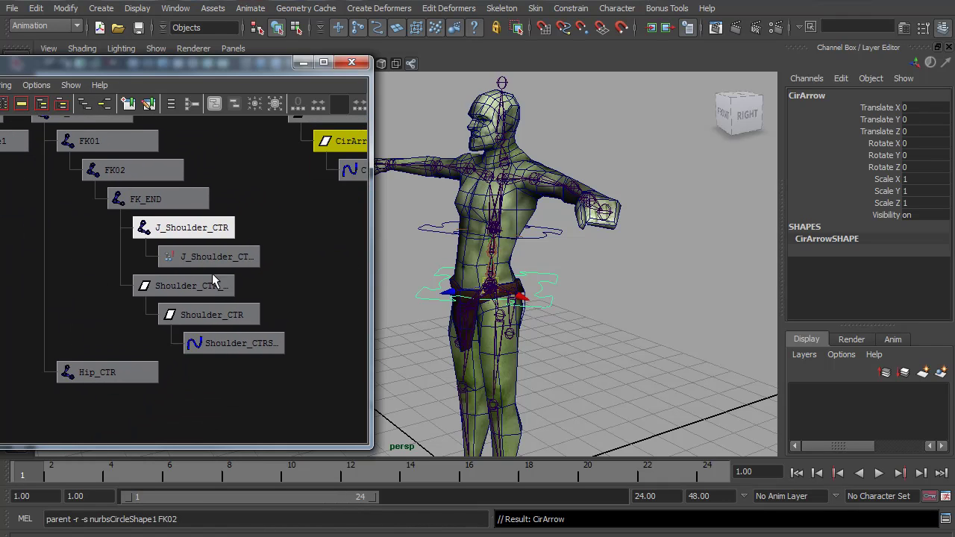
click(112, 377)
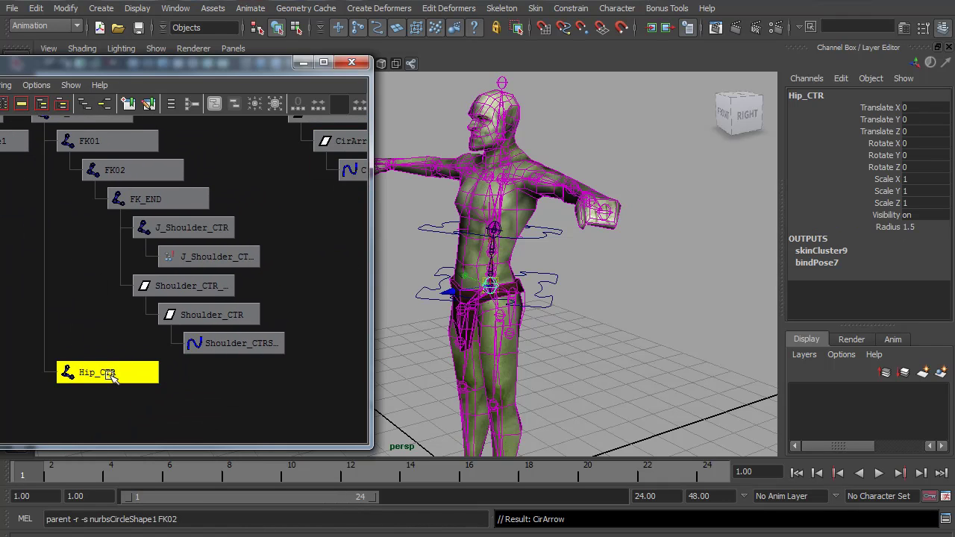
double_click(819, 96)
click(792, 98)
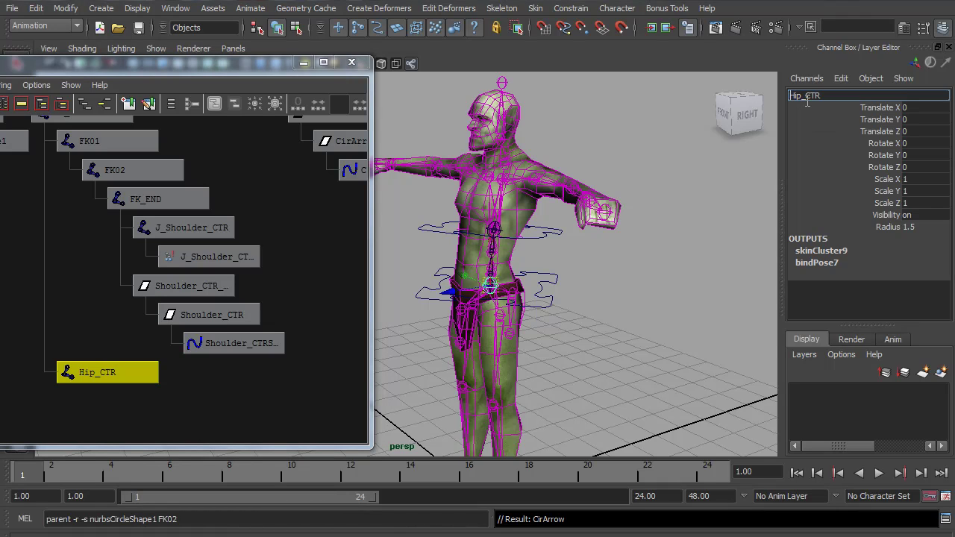
text(J_)
key(Return)
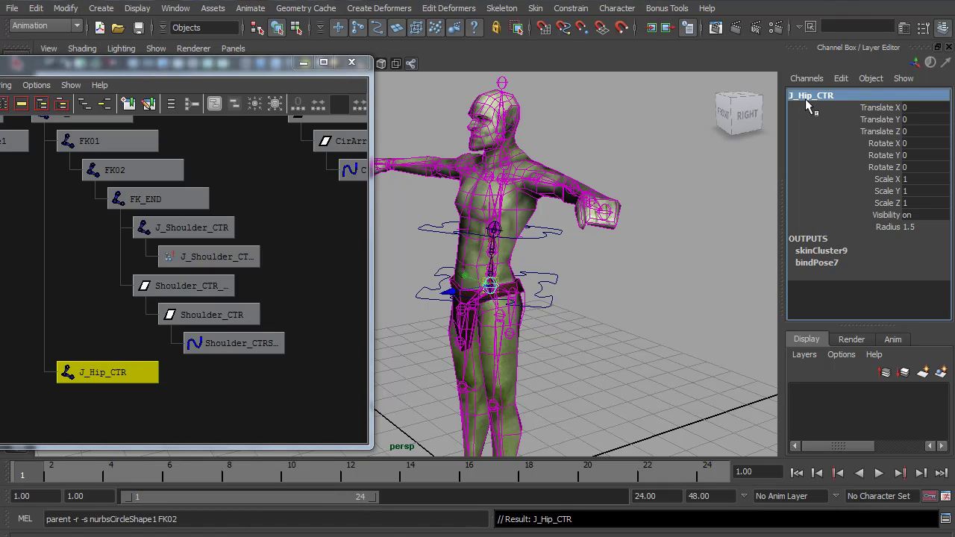
click(553, 279)
double_click(812, 95)
text(H)
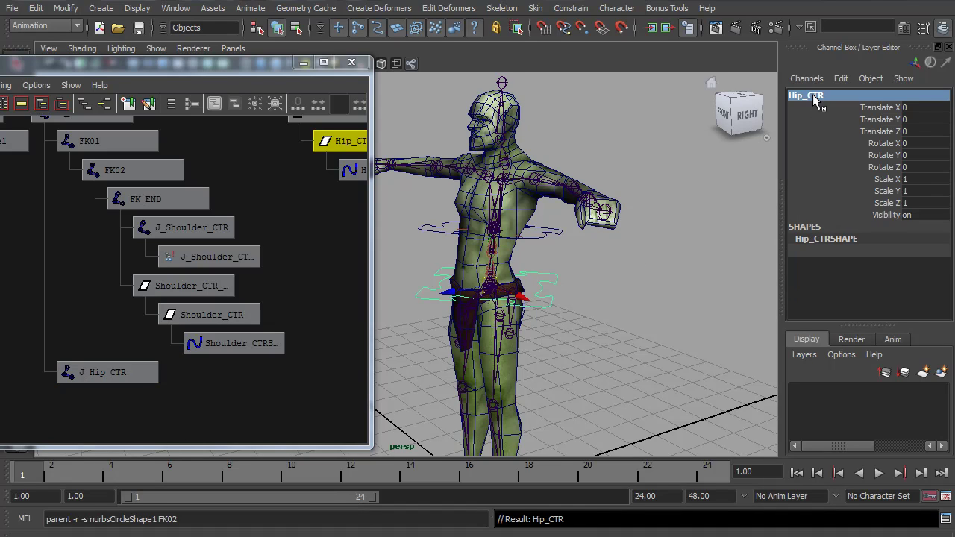
Parent Hip_CTR under CirArrow1 and rename CirArrow1 to Hip_CTR_GRP.
middle_drag(316, 196, 316, 167)
click(270, 215)
double_click(810, 96)
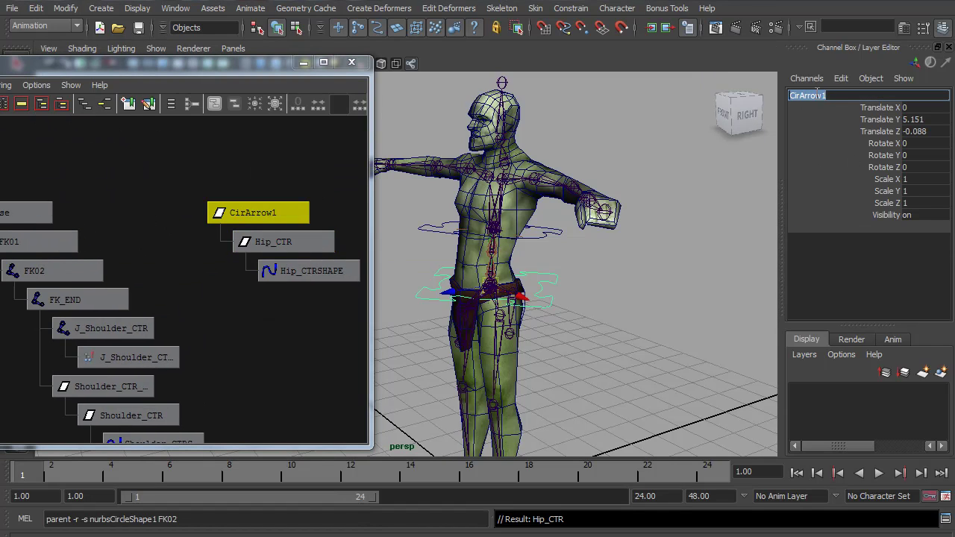
text(Hip_CTR_GRP)
key(Return)
Parent Hip_CTR_GRP under FK_Base.
alt+middle_drag(171, 335, 230, 262)
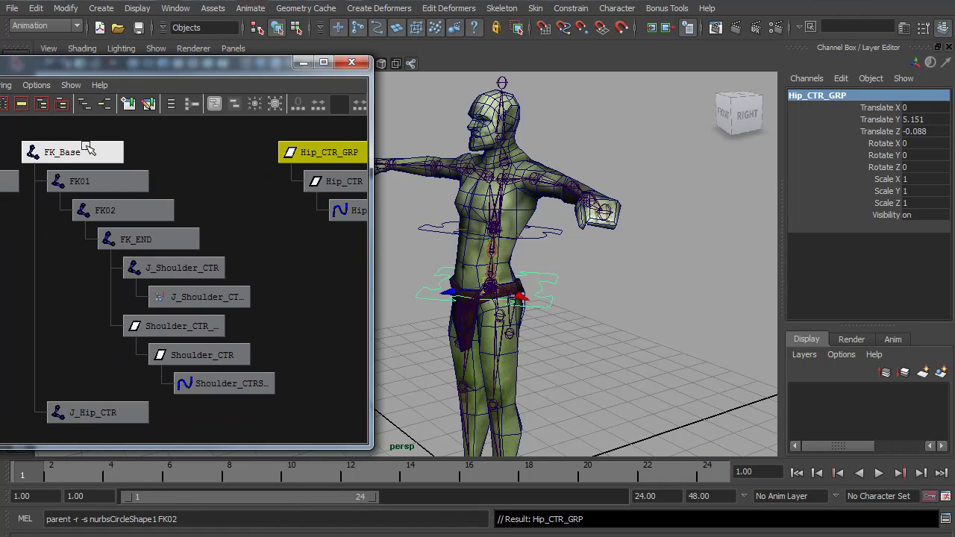
click(297, 206)
click(316, 151)
middle_drag(317, 151, 287, 160)
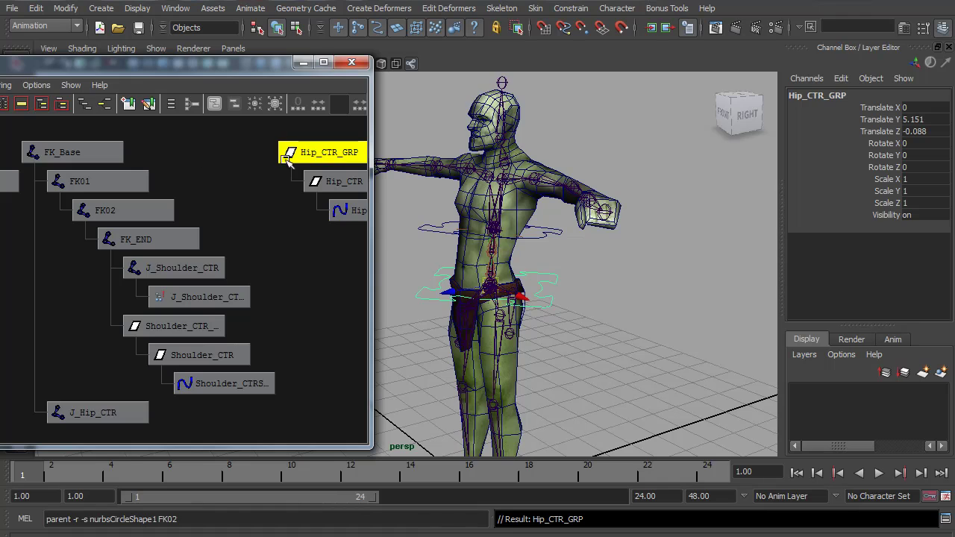
shift+click(101, 153)
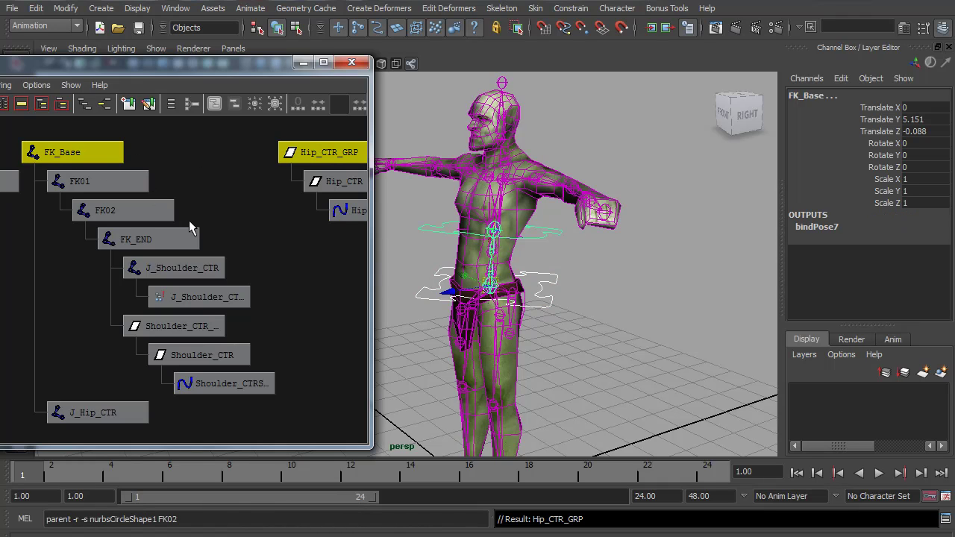
key(p)
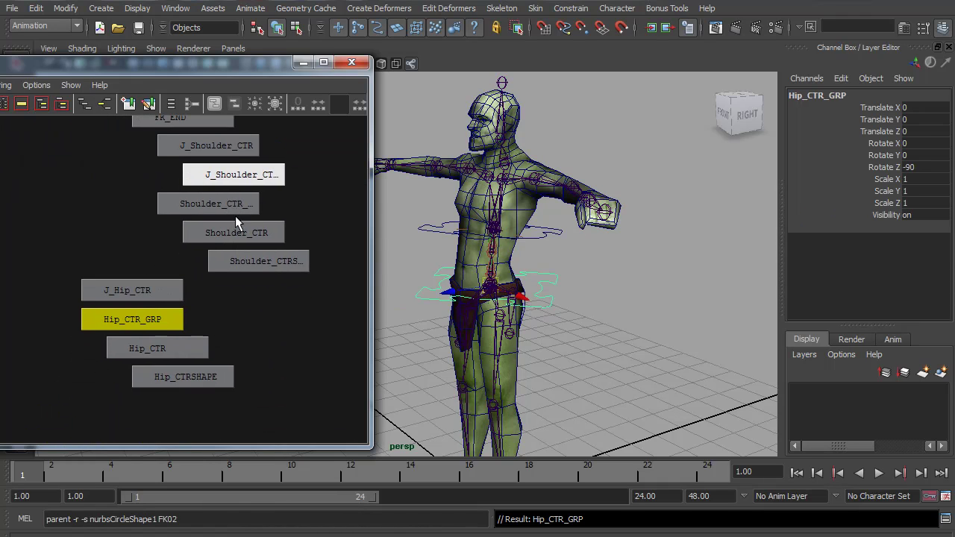
Parent-constrain the J_Hip_CTR joint to Hip_CTR with Maintain offset on.
scroll(208, 271, up, 2)
click(550, 298)
drag(549, 296, 553, 330)
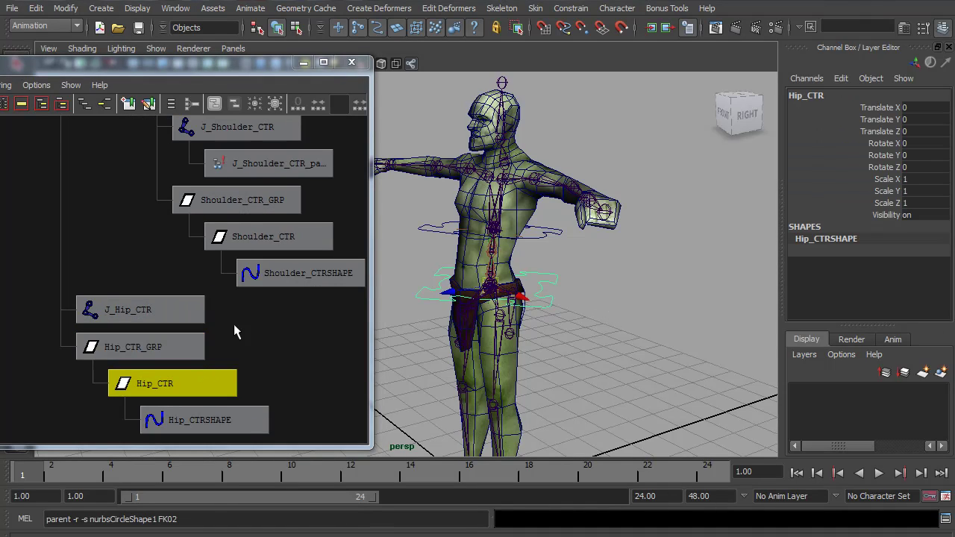
shift+click(140, 315)
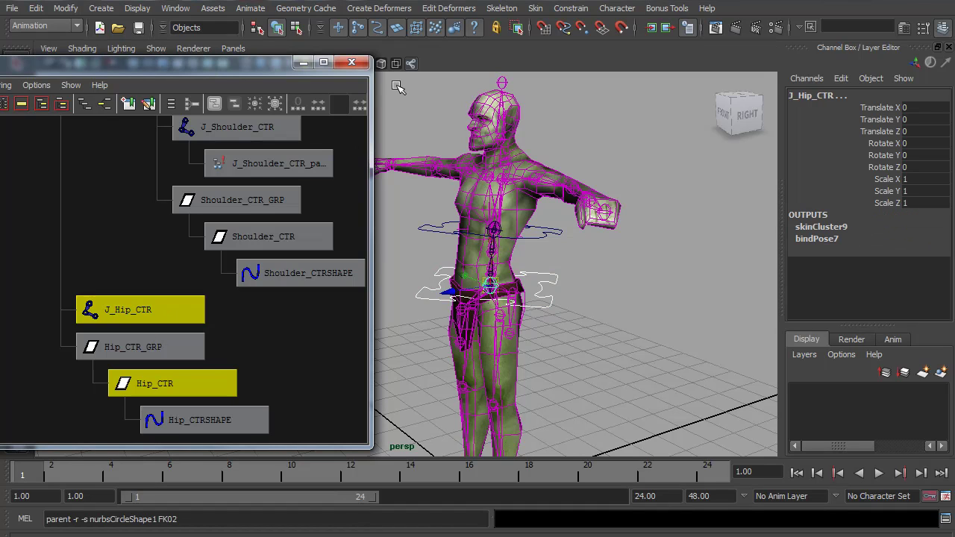
click(570, 8)
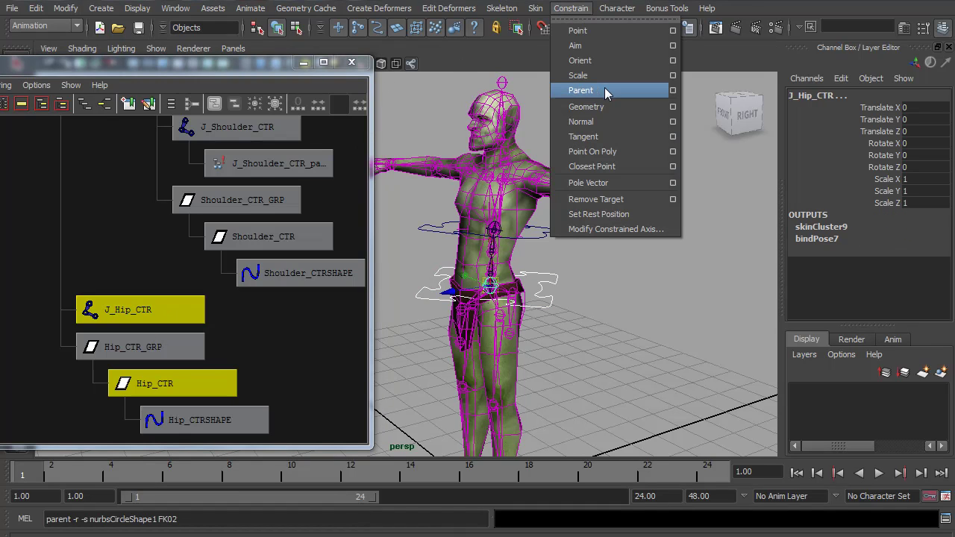
click(679, 94)
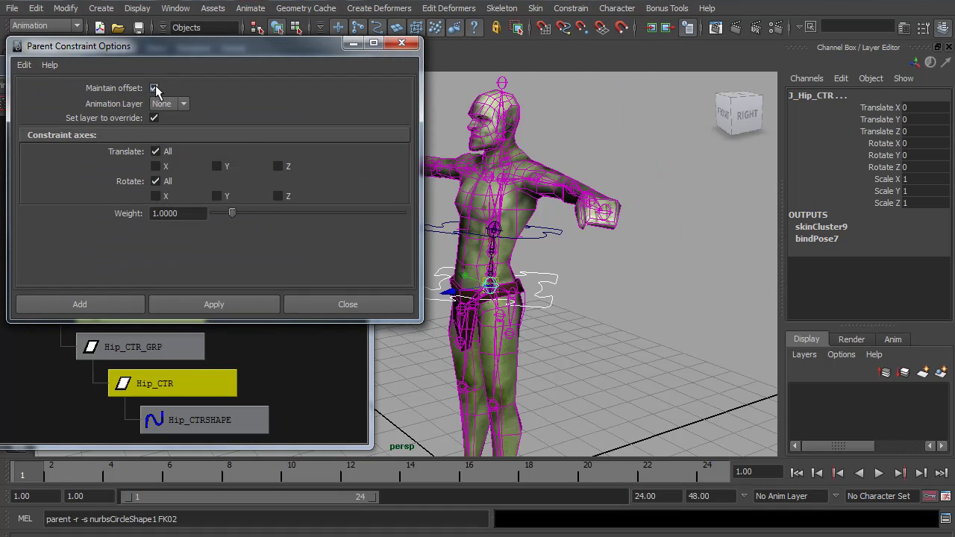
click(242, 304)
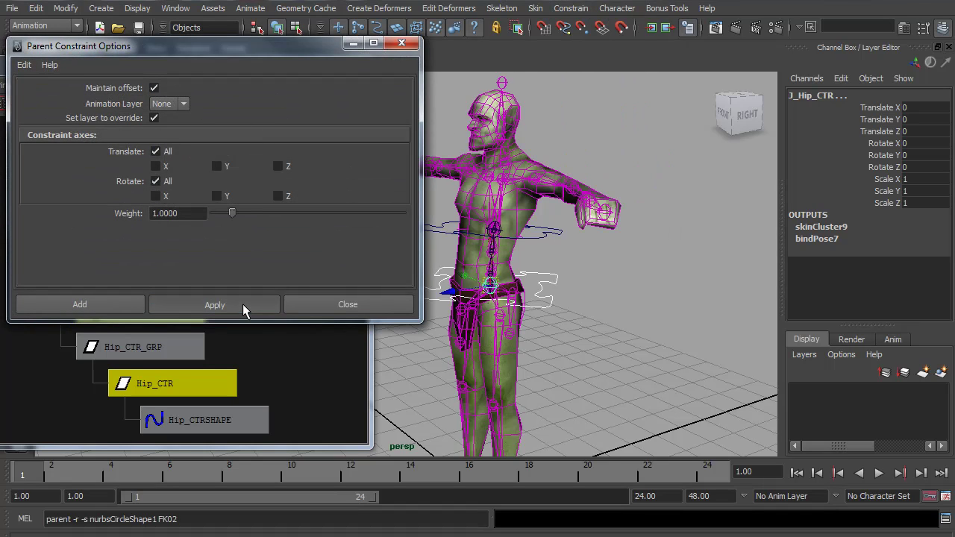
click(415, 43)
Test-rotate Hip_CTR to check the constraint, then undo.
click(493, 282)
drag(493, 281, 509, 259)
key(ctrl+z)
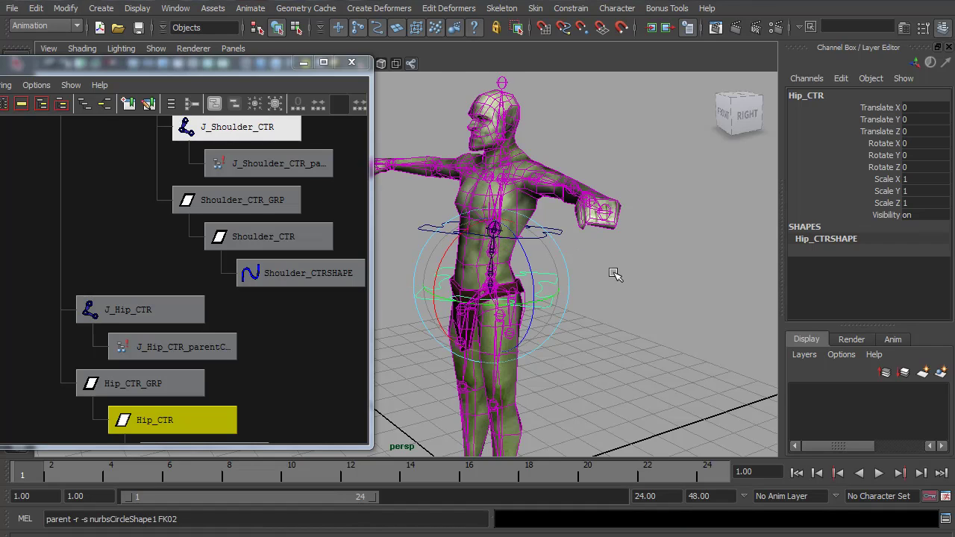
Deselect all and create a default NURBS circle, nurbsCircle1, at the origin.
click(589, 263)
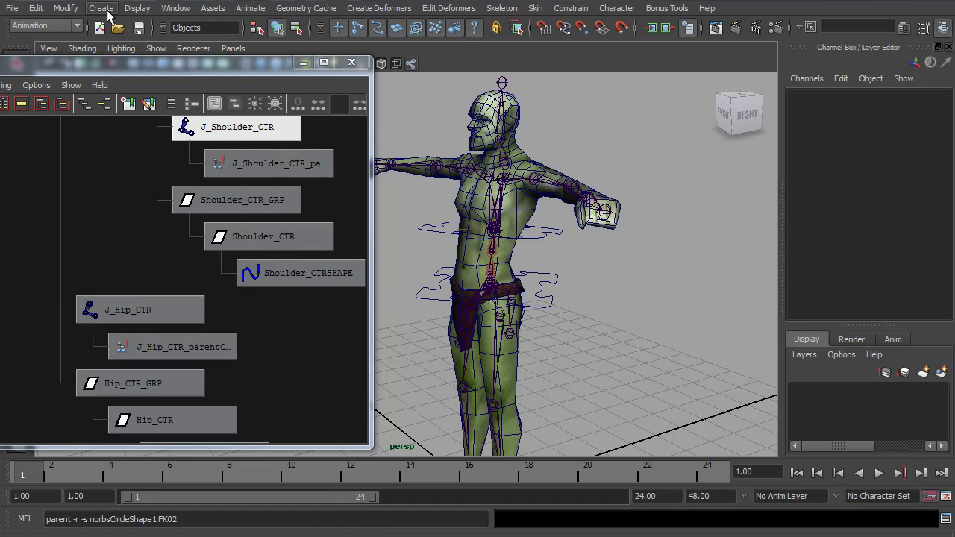
click(104, 10)
mouse_move(119, 34)
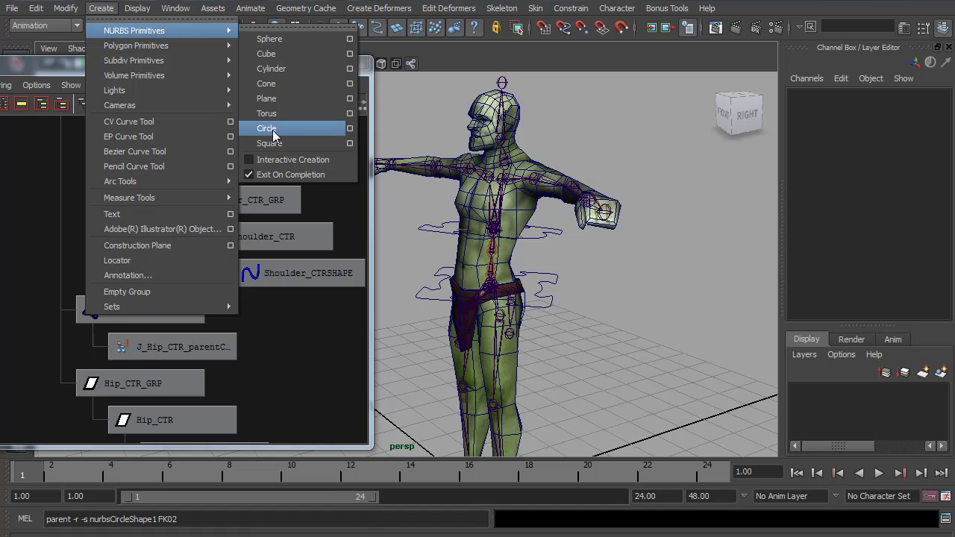
click(267, 128)
alt+right_drag(643, 332, 537, 276)
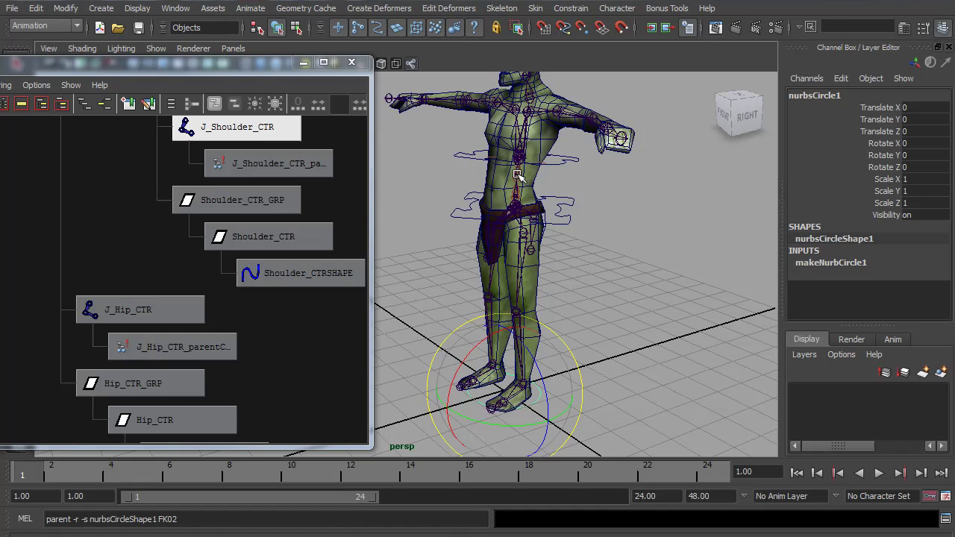
key(a)
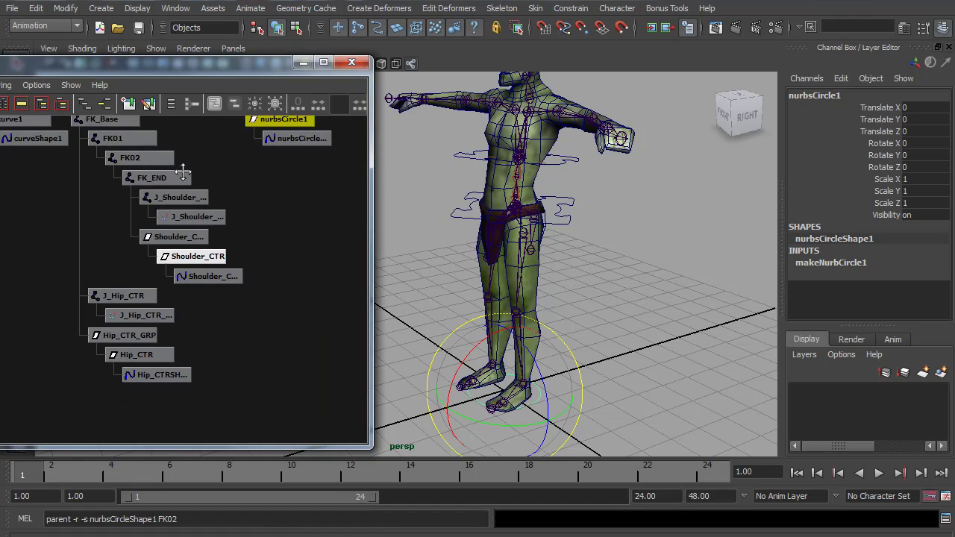
alt+middle_drag(187, 196, 206, 250)
click(138, 212)
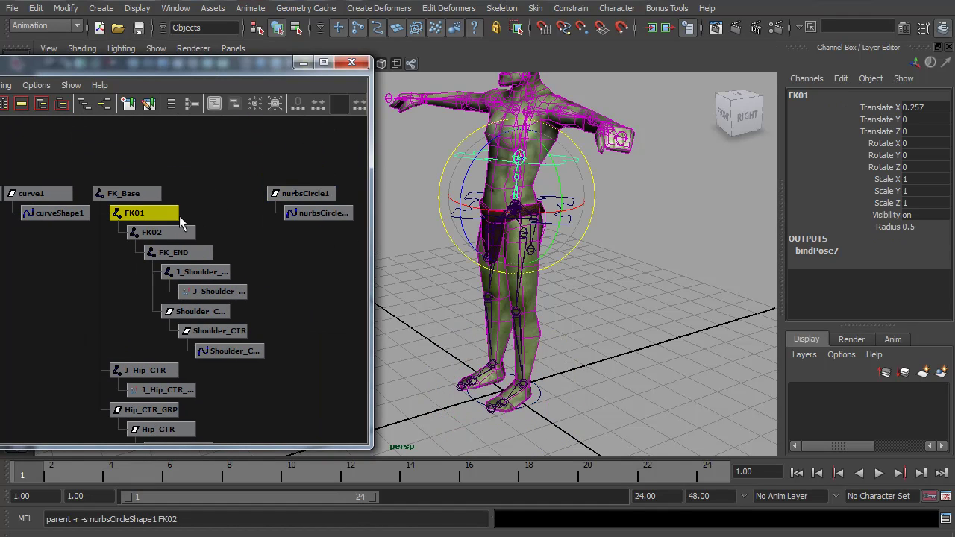
middle_drag(328, 214, 568, 156)
click(568, 157)
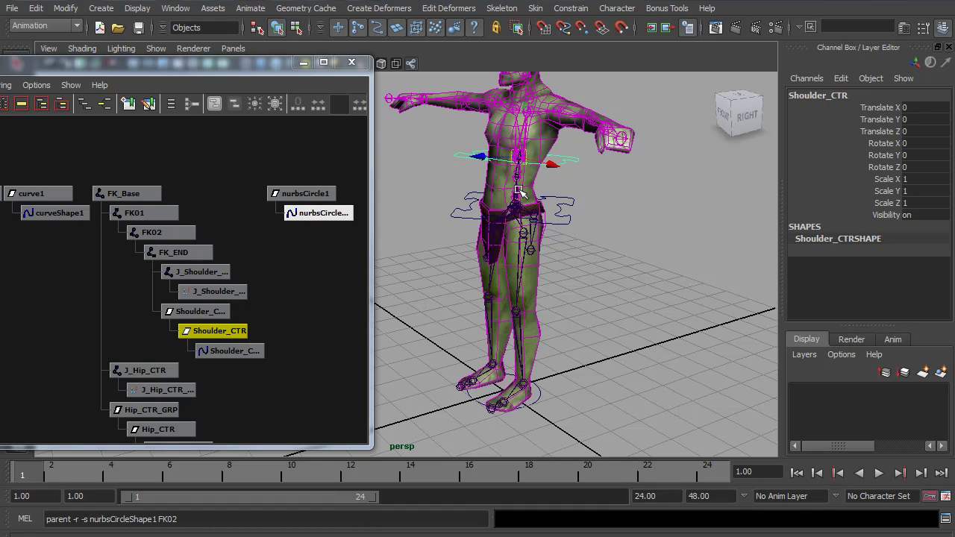
click(146, 215)
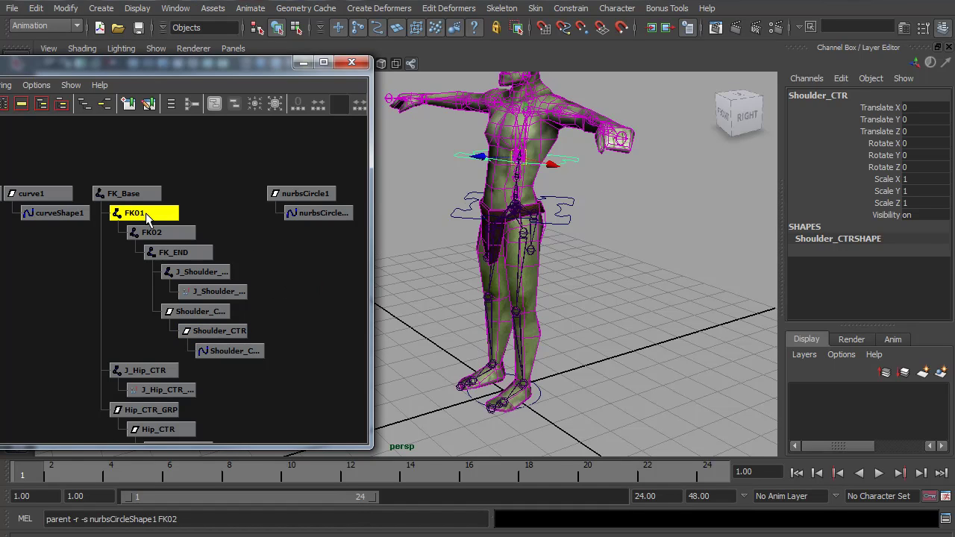
shift+drag(569, 158, 535, 181)
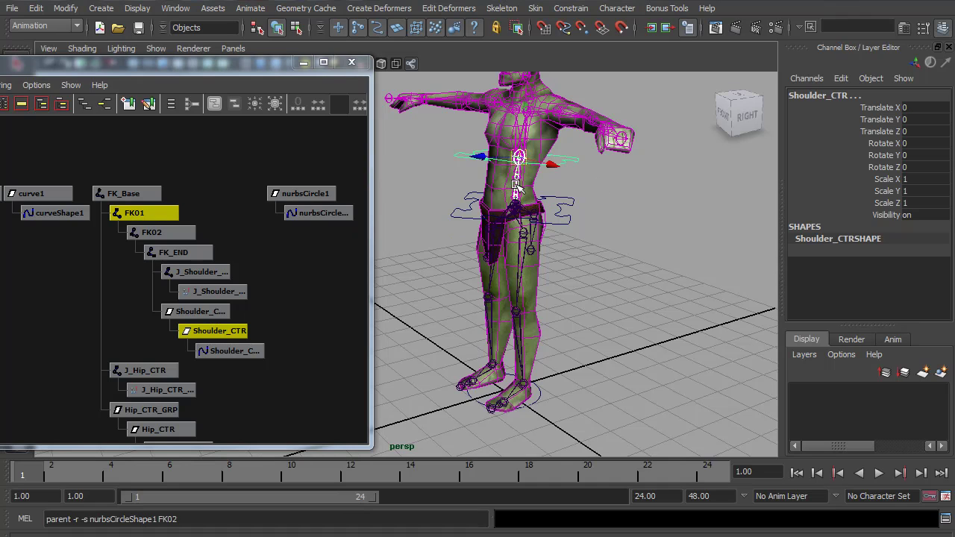
key(e)
mouse_move(483, 118)
mouse_down()
mouse_move(468, 154)
mouse_move(502, 129)
mouse_move(475, 166)
mouse_move(500, 125)
mouse_up()
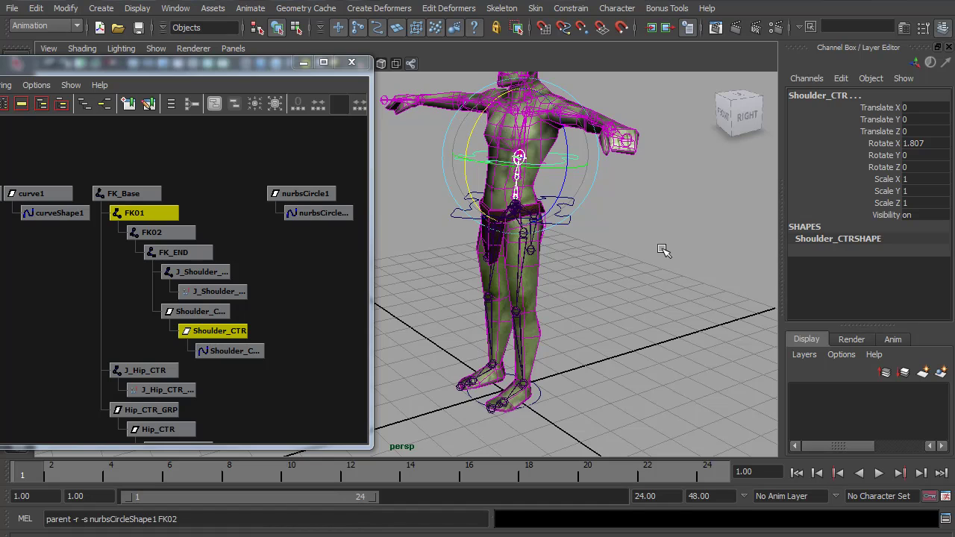
key(ctrl+z)
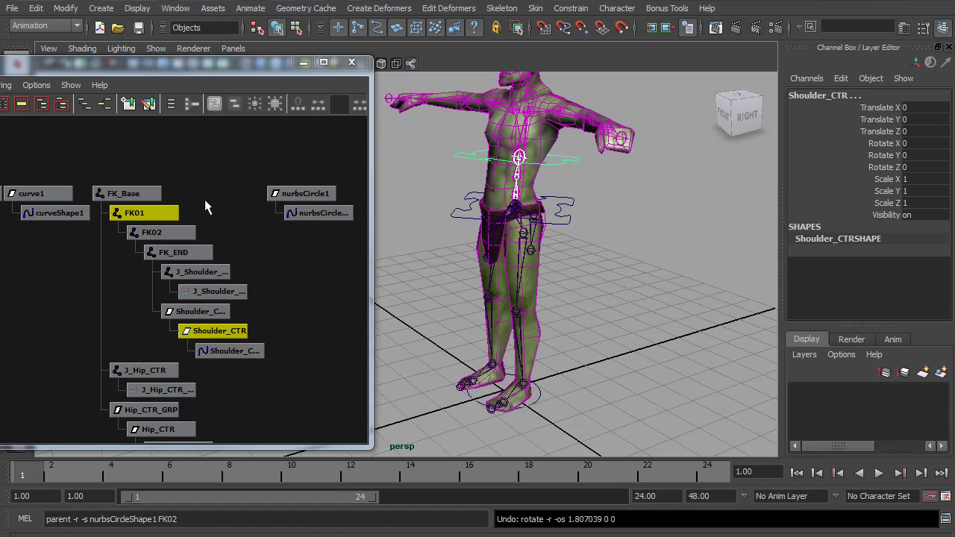
click(157, 213)
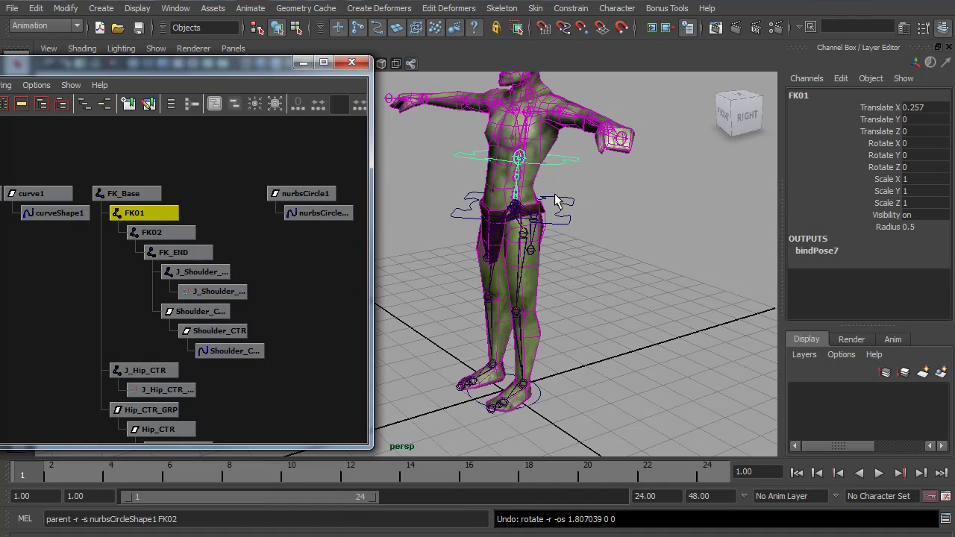
key(w)
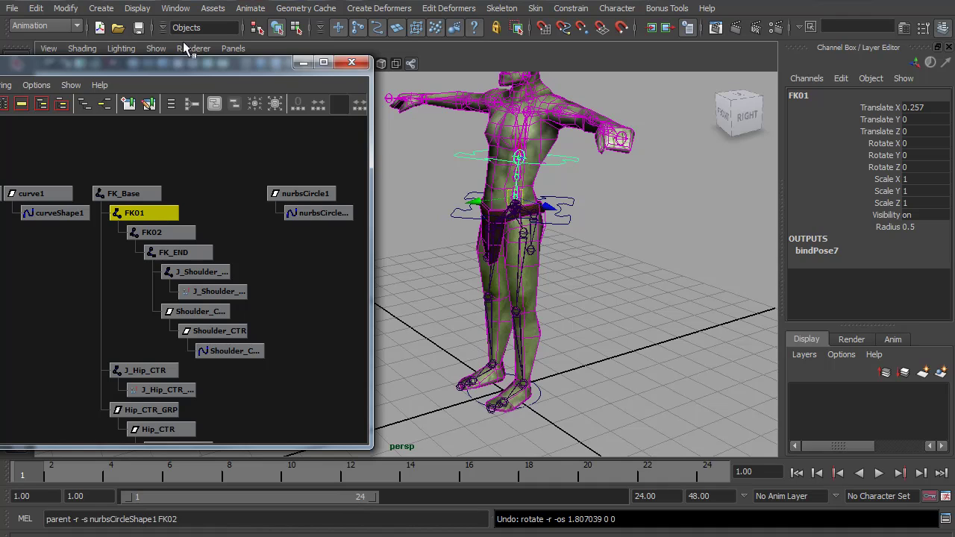
Set Orient Joint options to YZX with a world +Z secondary axis and apply.
click(512, 8)
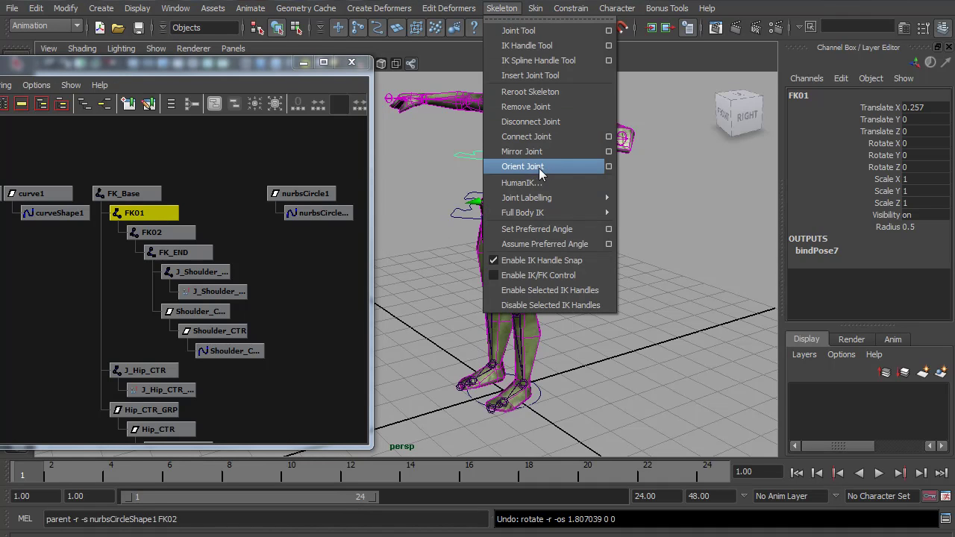
click(609, 166)
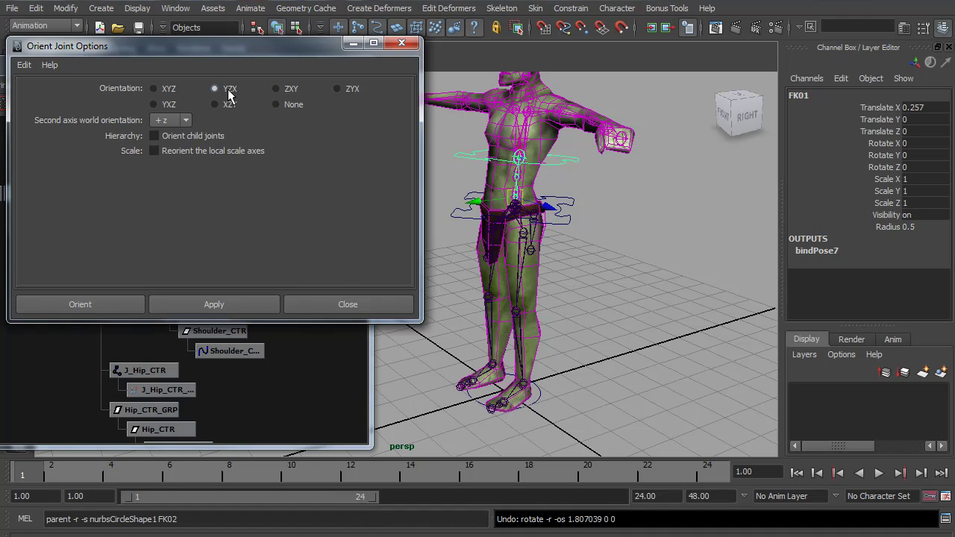
click(219, 306)
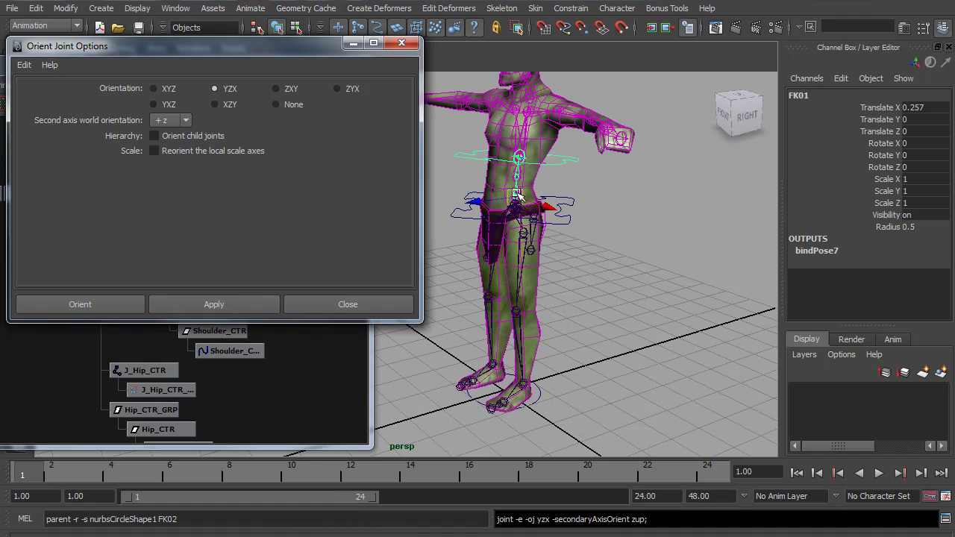
click(565, 160)
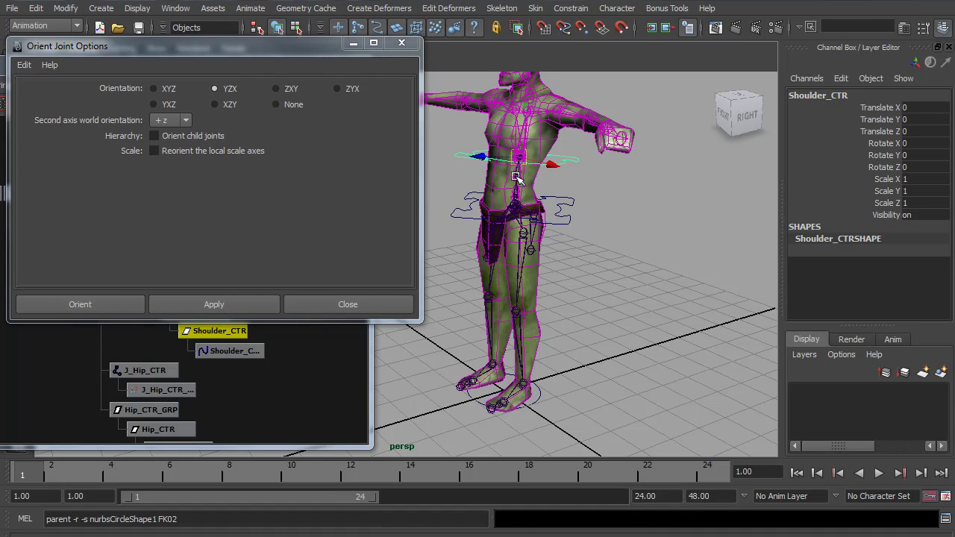
Apply the YZX orientation to FK01 and then its child FK02.
drag(315, 46, 813, 200)
click(149, 212)
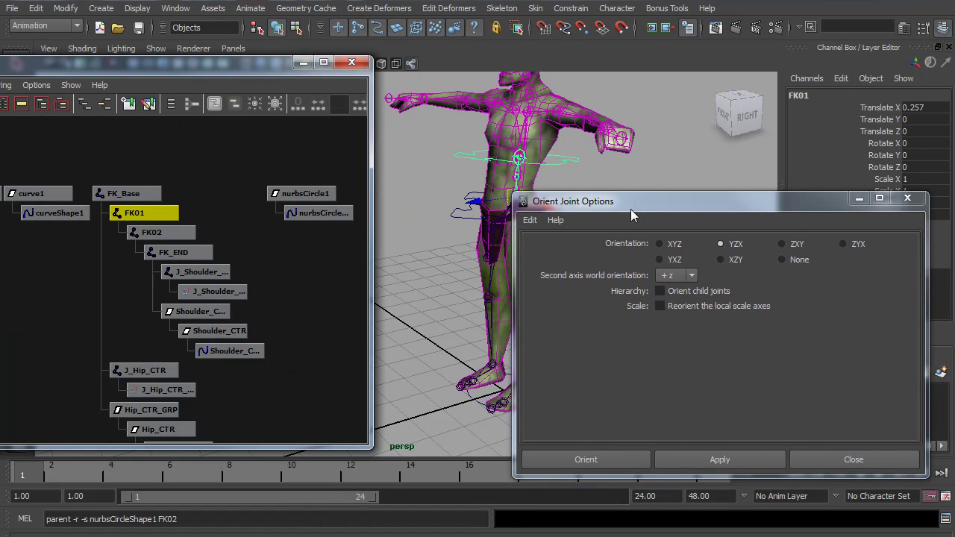
drag(631, 209, 497, 250)
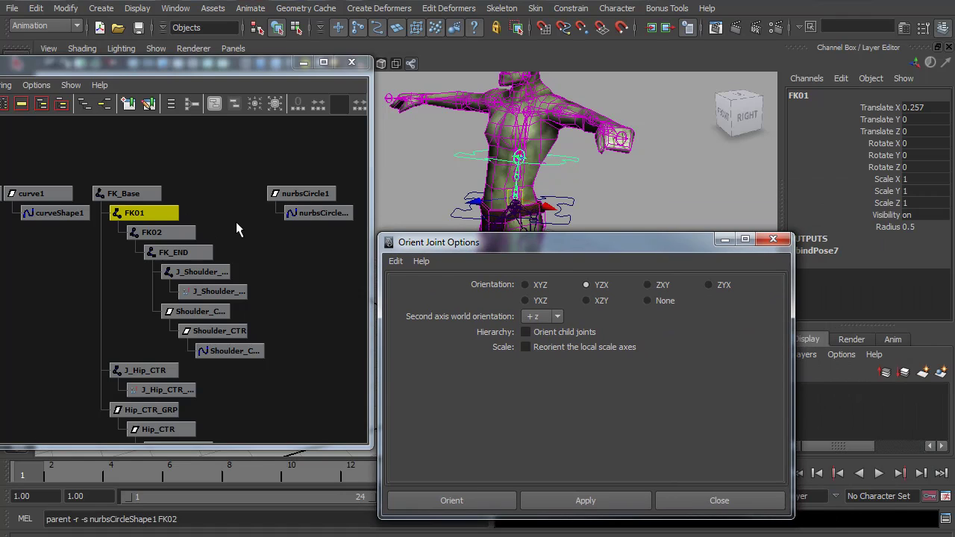
click(589, 504)
key(Down)
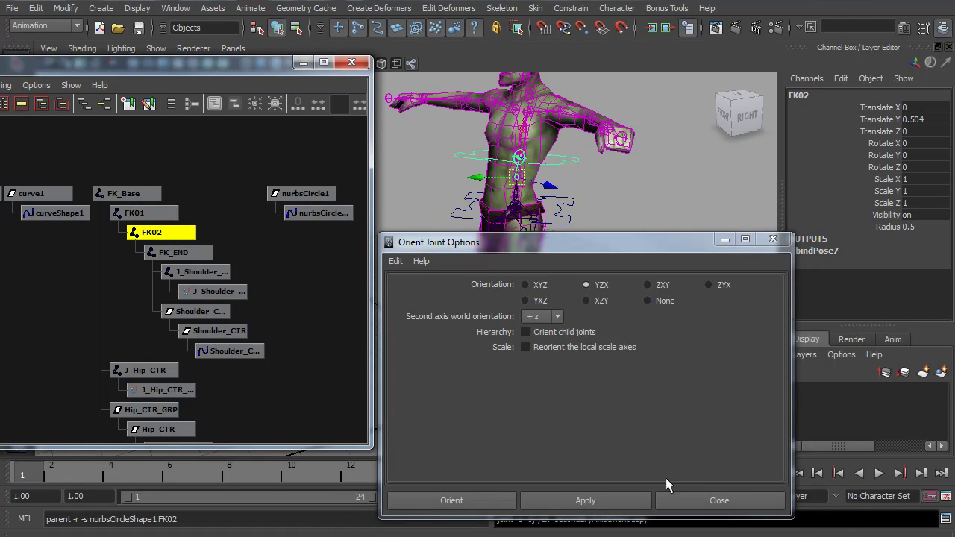
click(584, 506)
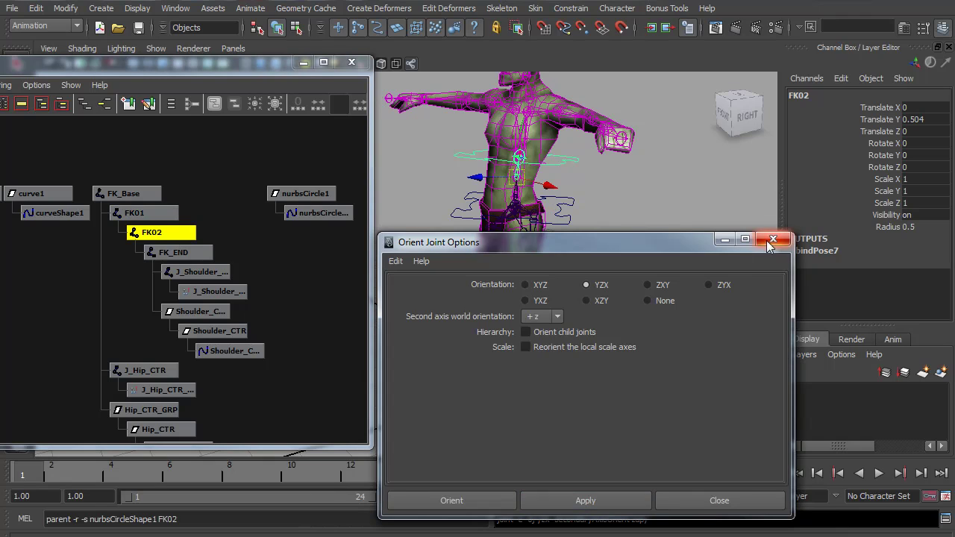
click(772, 243)
click(171, 216)
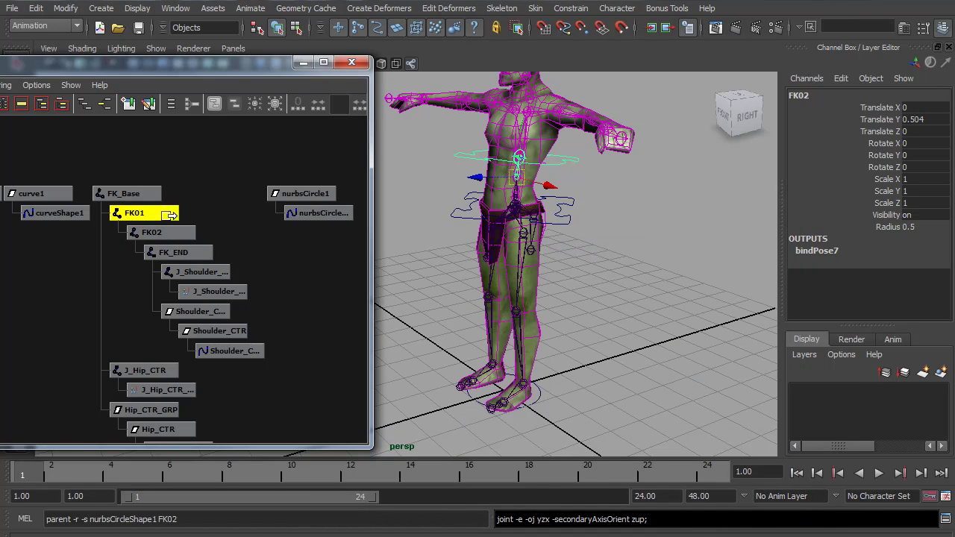
shift+click(172, 232)
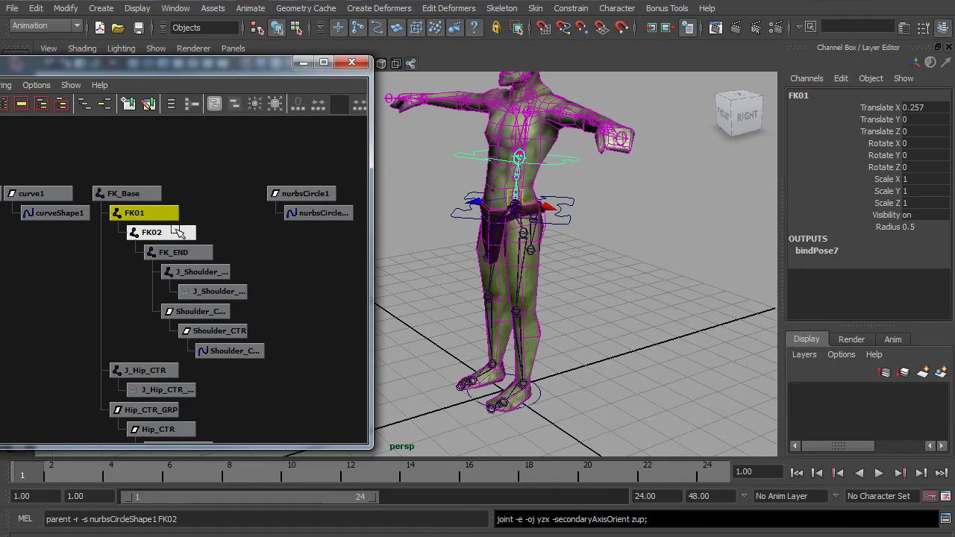
shift+click(571, 155)
key(e)
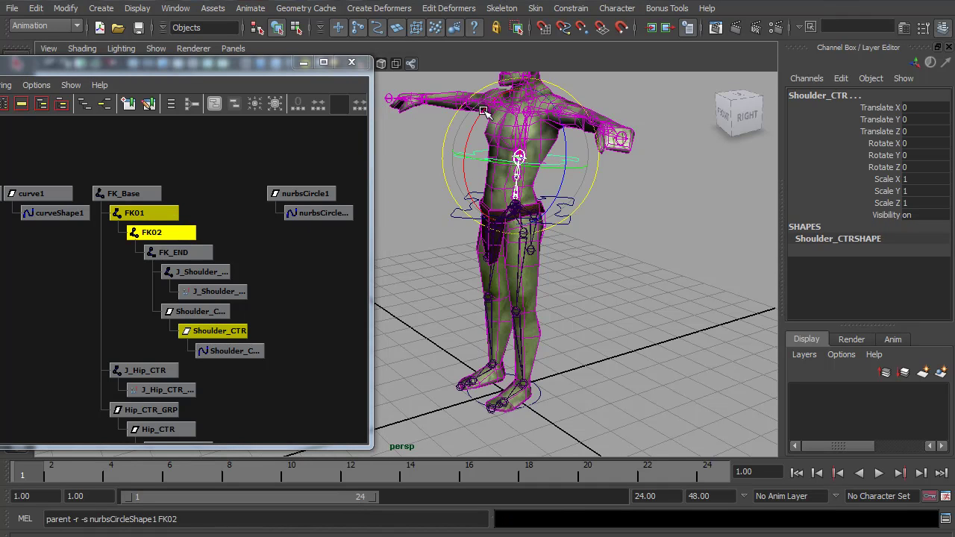
drag(486, 117, 536, 160)
key(ctrl+z)
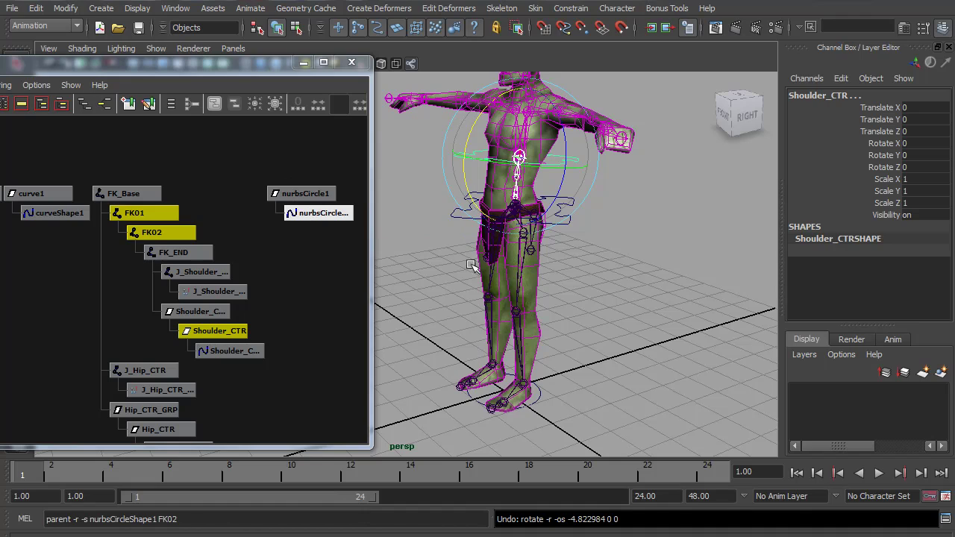
middle_drag(342, 214, 298, 189)
Run 'parent -r -s nurbsCircleShape1 FK02' to put the circle shape under FK02.
click(307, 215)
middle_drag(307, 215, 166, 215)
click(168, 524)
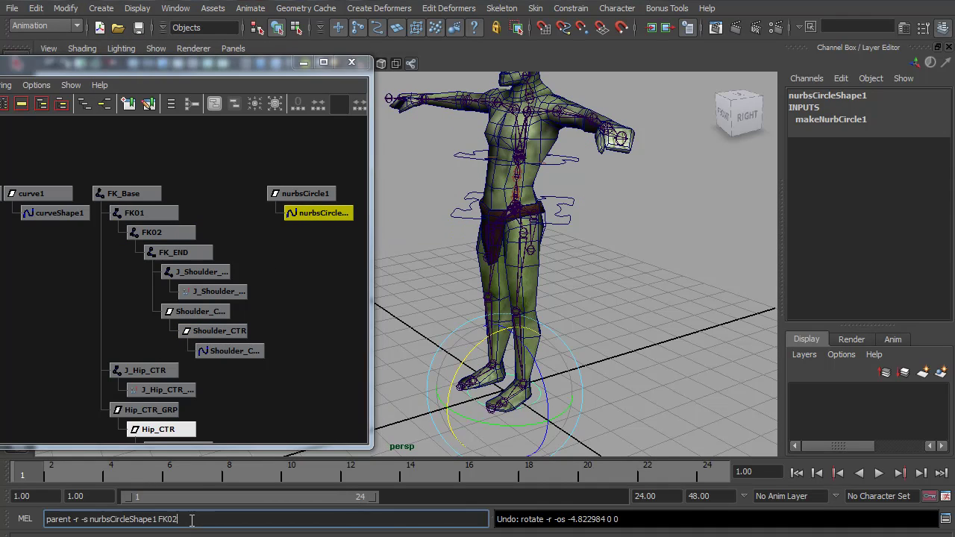
drag(177, 524, 35, 524)
click(60, 523)
triple_click(60, 522)
key(ctrl+c)
click(79, 522)
double_click(113, 523)
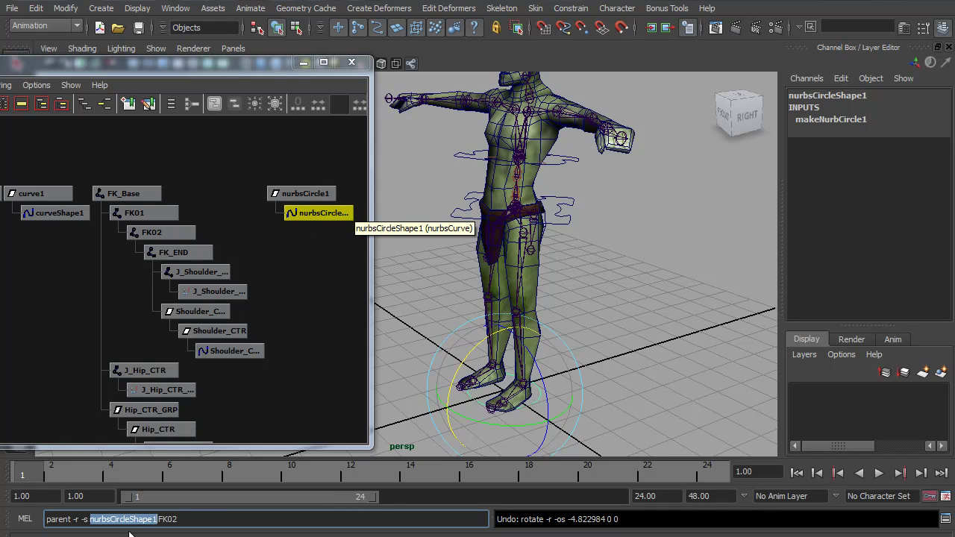
double_click(168, 520)
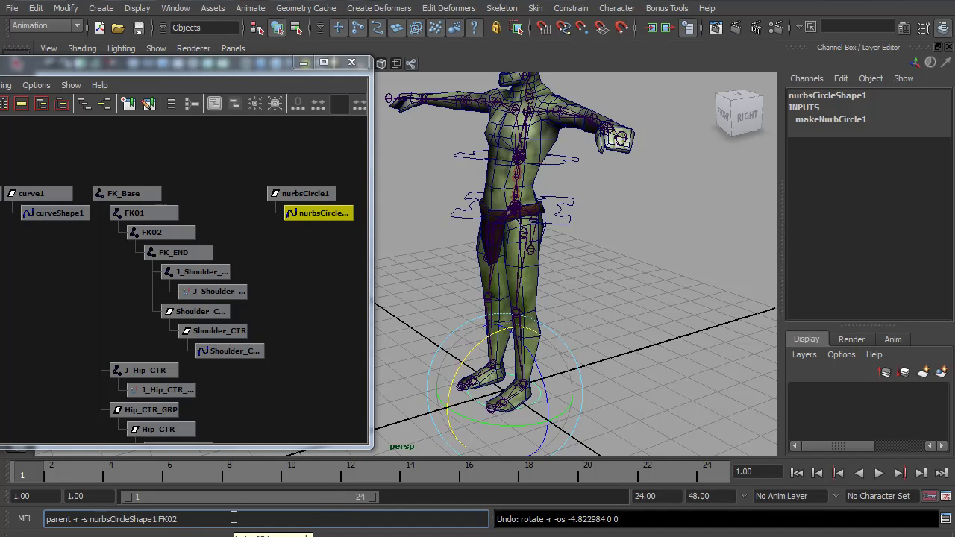
key(Return)
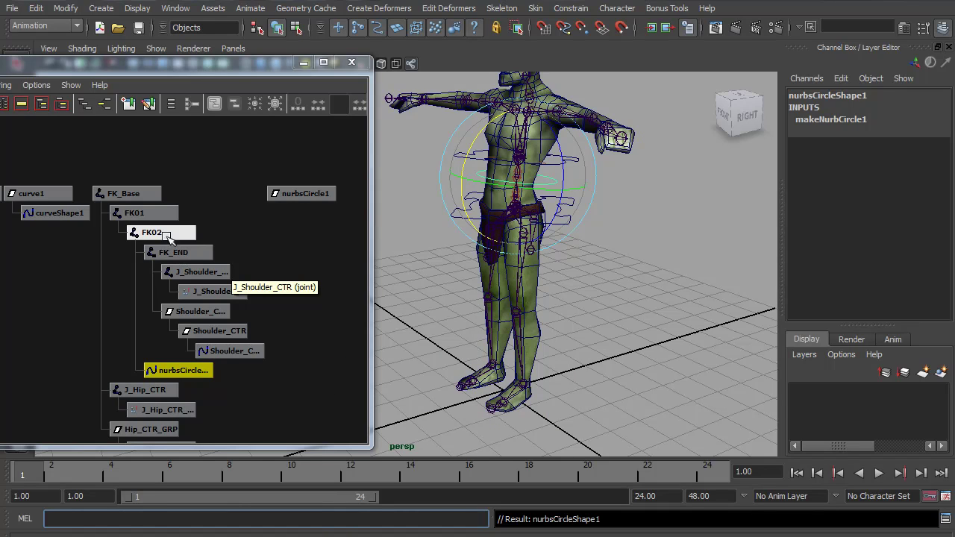
Delete the empty nurbsCircle1 transform.
click(597, 230)
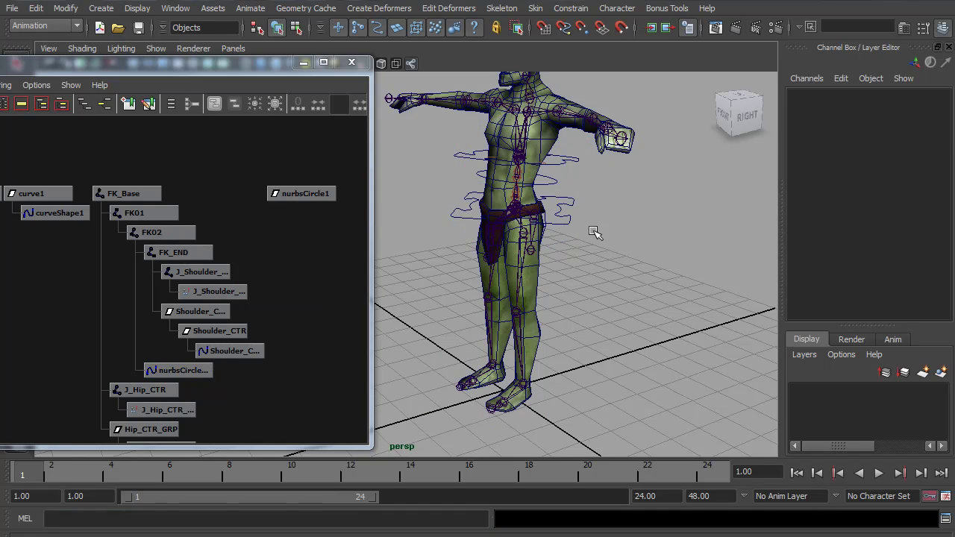
click(556, 185)
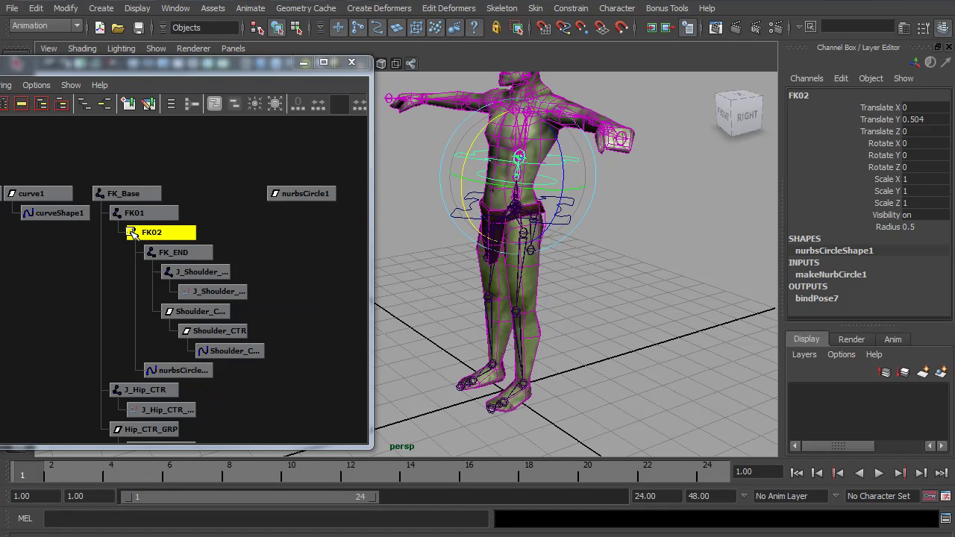
click(293, 188)
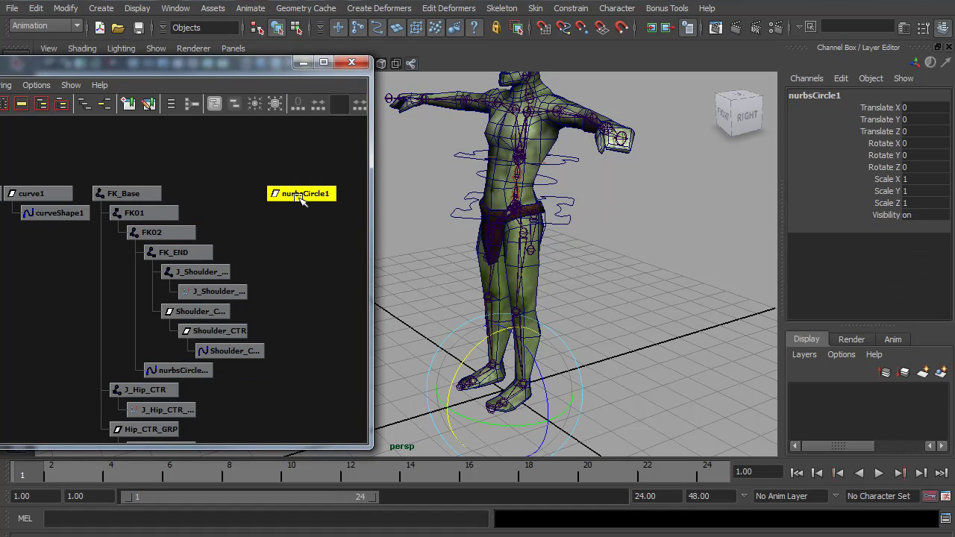
key(Delete)
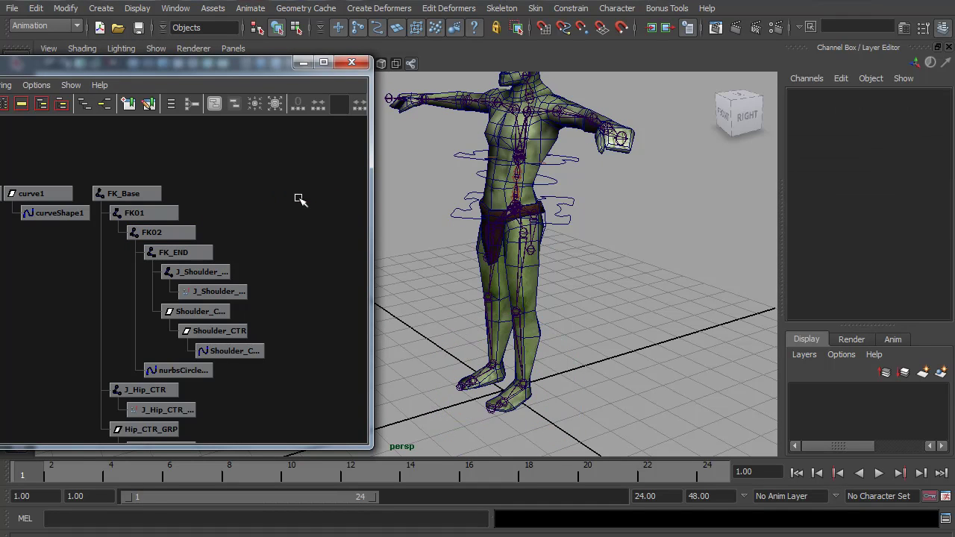
Test-rotate FK02 to twist the upper body, then undo.
click(565, 197)
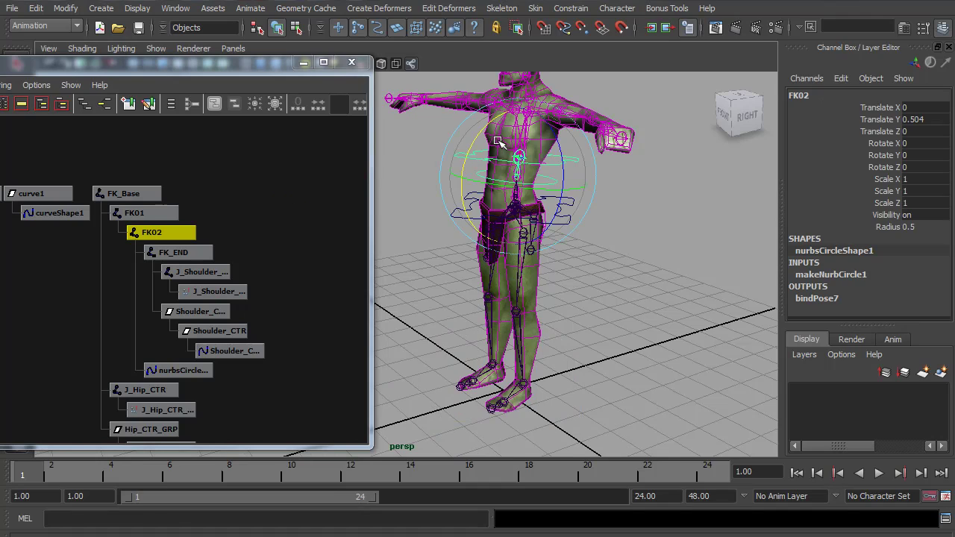
drag(514, 132, 528, 149)
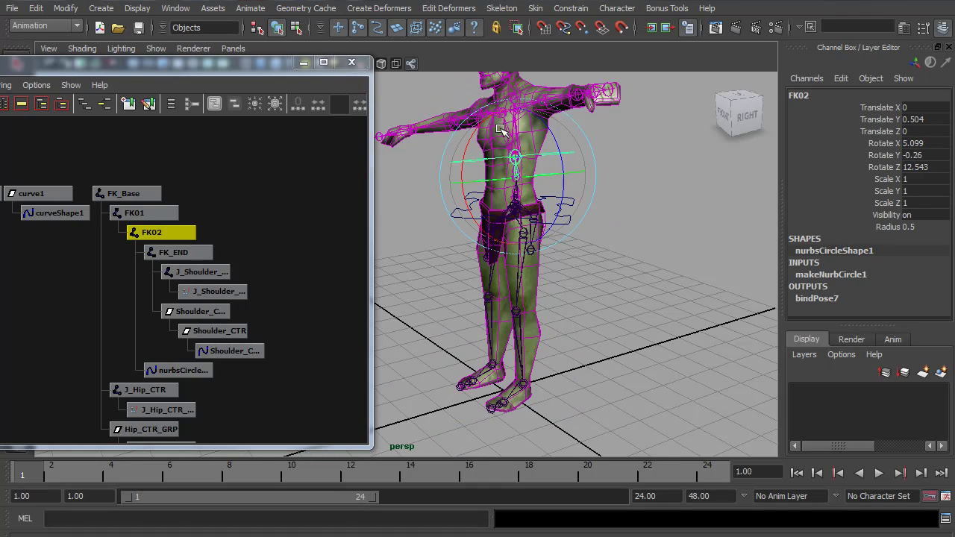
drag(500, 130, 522, 140)
key(ctrl+z)
Create a new NURBS circle at the origin.
click(105, 10)
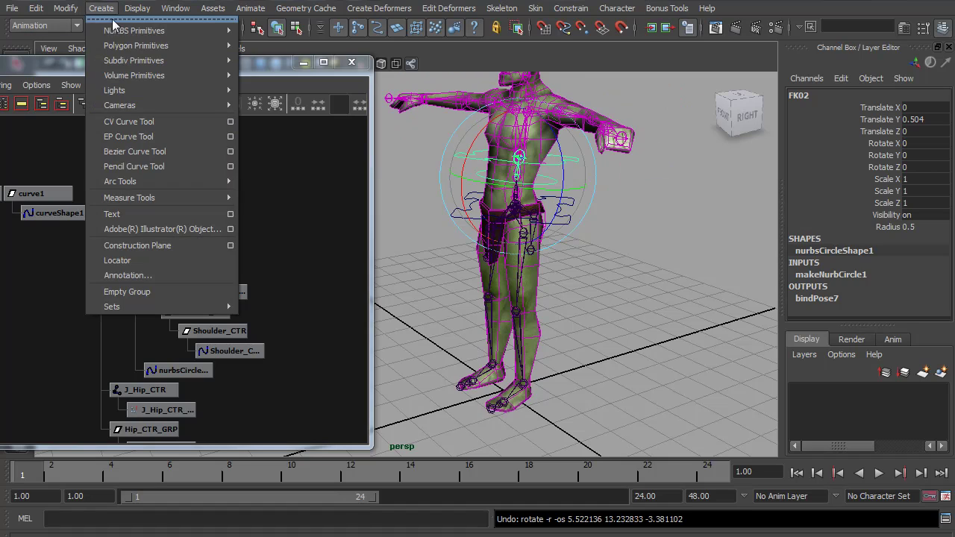
mouse_move(142, 30)
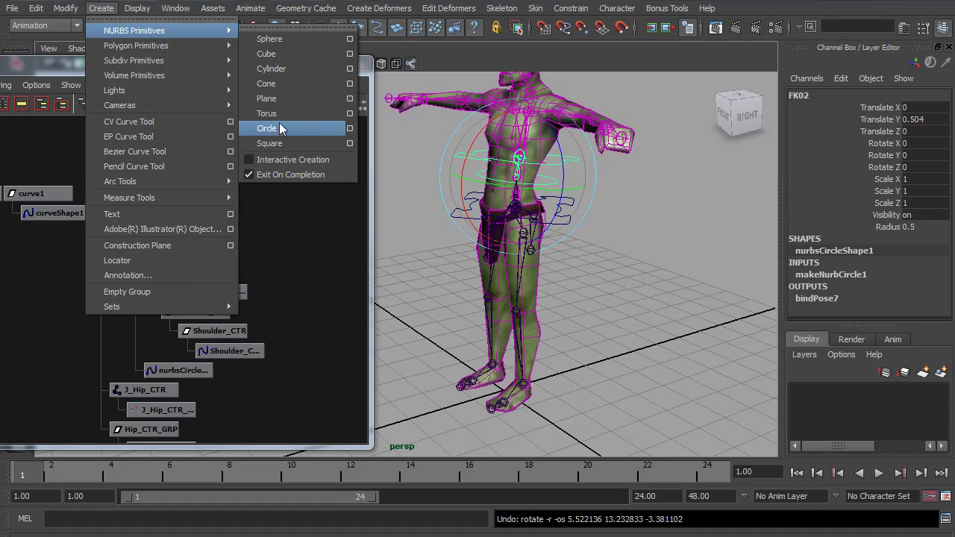
click(277, 129)
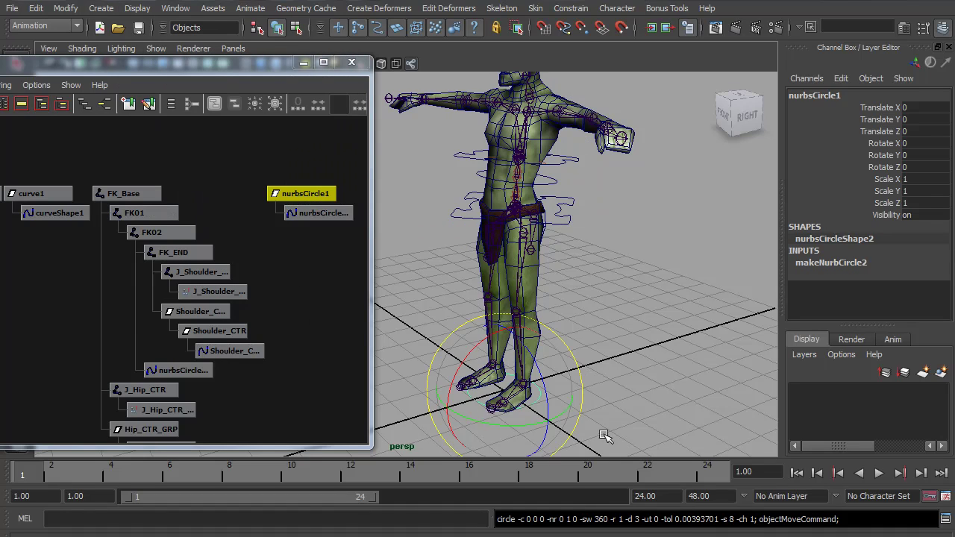
Run 'parent -r -s nurbsCircleShape2 FK01' to attach the new circle shape to FK01.
click(255, 518)
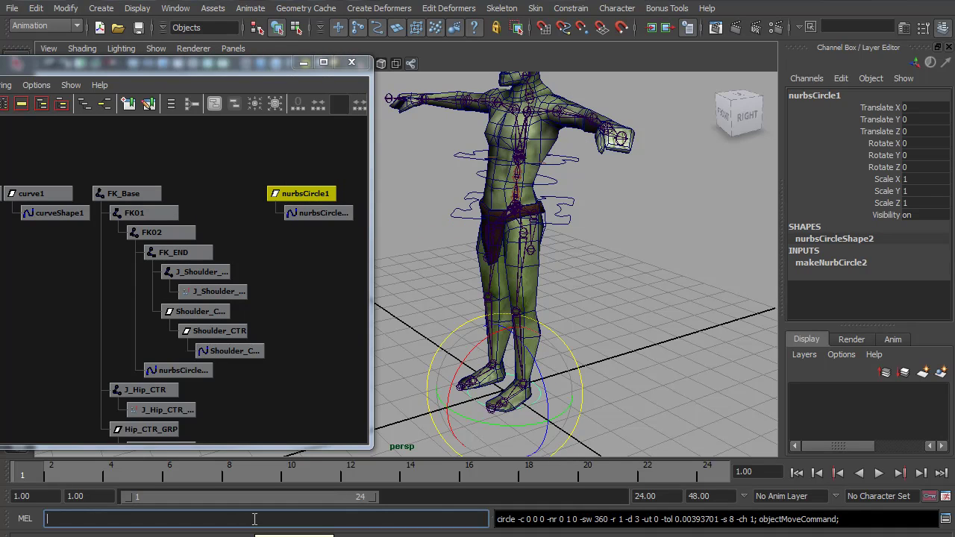
key(ctrl+v)
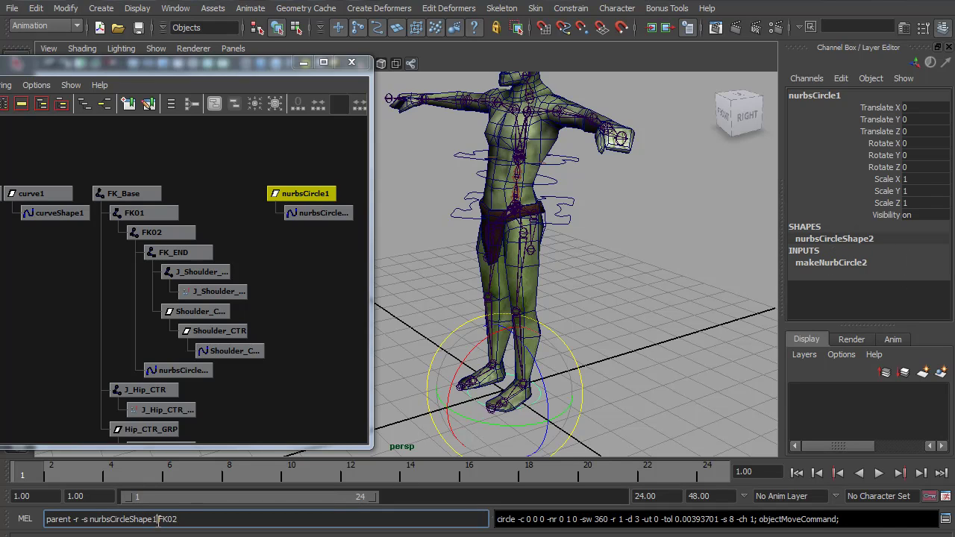
key(BackSpace)
key(Return)
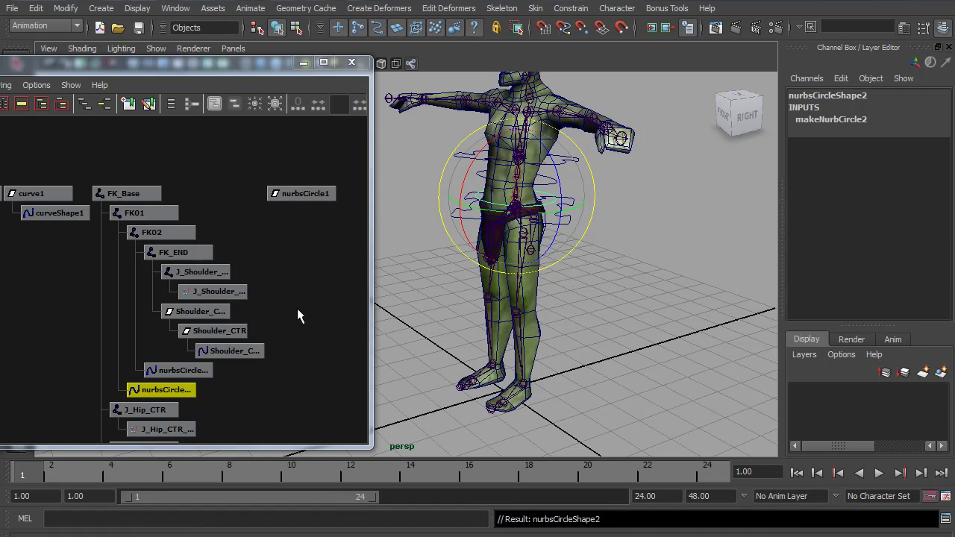
click(314, 194)
click(314, 215)
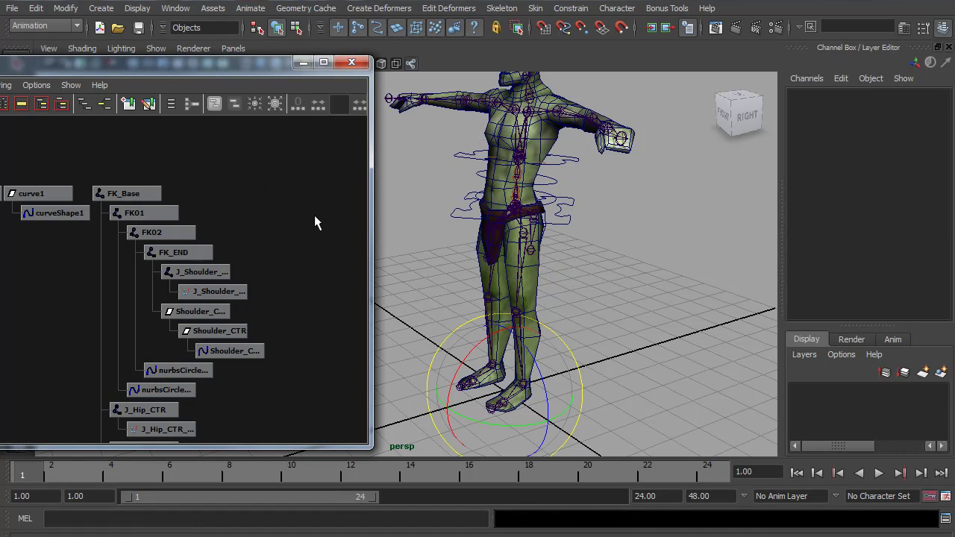
Rotate FK01, FK02 and Shoulder_CTR together to test the bend, then undo.
click(556, 200)
key(q)
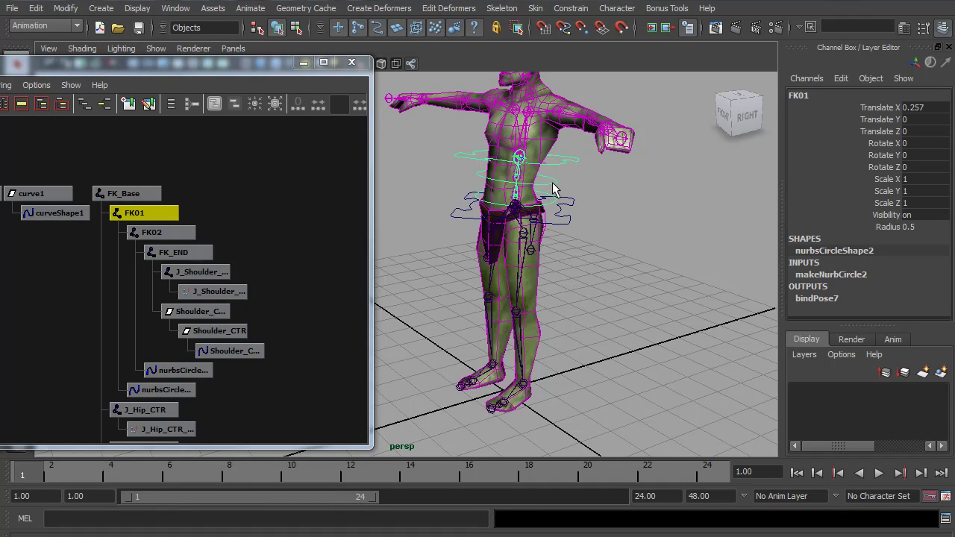
shift+click(554, 194)
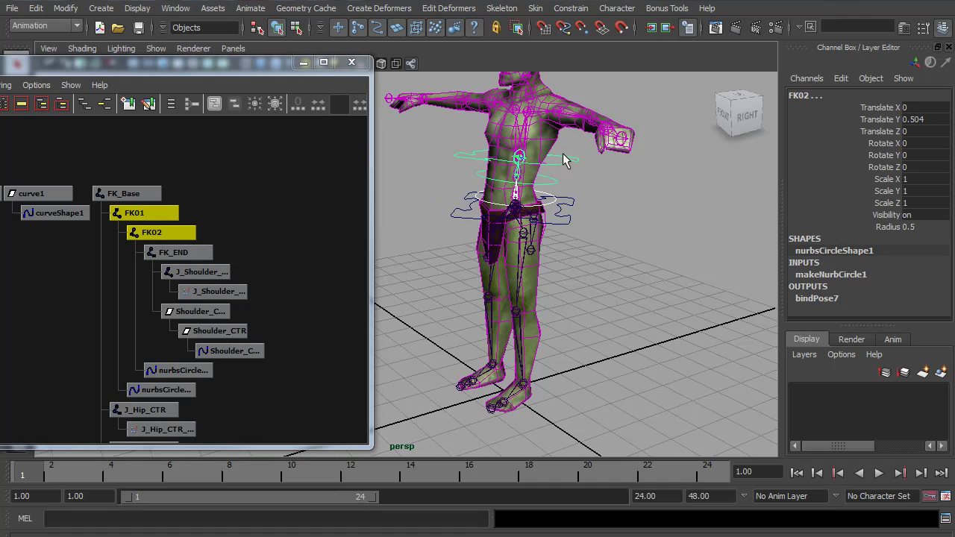
shift+click(565, 180)
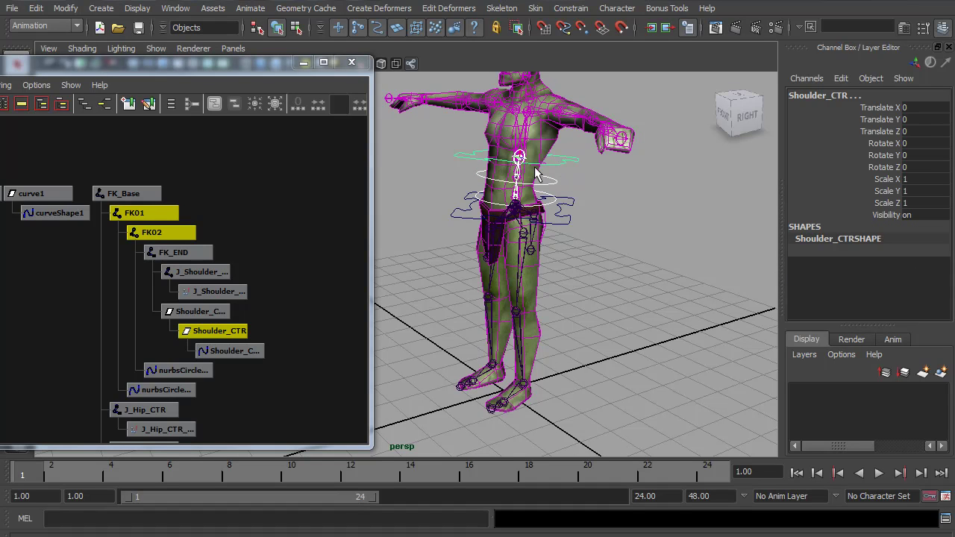
key(e)
mouse_move(528, 112)
mouse_down()
mouse_move(524, 127)
mouse_move(535, 105)
mouse_move(526, 133)
mouse_move(538, 107)
mouse_move(526, 134)
mouse_move(536, 110)
mouse_move(537, 119)
mouse_up()
key(ctrl+z)
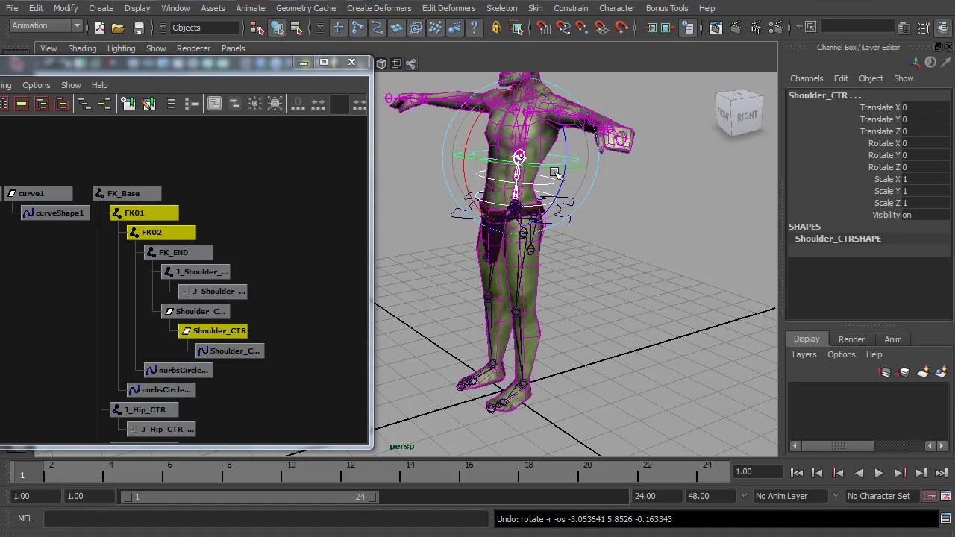
Test Shoulder_CTR alone, leaving Rotate Y at -8.861, then select the spine ikHandle1.
click(592, 206)
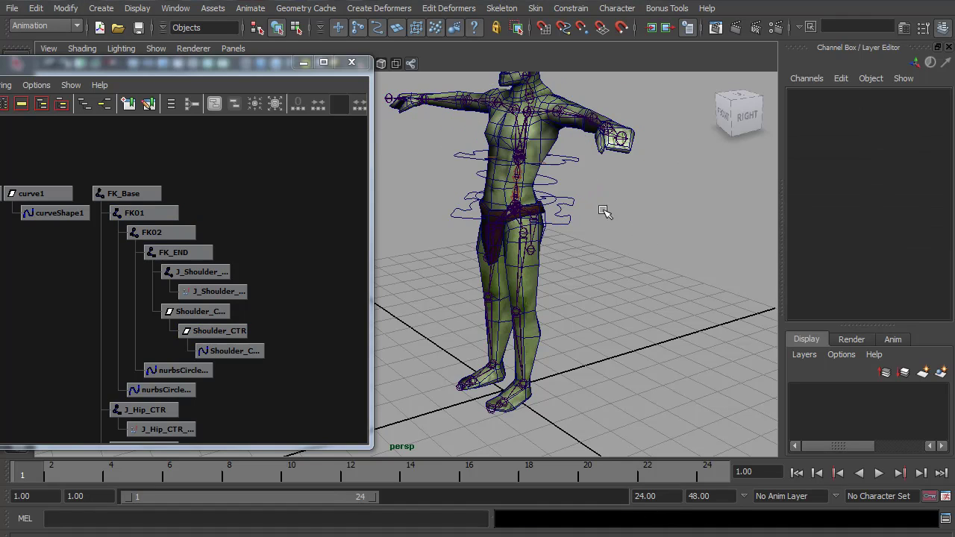
drag(592, 207, 551, 176)
key(ctrl+z)
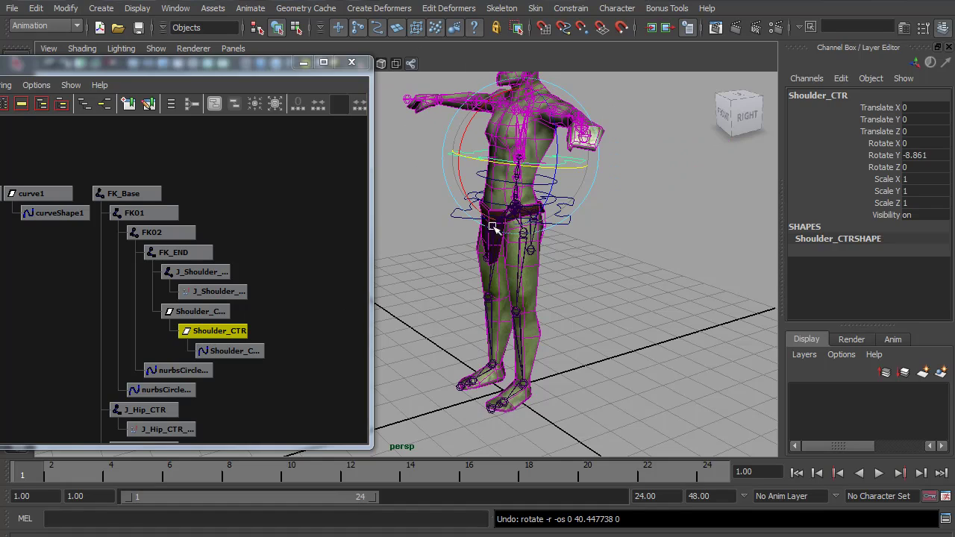
scroll(606, 273, up, 5)
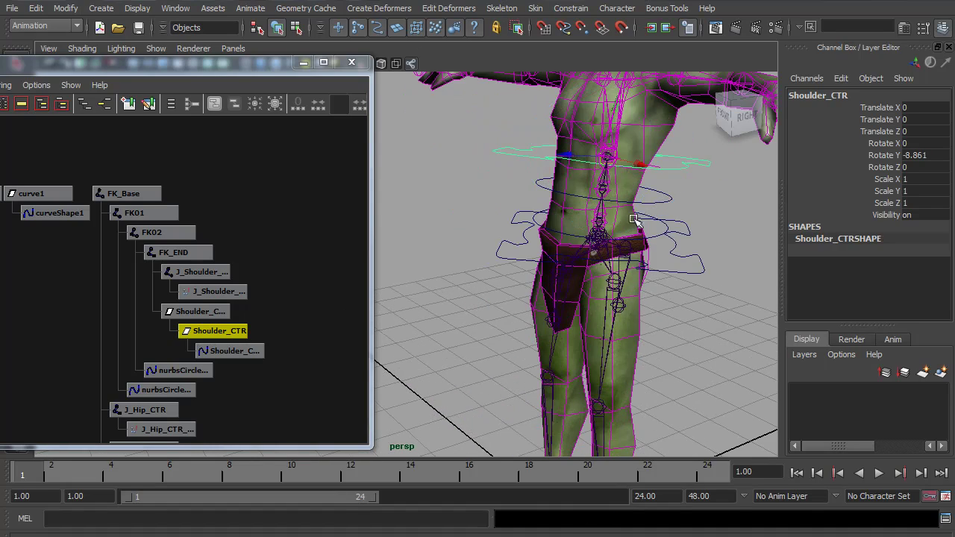
scroll(574, 239, down, 5)
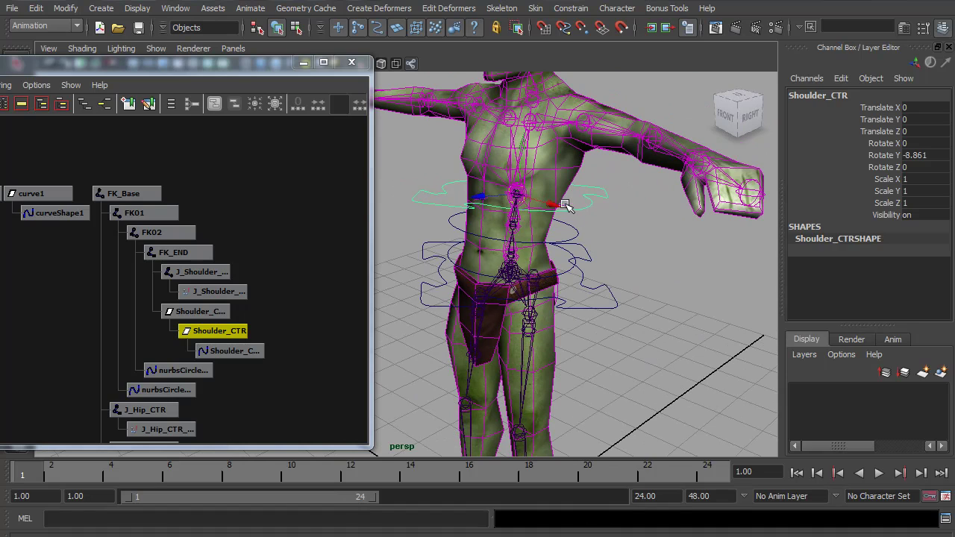
click(567, 206)
Open ikHandle1's attributes in a separate Attribute Editor window.
key(ctrl+a)
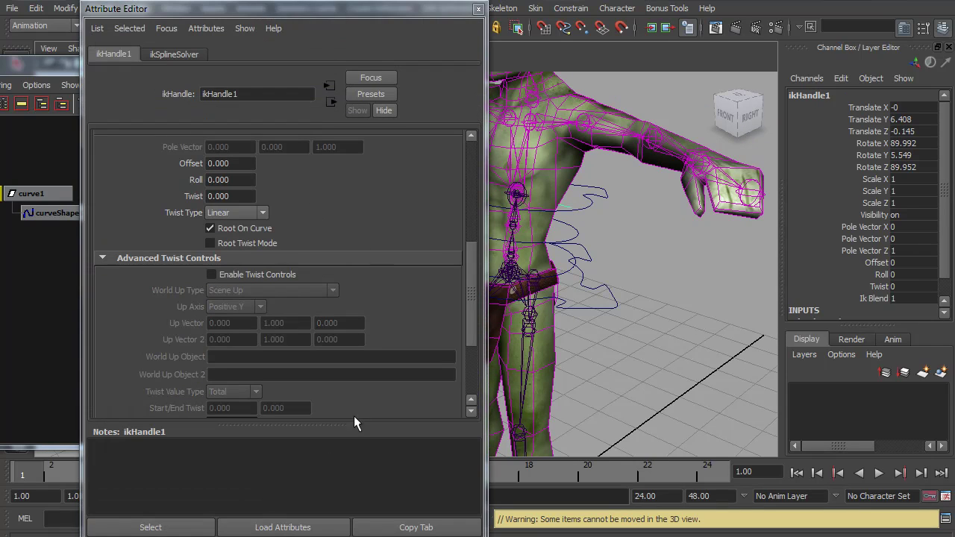
click(416, 528)
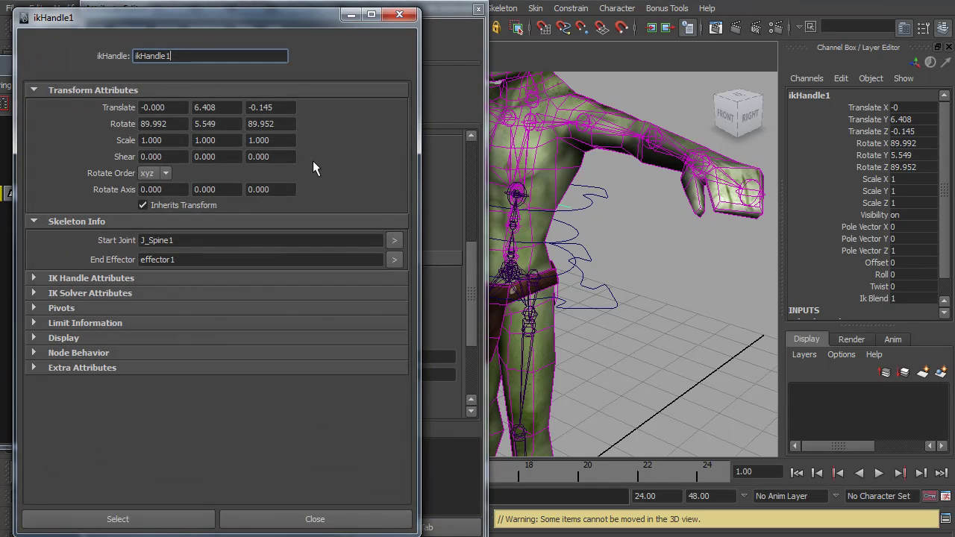
click(478, 9)
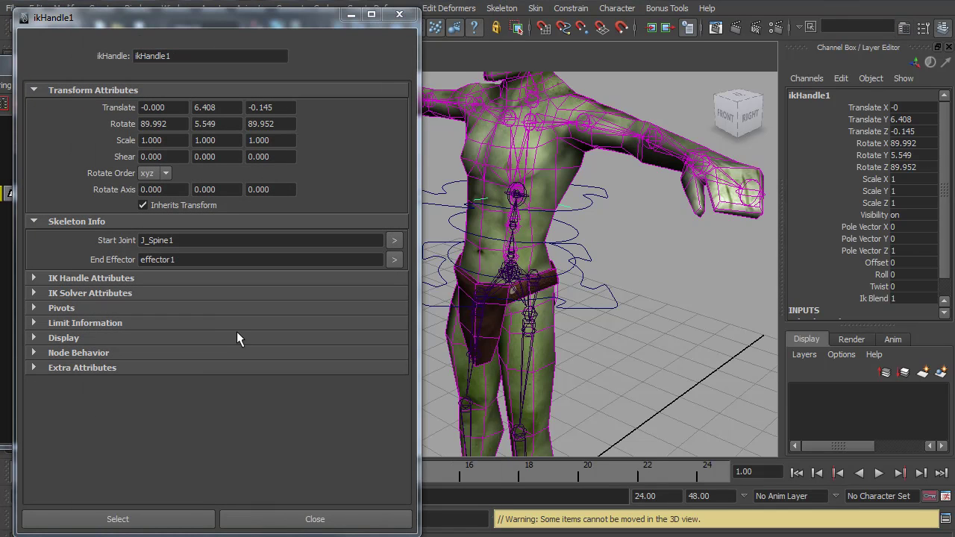
Check Enable Twist Controls and set World Up Type to Object Rotation Up (Start/End).
click(32, 293)
scroll(104, 295, down, 2)
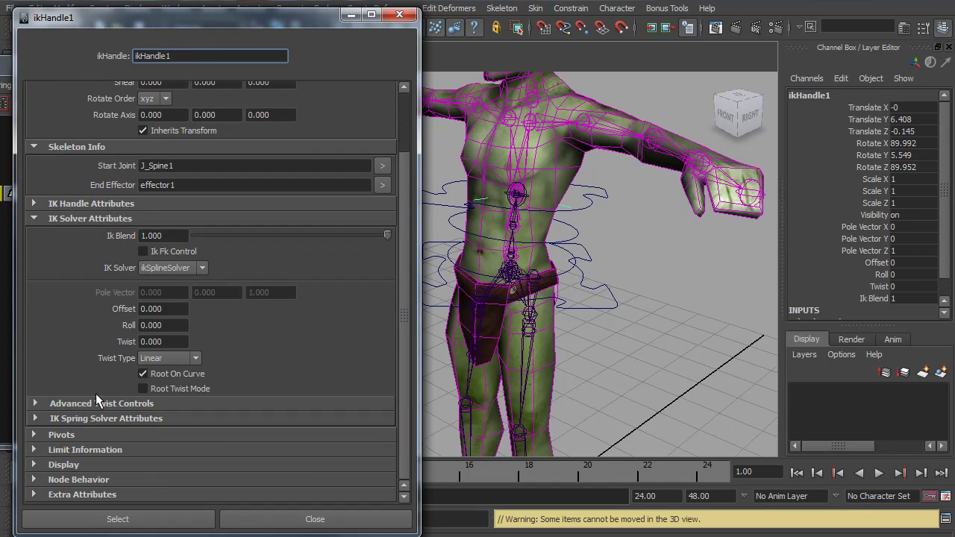
click(33, 402)
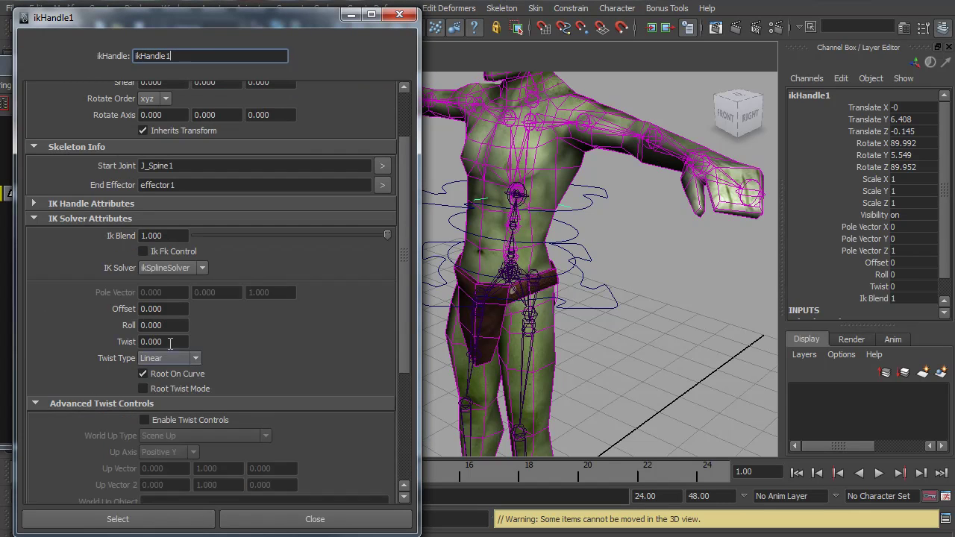
scroll(182, 312, down, 5)
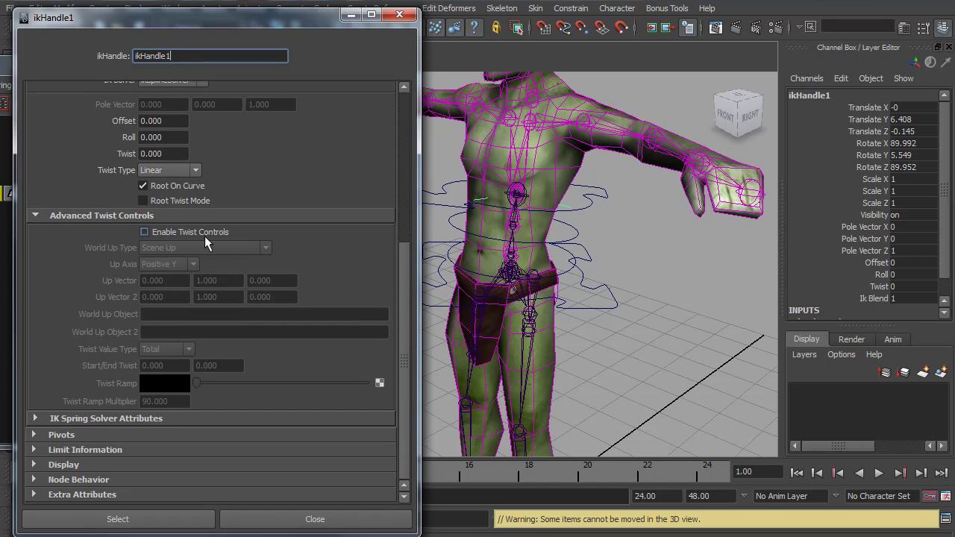
click(202, 232)
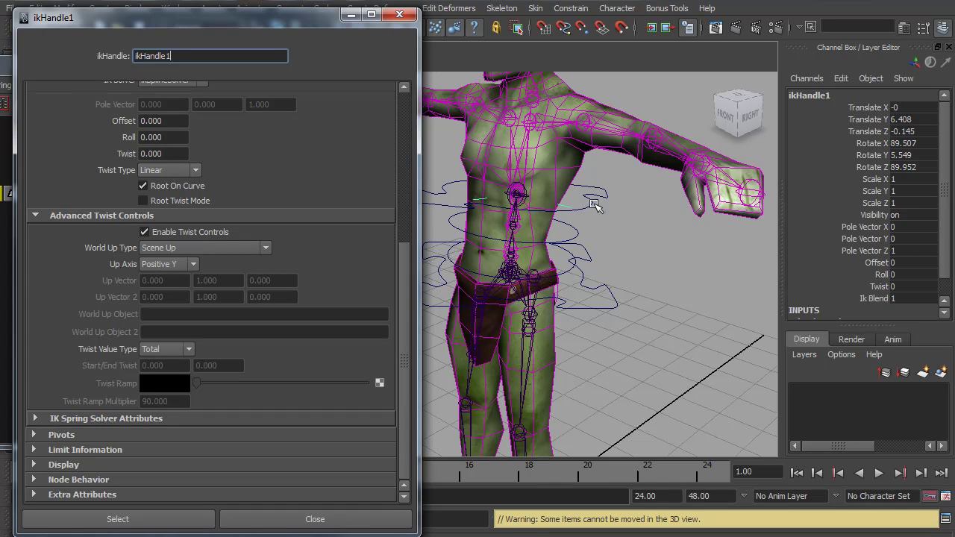
click(265, 247)
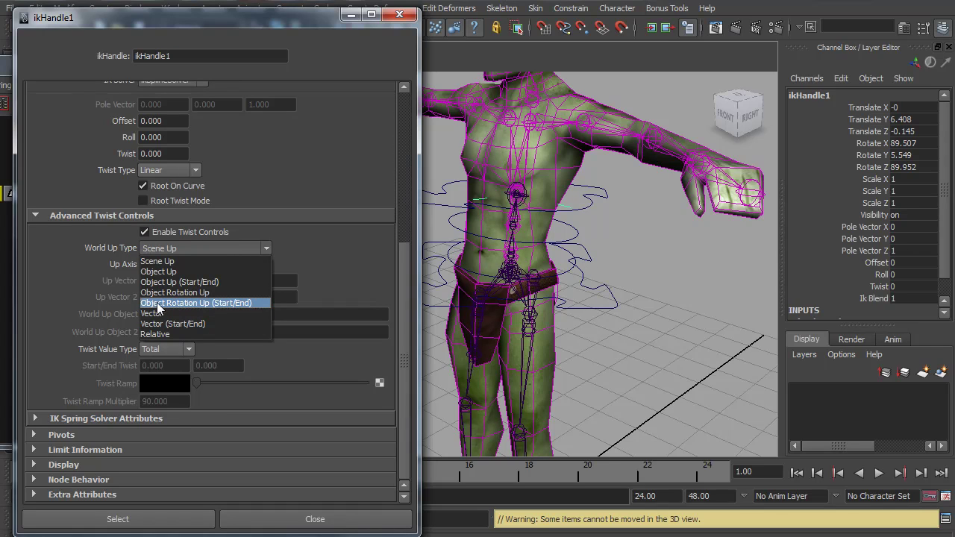
click(223, 304)
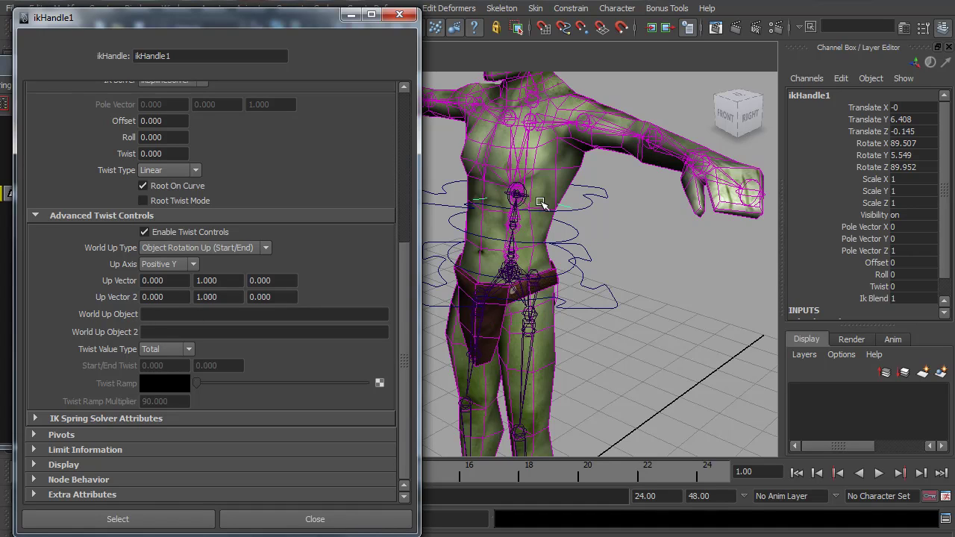
Set ikHandle1's World Up Object to Hip_CTR and World Up Object 2 to Shoulder_CTR.
click(594, 298)
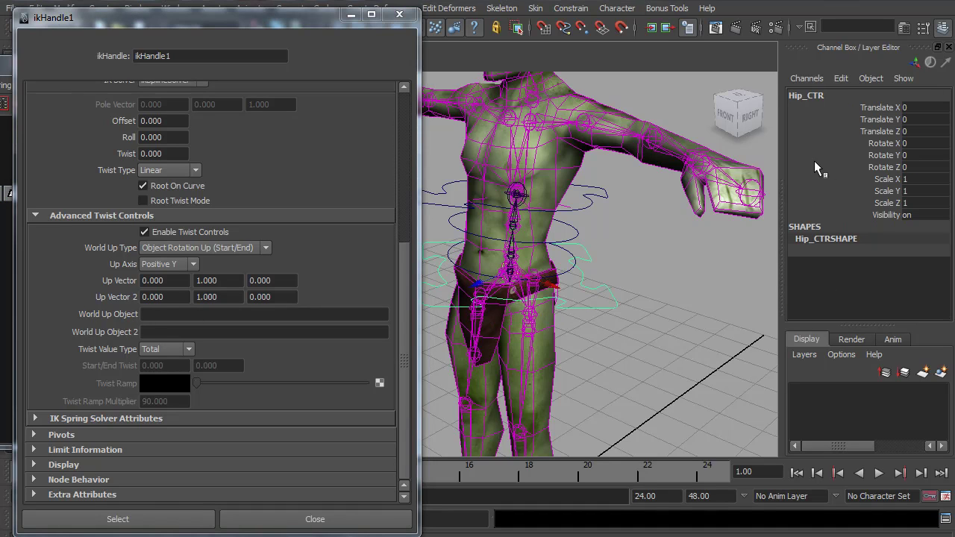
double_click(819, 94)
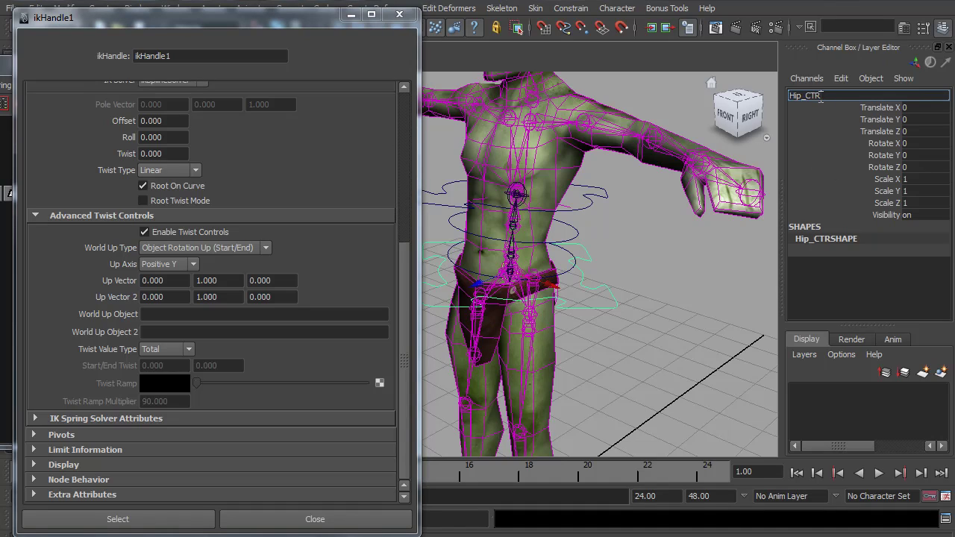
click(178, 314)
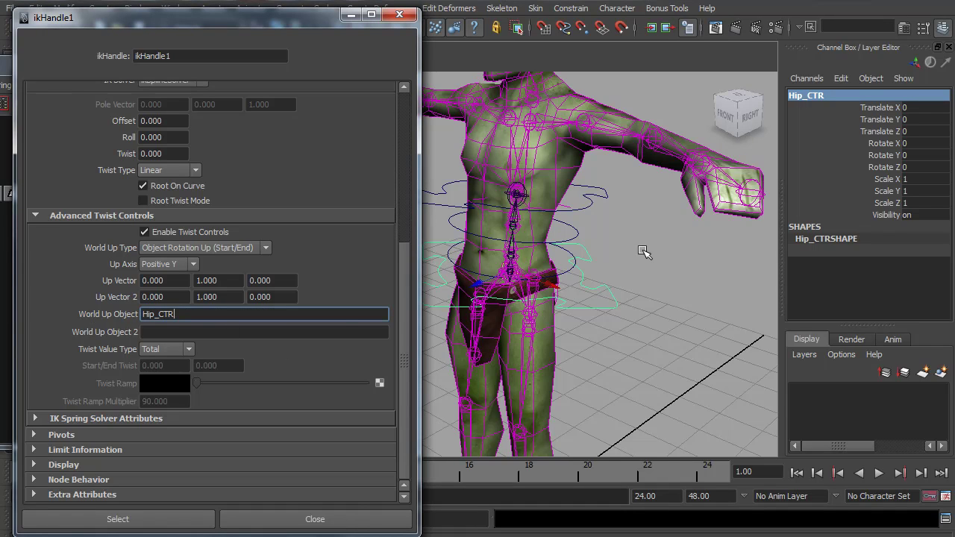
click(590, 192)
double_click(818, 95)
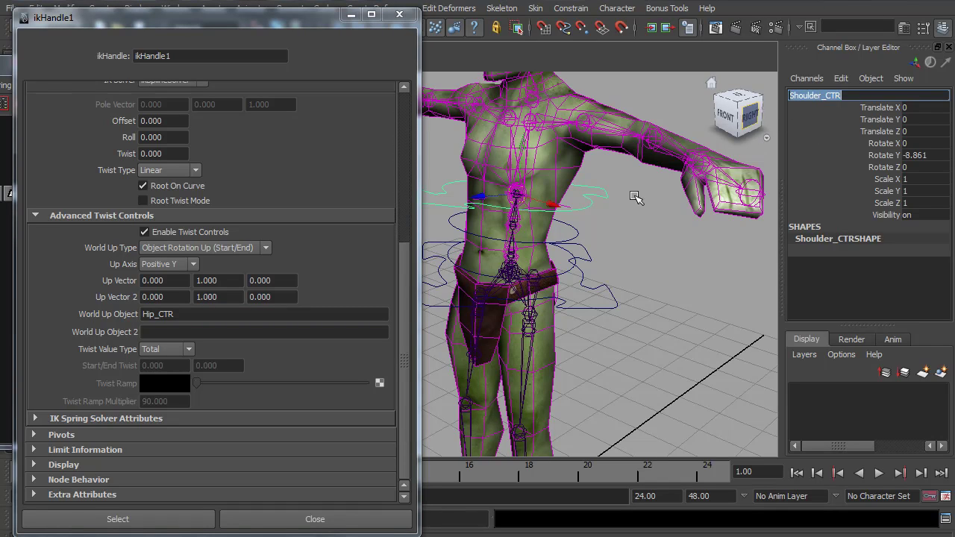
click(241, 332)
key(ctrl+v)
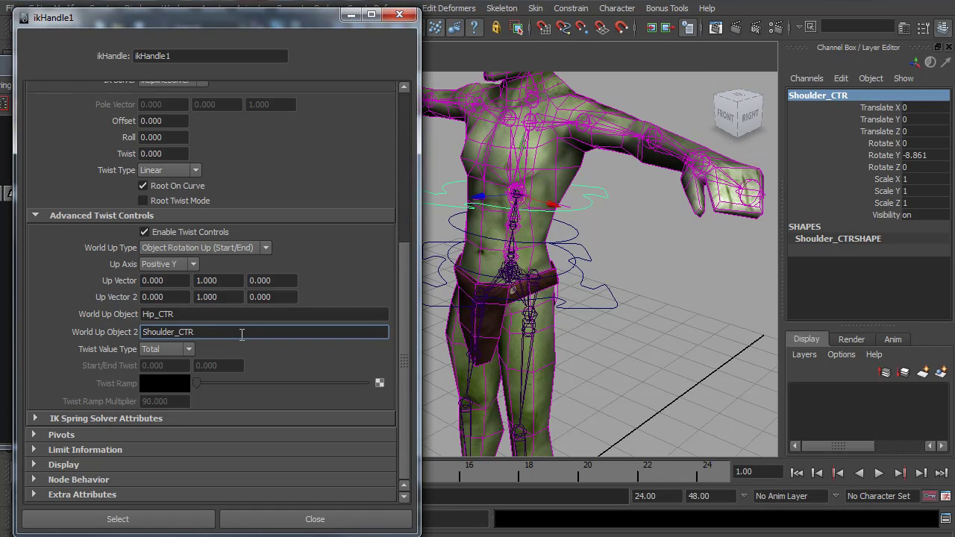
key(Tab)
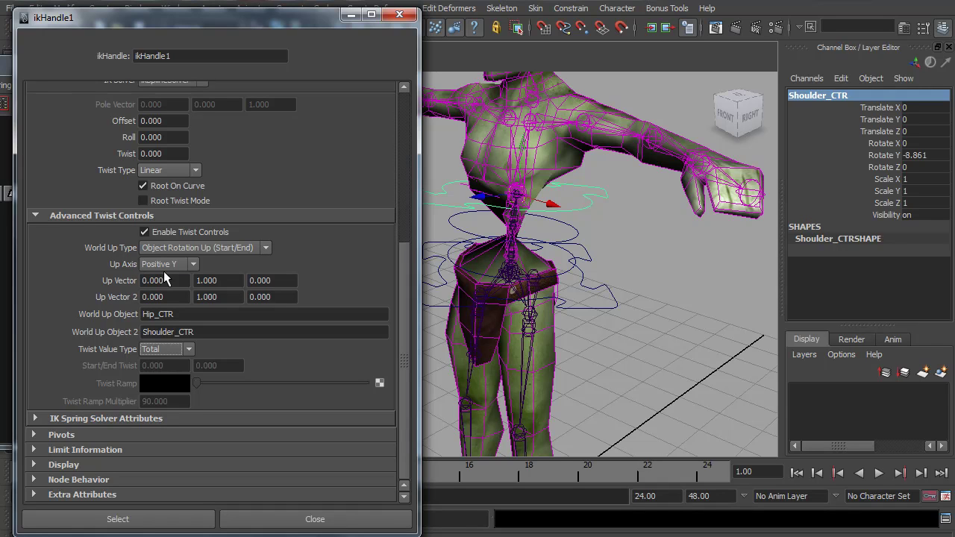
Set both Up Vector and Up Vector 2 to 0, 0, 1.
mouse_move(591, 255)
alt+mouse_down()
mouse_move(627, 270)
mouse_move(580, 252)
mouse_move(605, 256)
alt+mouse_up()
alt+drag(574, 225, 535, 187)
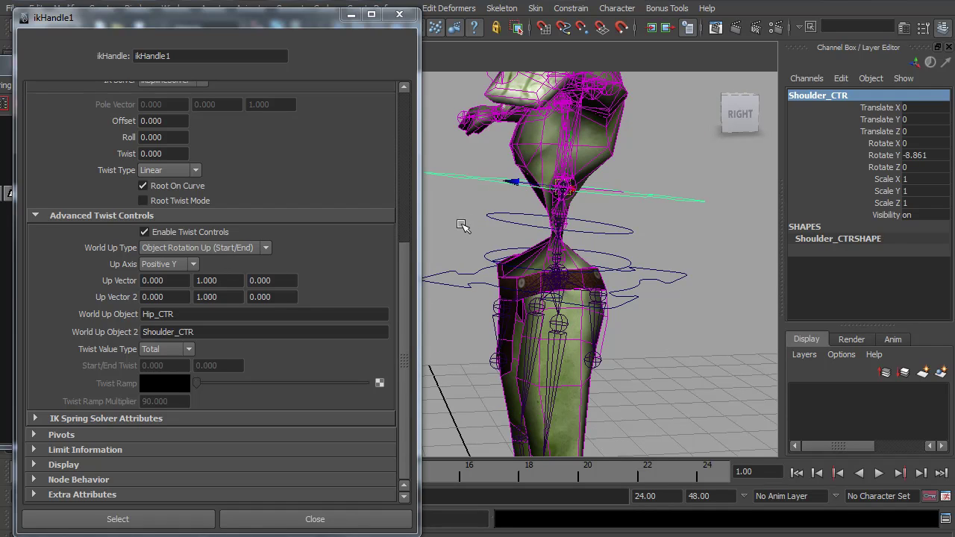
click(226, 280)
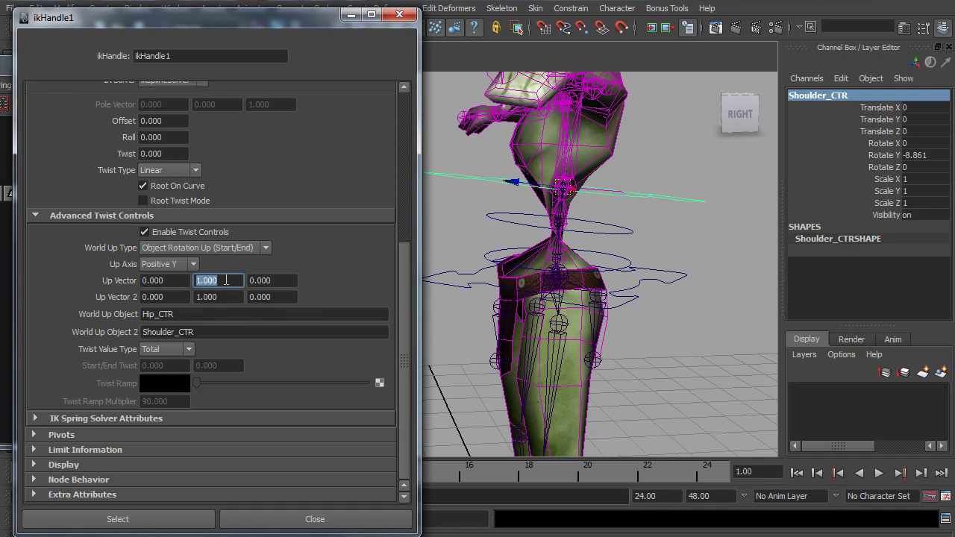
text(0)
key(Tab)
text(1)
key(Tab)
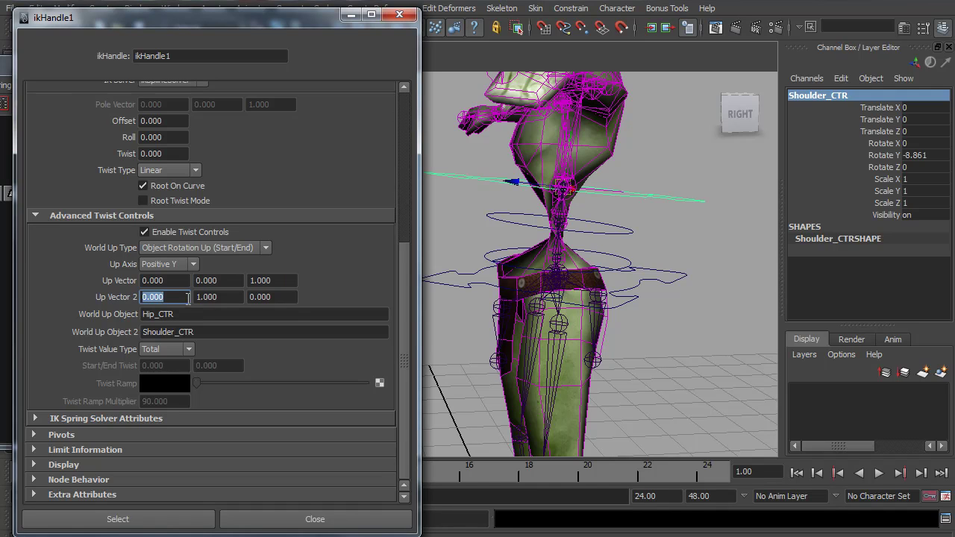
key(Tab)
text(0)
key(Tab)
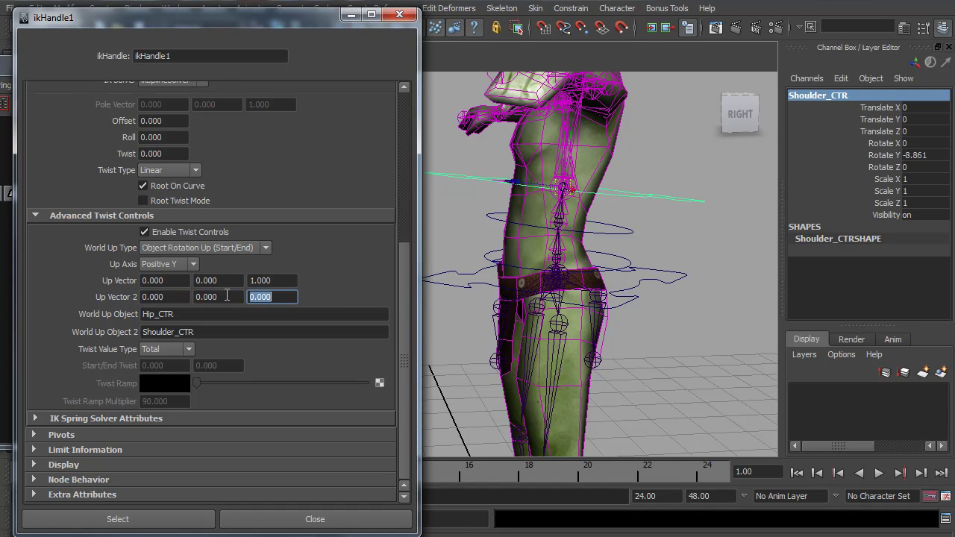
text(1)
key(Tab)
Test the chest control's twist by toggling advanced twist off and back on.
alt+drag(654, 204, 547, 224)
click(548, 220)
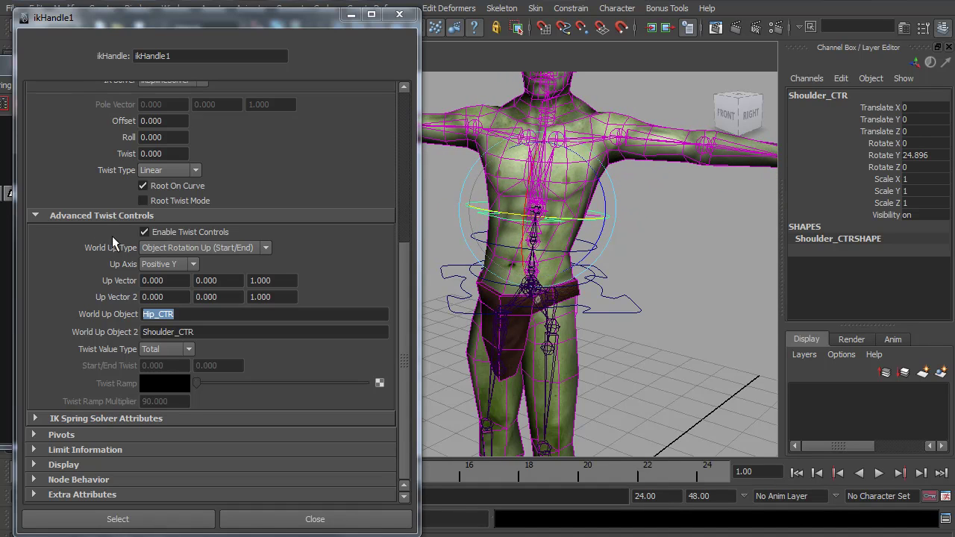
click(145, 232)
click(145, 232)
click(145, 232)
click(145, 233)
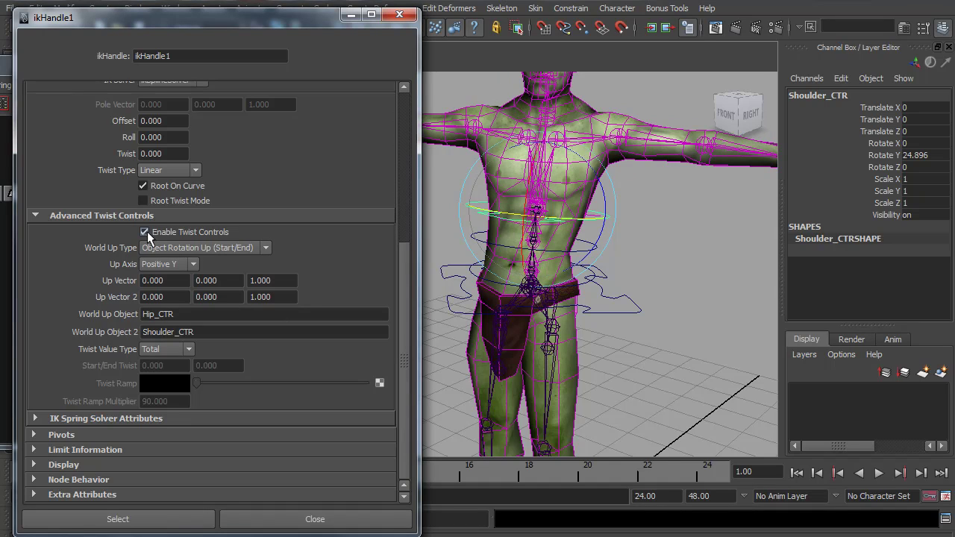
Reset Shoulder_CTR's Rotate Y to 0.
scroll(597, 253, up, 2)
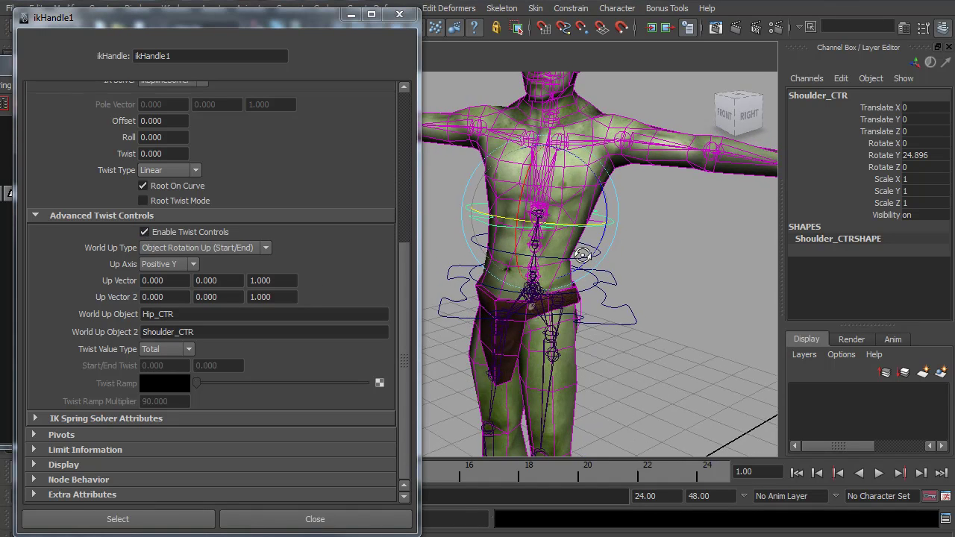
double_click(917, 155)
text(0)
key(Return)
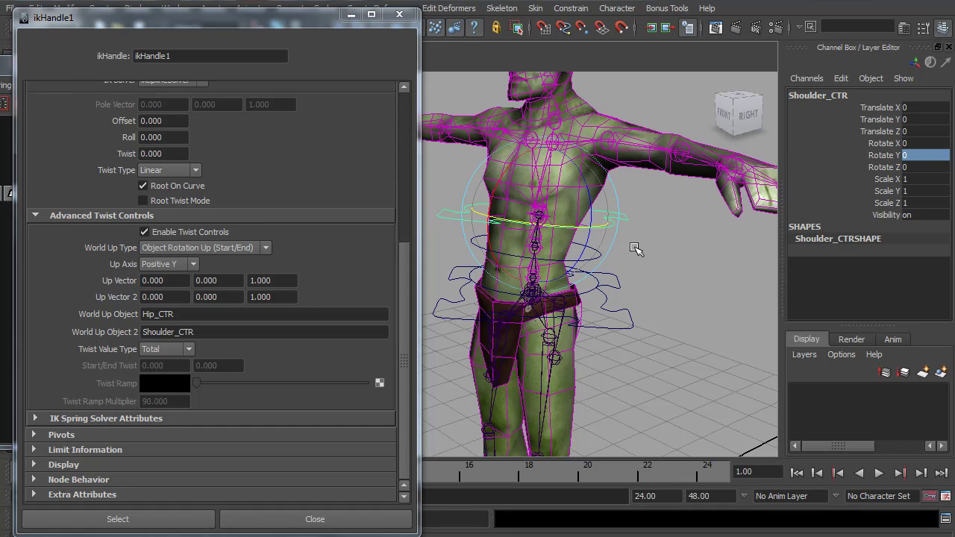
Close the ikHandle1 Attribute Editor and import MainRoot.mb into the scene.
click(399, 14)
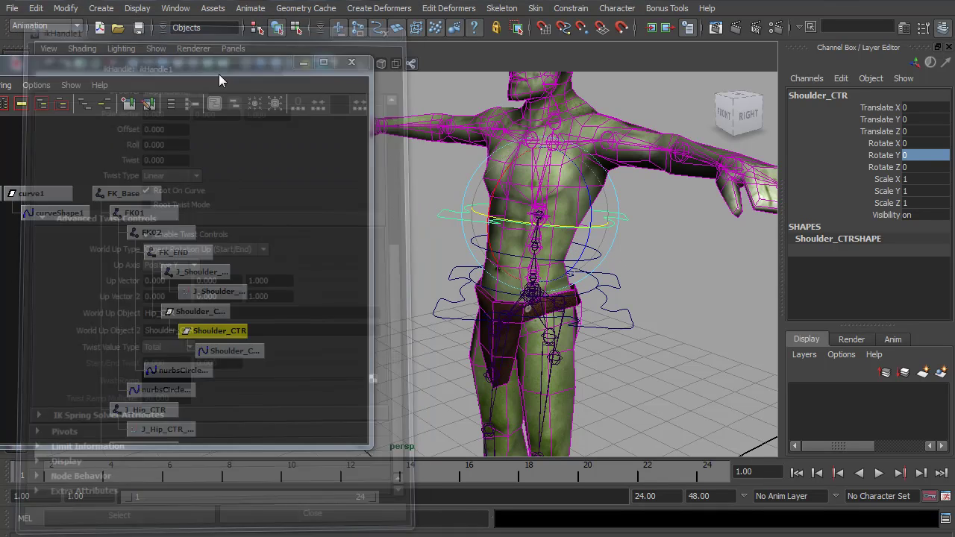
click(13, 8)
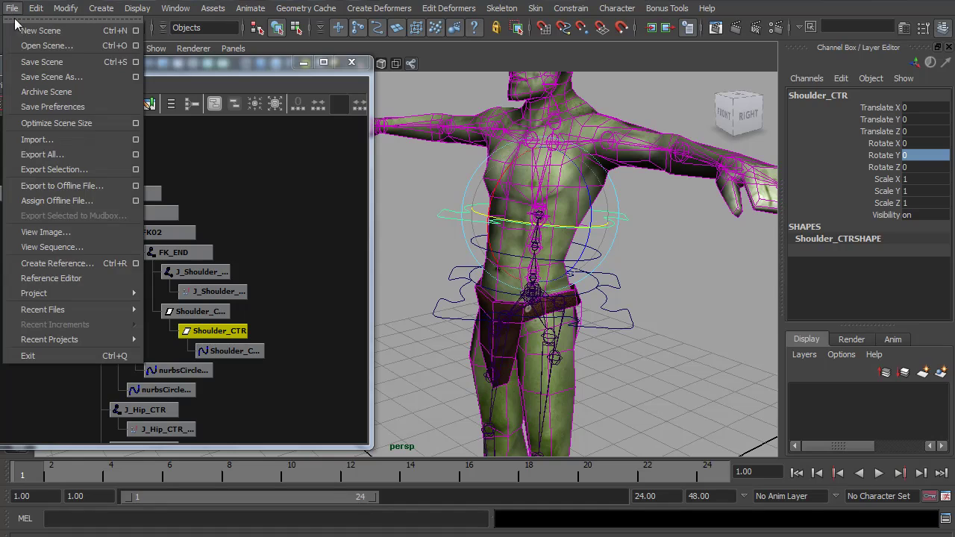
click(51, 141)
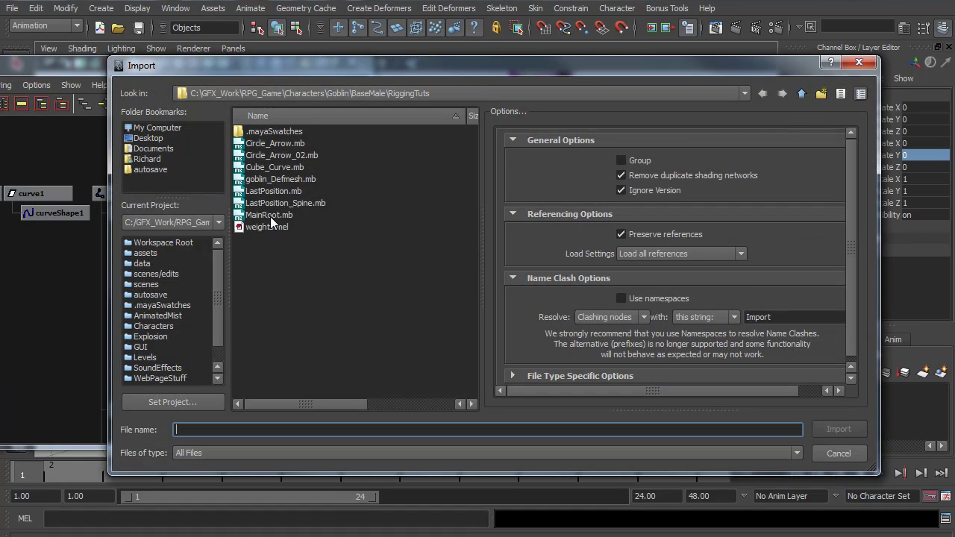
double_click(270, 216)
Select the MainRoot arrow and move it up from the feet to the waist.
alt+right_drag(563, 334, 539, 238)
click(577, 297)
key(w)
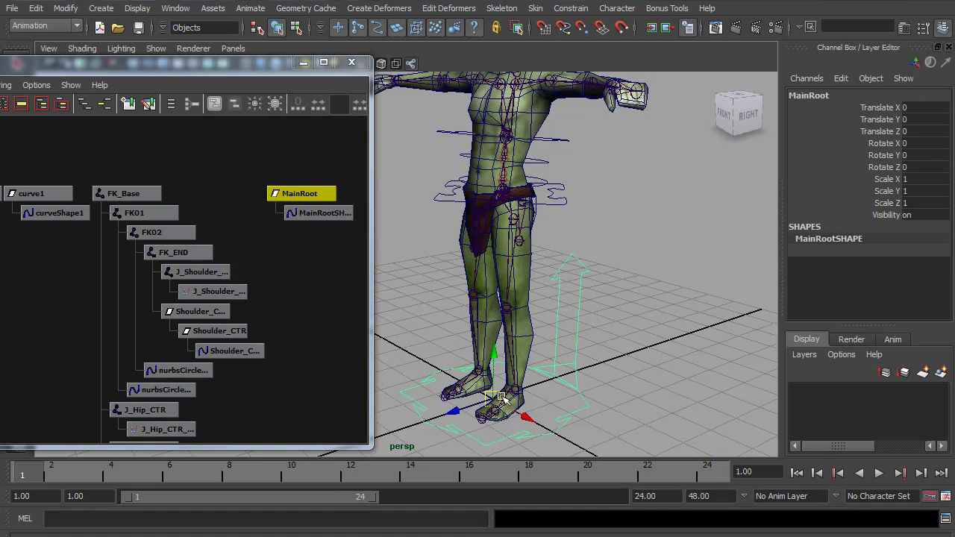
key(v)
drag(501, 401, 504, 191)
Point-snap MainRoot onto the pelvis joint and close the Hypergraph.
alt+right_drag(504, 191, 515, 223)
mouse_move(522, 328)
alt+mouse_down()
mouse_move(551, 383)
mouse_move(536, 340)
alt+mouse_up()
alt+right_drag(536, 339, 525, 289)
key(v)
drag(497, 259, 506, 271)
alt+drag(607, 325, 563, 332)
click(352, 62)
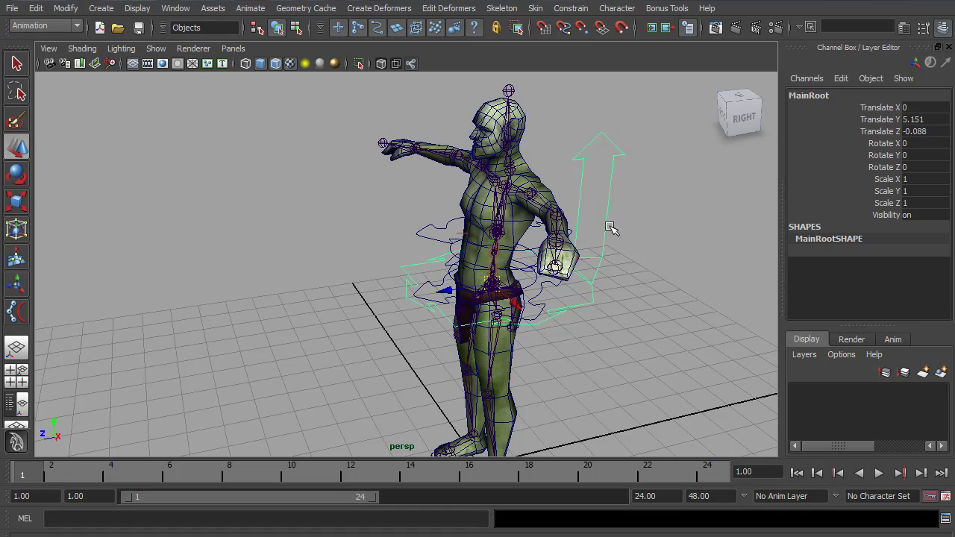
Freeze MainRoot's translate, rotate and scale, then open Hypergraph: Hierarchy.
click(64, 8)
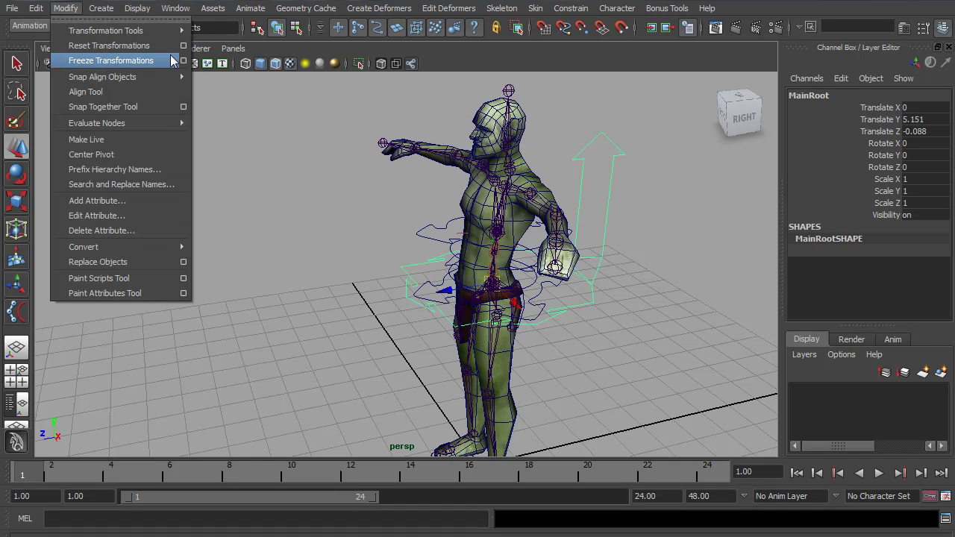
click(184, 61)
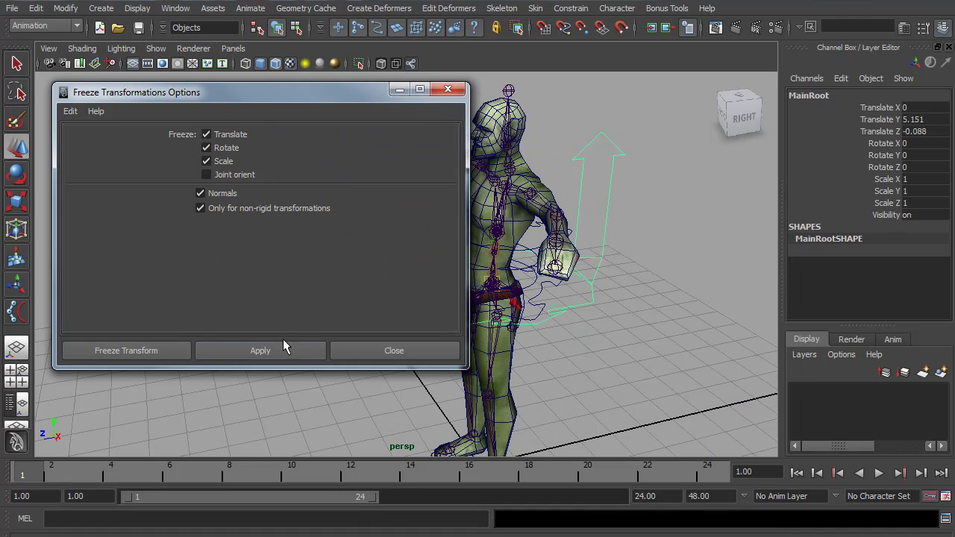
click(285, 349)
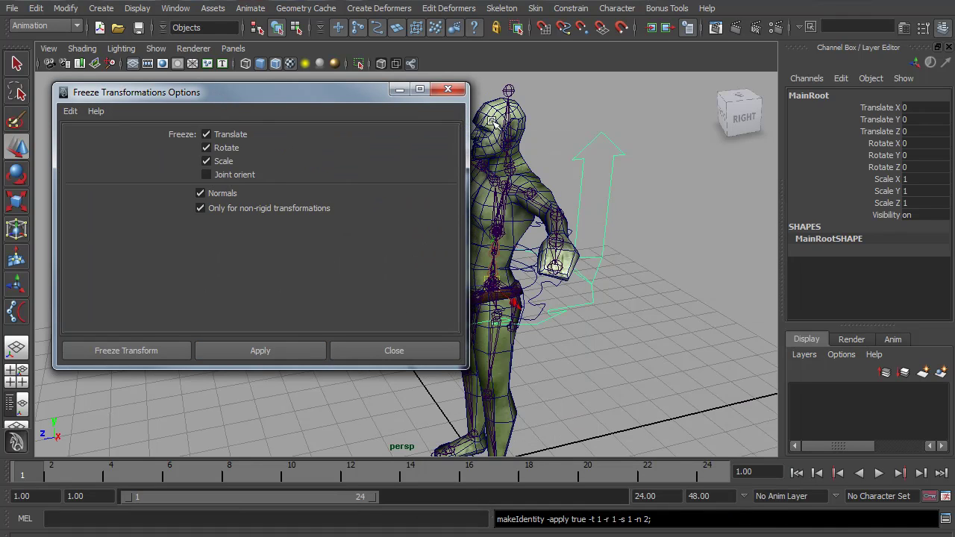
click(448, 88)
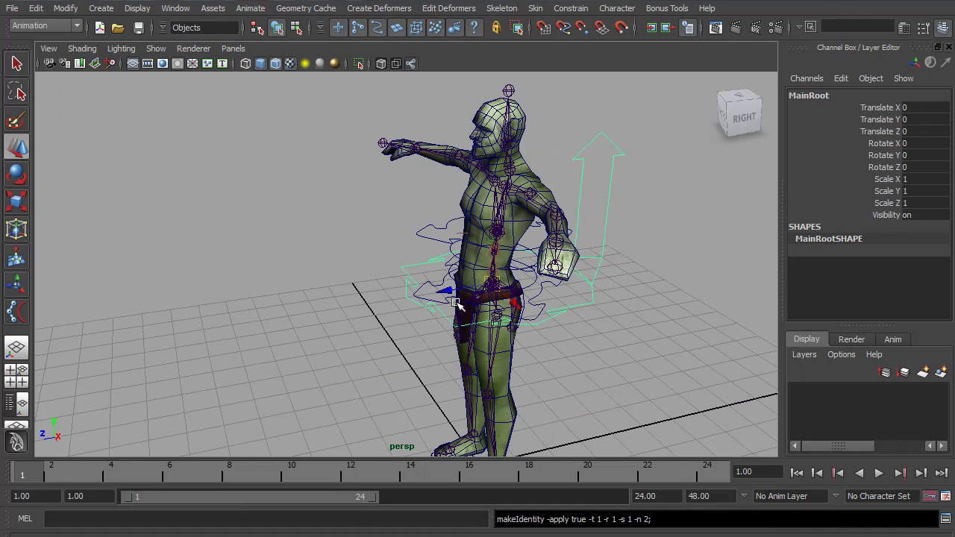
click(176, 8)
click(236, 138)
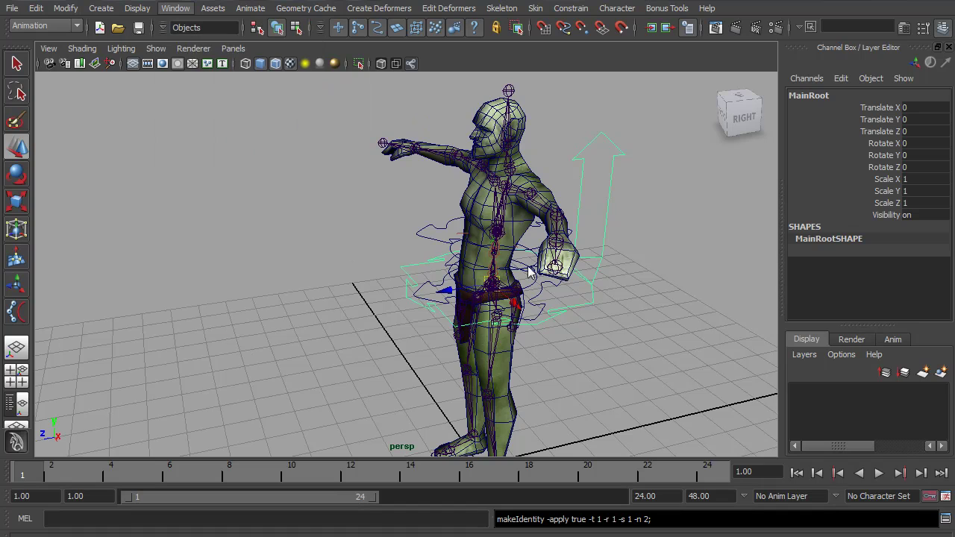
Parent the FK_Base joint under MainRoot in the Hypergraph.
alt+middle_drag(245, 310, 220, 198)
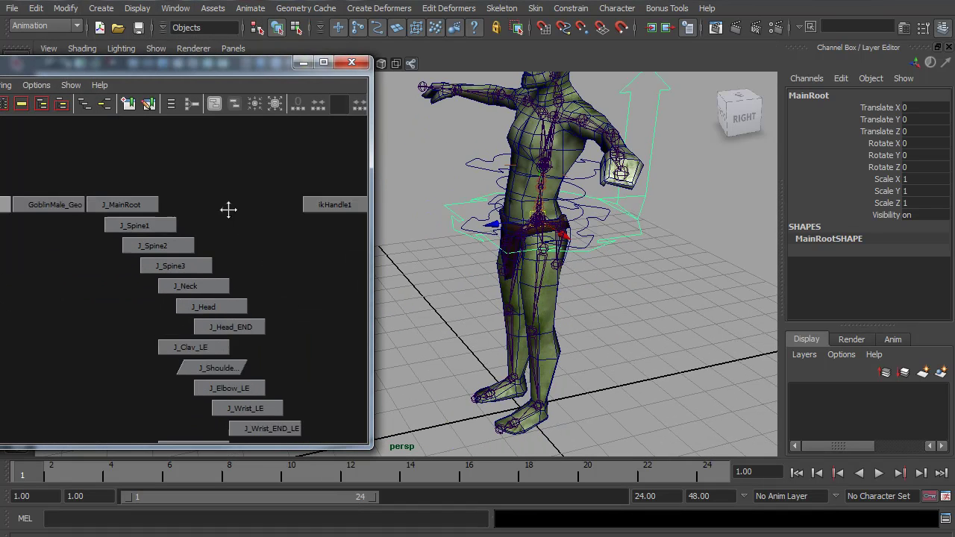
scroll(221, 198, down, 3)
alt+middle_drag(175, 268, 156, 261)
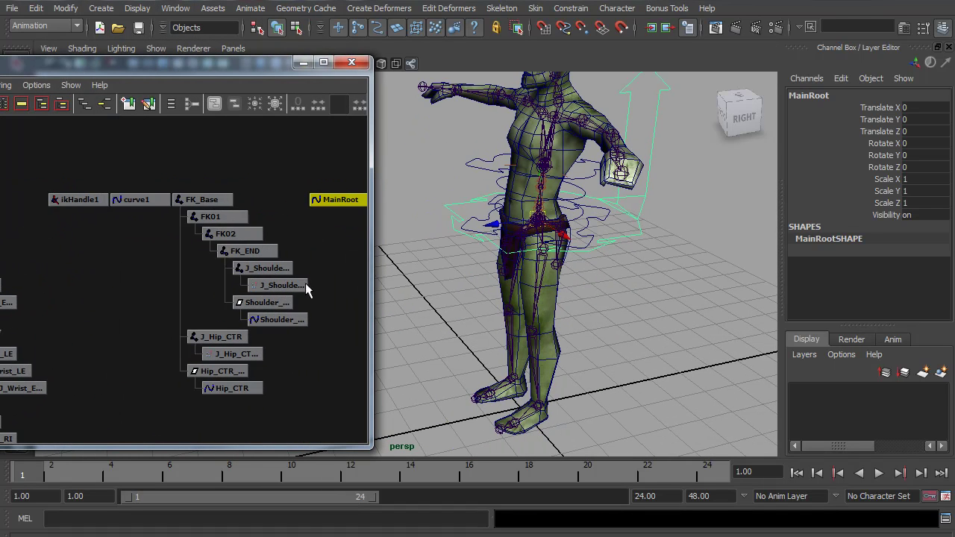
alt+middle_drag(288, 278, 223, 273)
click(142, 200)
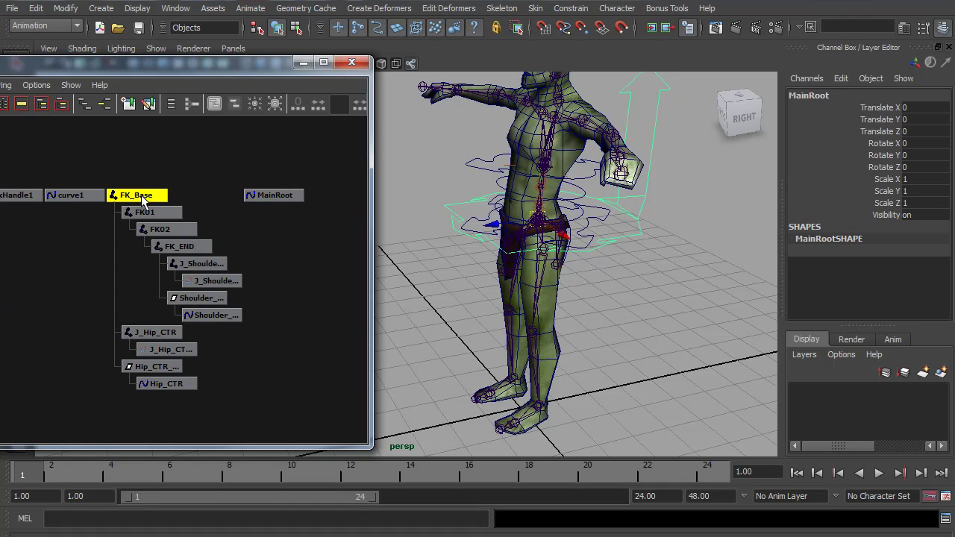
click(275, 195)
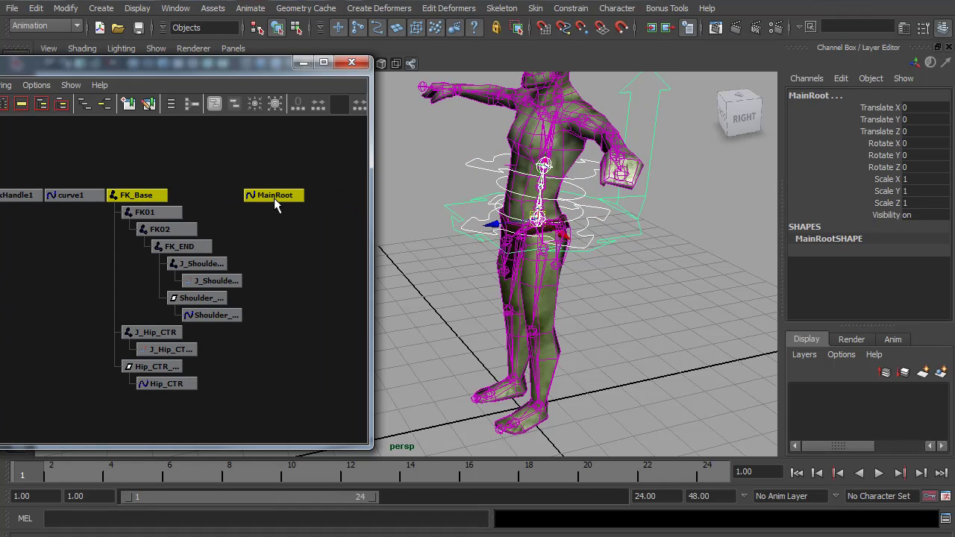
key(p)
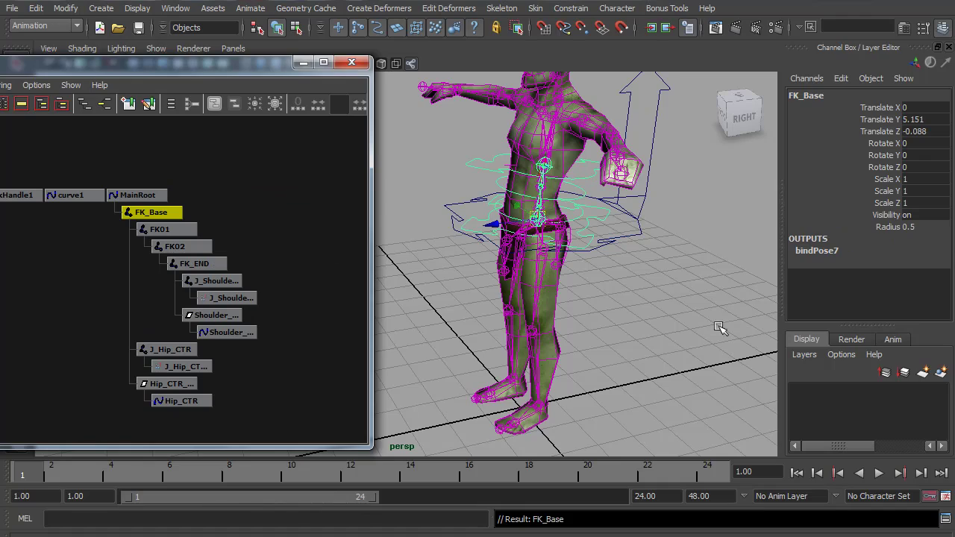
Test-move MainRoot to confirm the rig follows, then undo it back to the origin.
click(638, 262)
click(629, 266)
alt+drag(630, 267, 574, 276)
drag(526, 256, 559, 221)
key(ctrl+z)
key(ctrl+z)
key(ctrl+z)
key(ctrl+z)
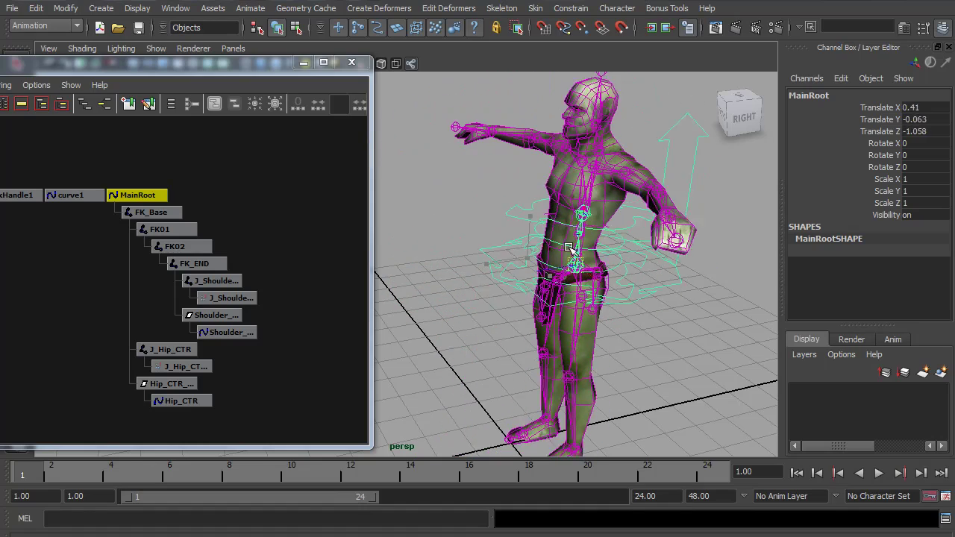
key(q)
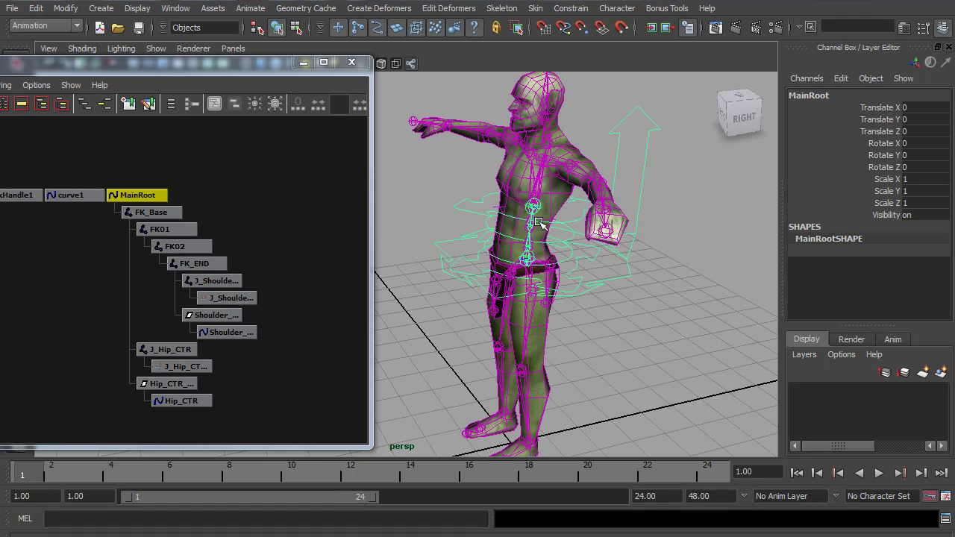
drag(450, 248, 407, 236)
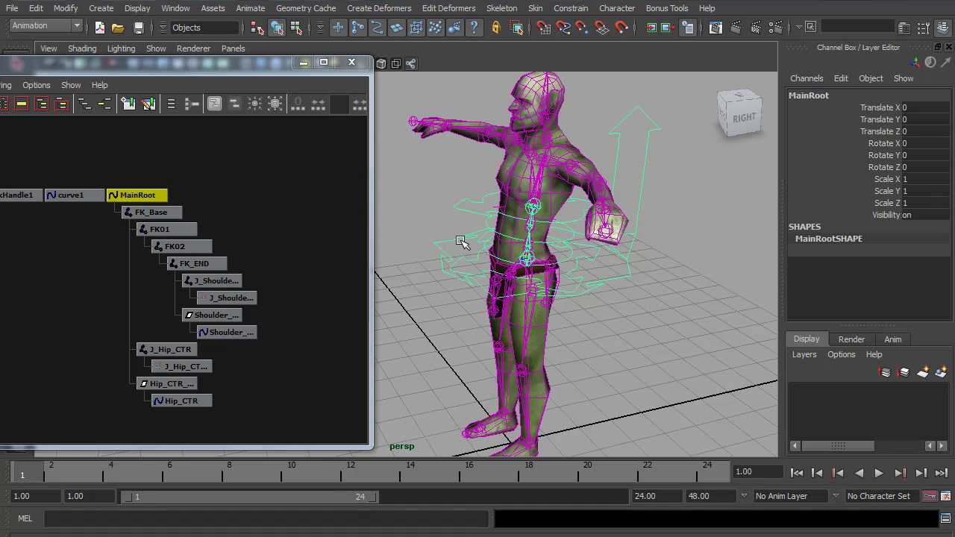
Lock and hide MainRoot's scale and visibility channels.
click(889, 180)
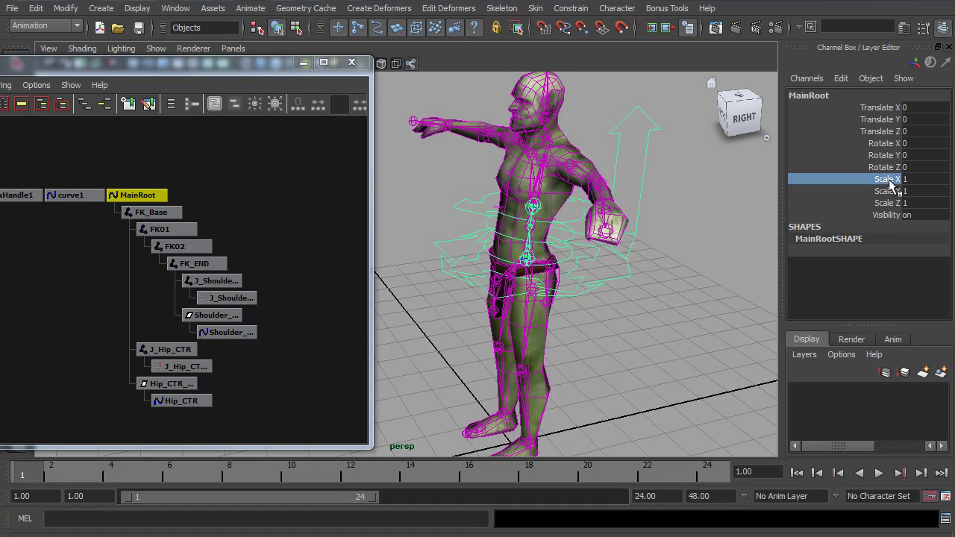
drag(890, 183, 894, 215)
right_click(888, 197)
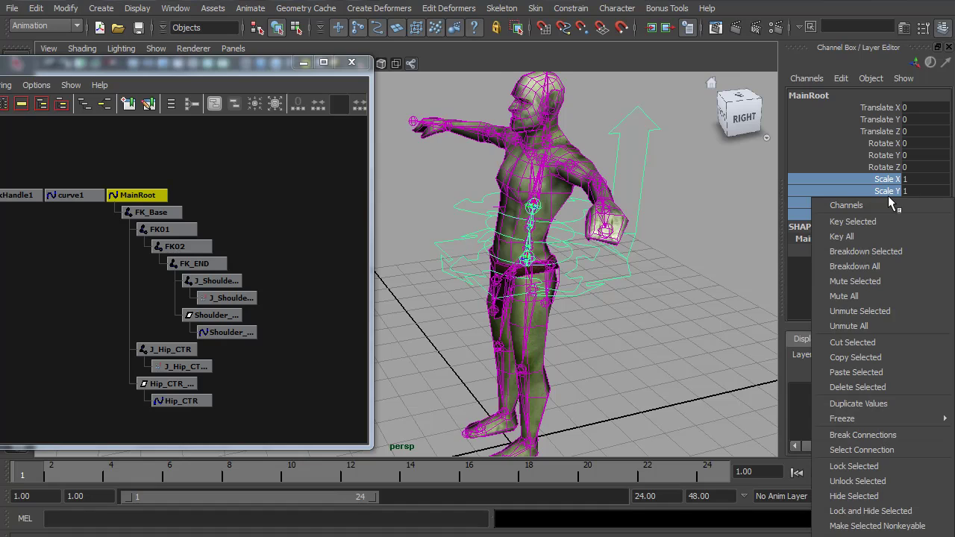
click(862, 513)
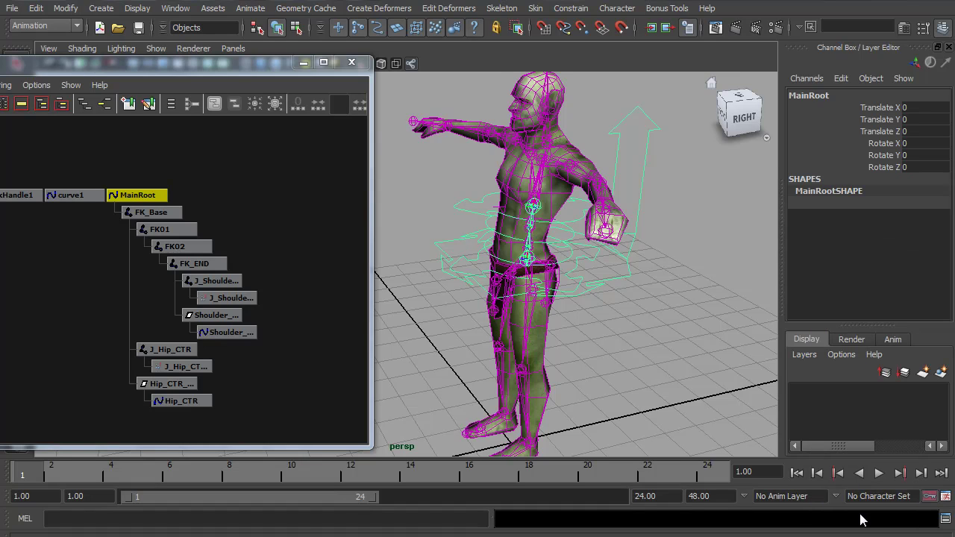
Lock and hide scale and visibility on Shoulder_CTR and Hip_CTR.
click(461, 196)
click(467, 257)
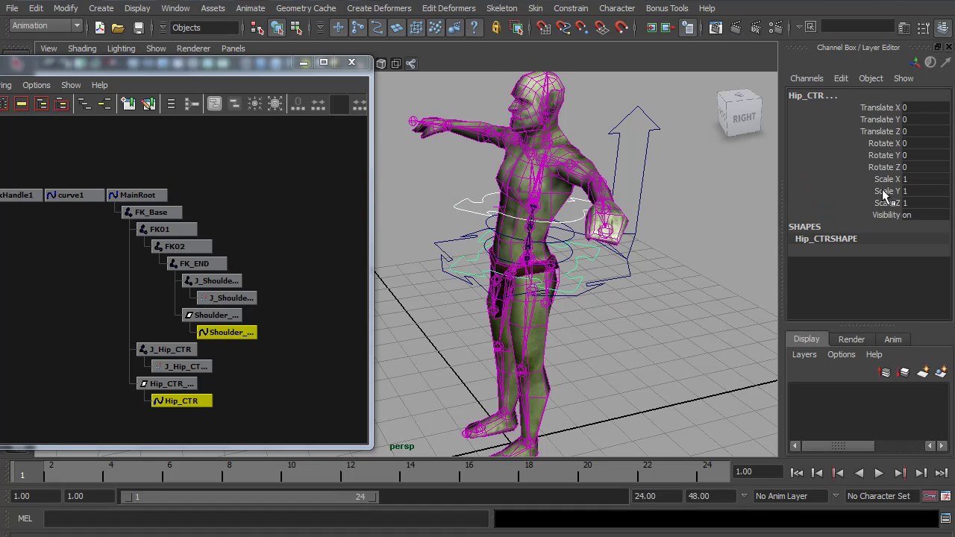
drag(885, 180, 885, 214)
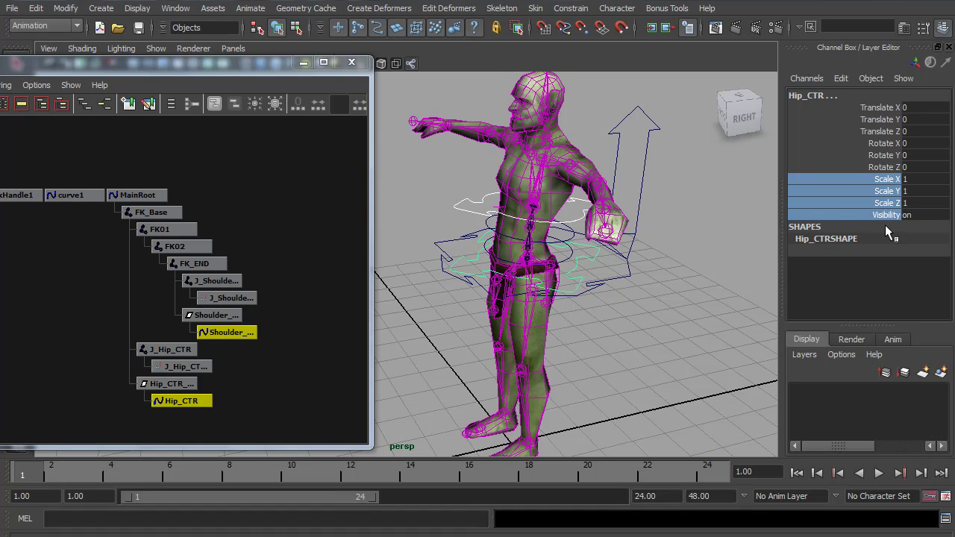
right_click(885, 211)
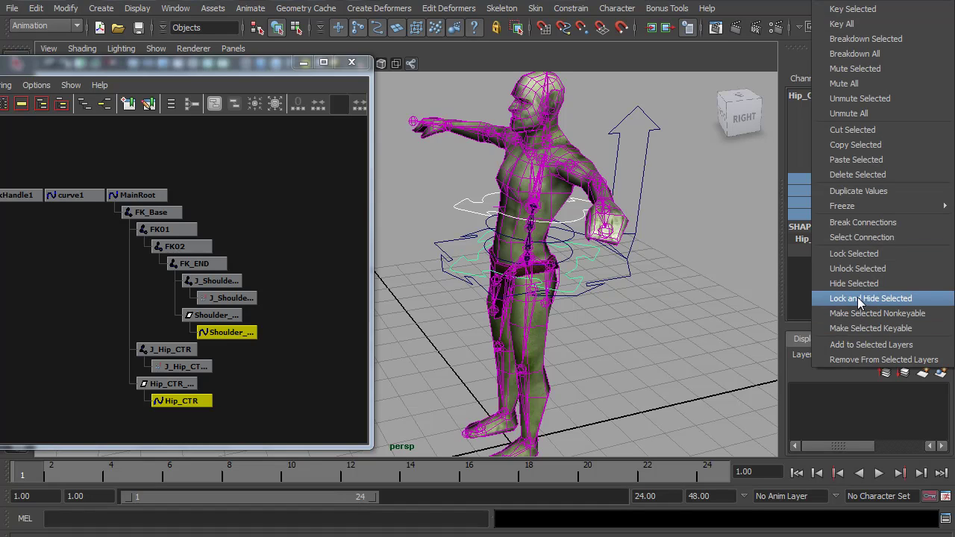
click(883, 301)
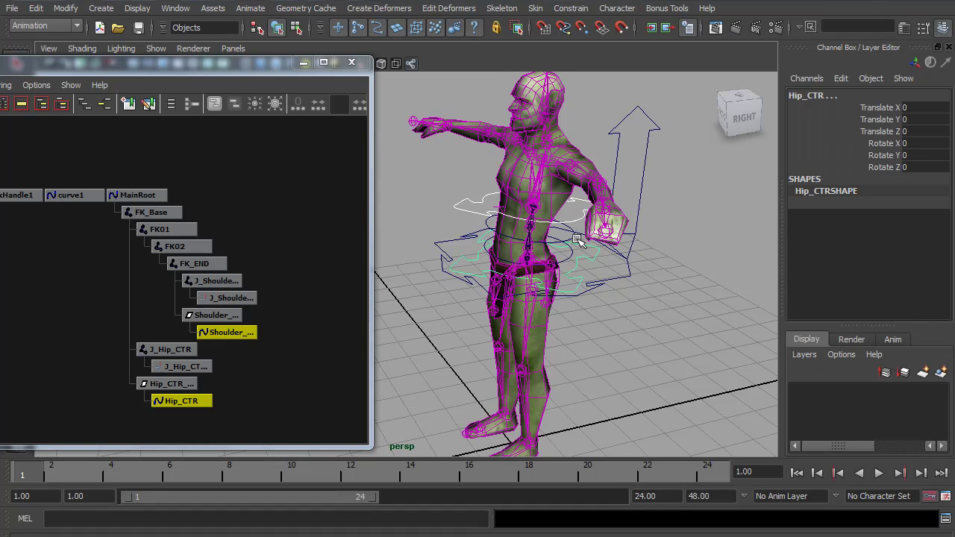
Lock and hide translate, scale, visibility and radius on FK01 and FK02, leaving only rotation.
click(576, 239)
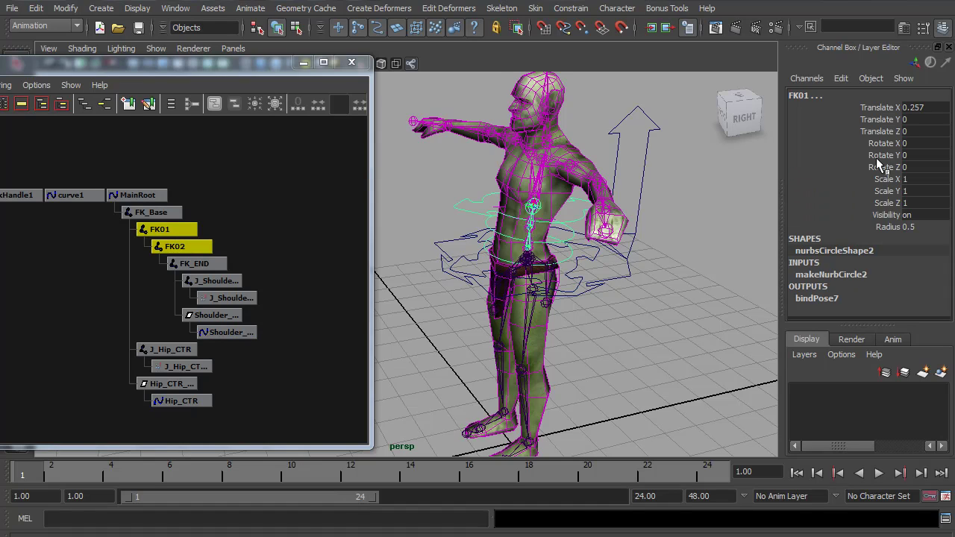
drag(875, 132, 877, 110)
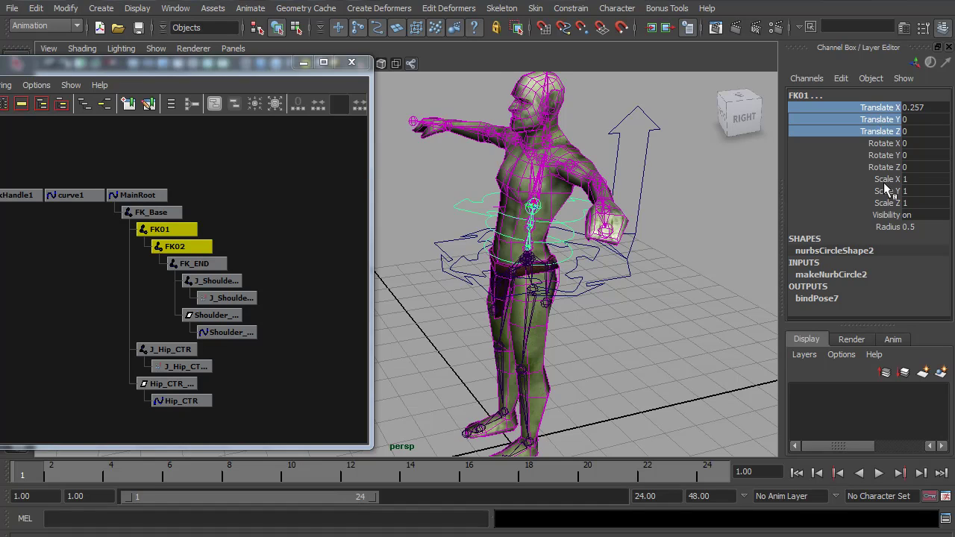
ctrl+drag(884, 182, 887, 225)
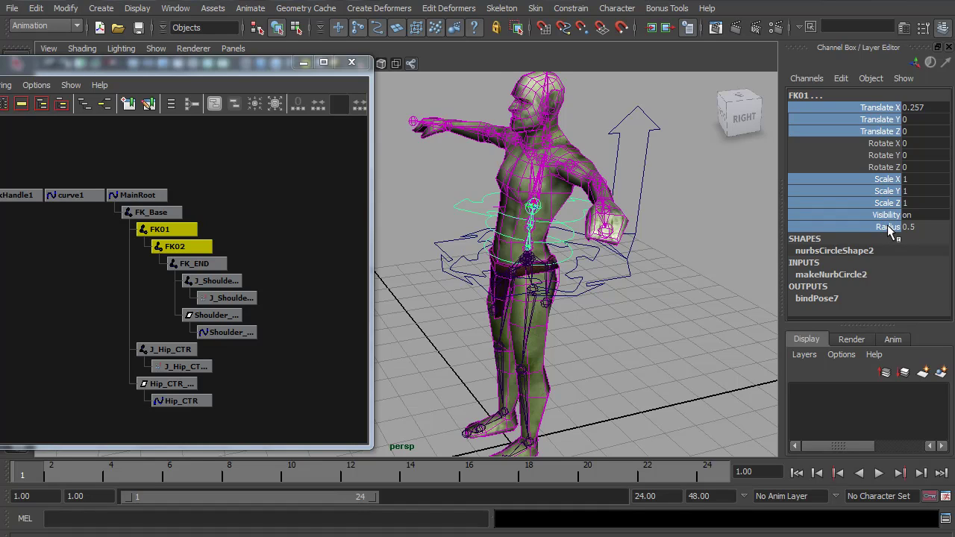
right_click(887, 225)
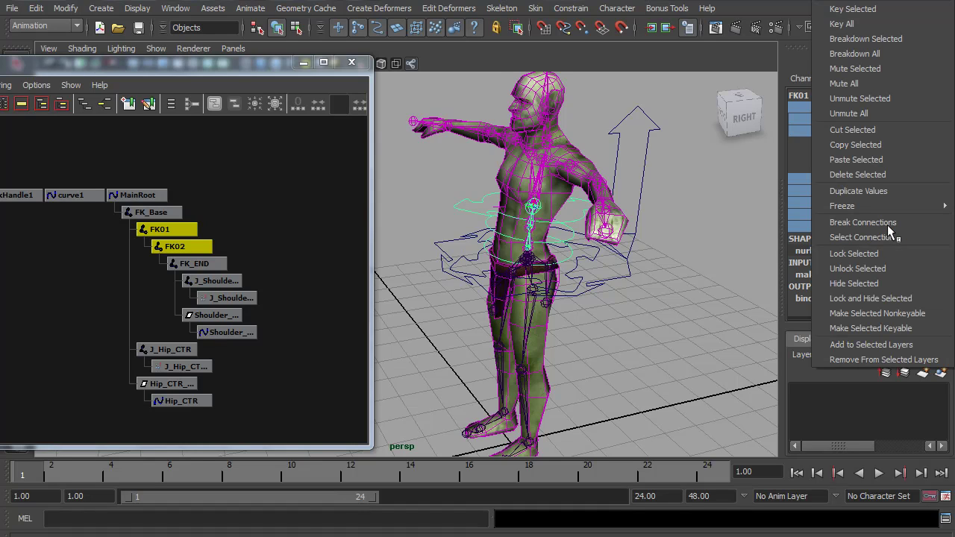
click(889, 300)
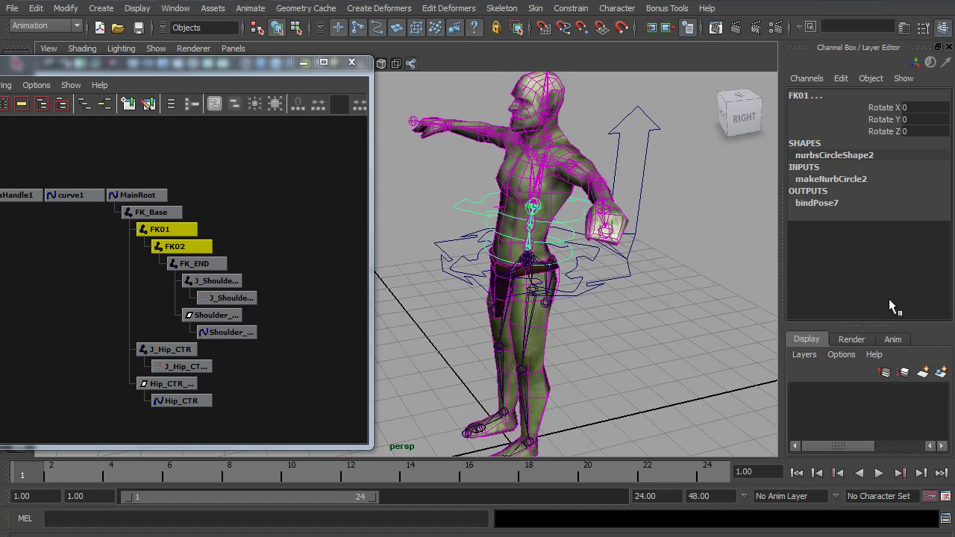
click(575, 220)
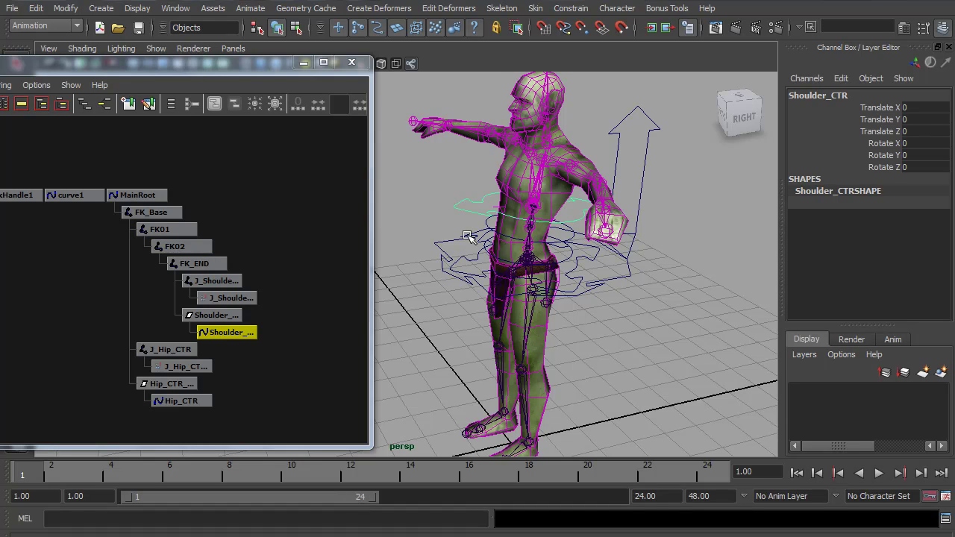
Lock and hide every channel on Shoulder_CTR_GRP.
key(Up)
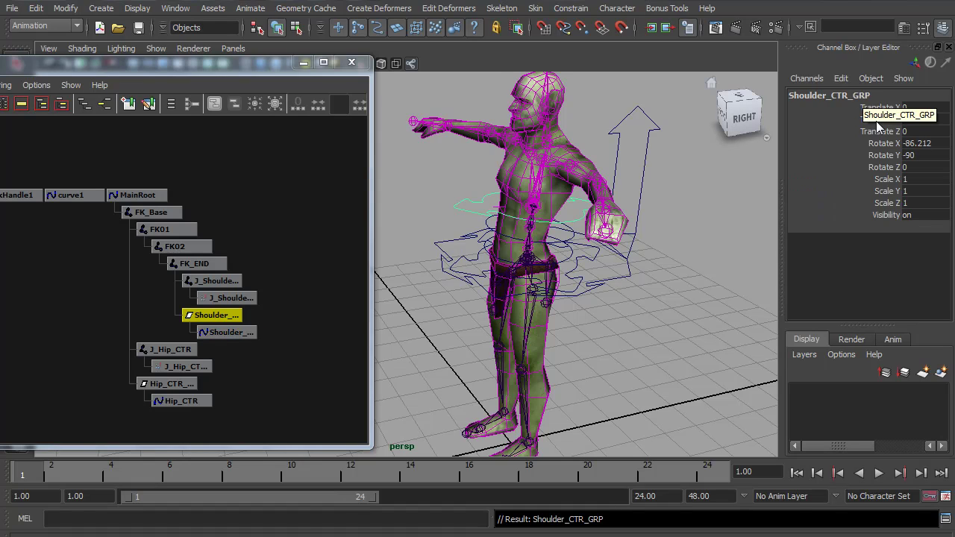
drag(880, 106, 887, 214)
right_drag(891, 195, 894, 508)
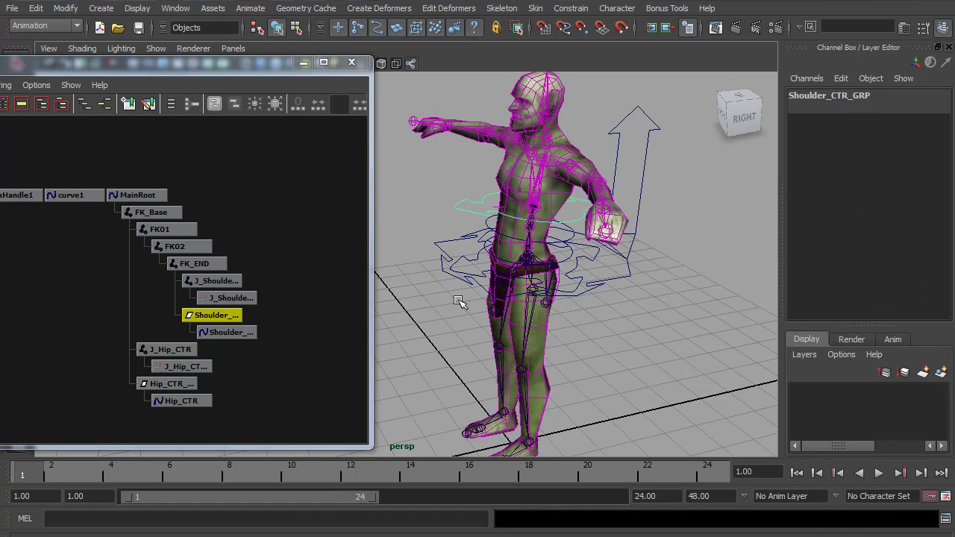
Lock and hide every channel on Hip_CTR_GRP, then check FK02 and Shoulder_CTR's remaining channels.
click(478, 261)
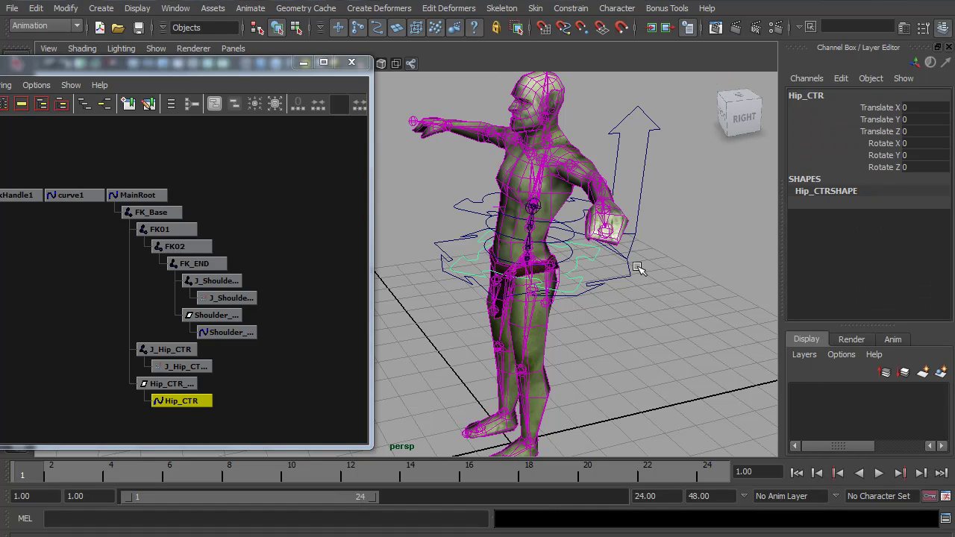
key(Up)
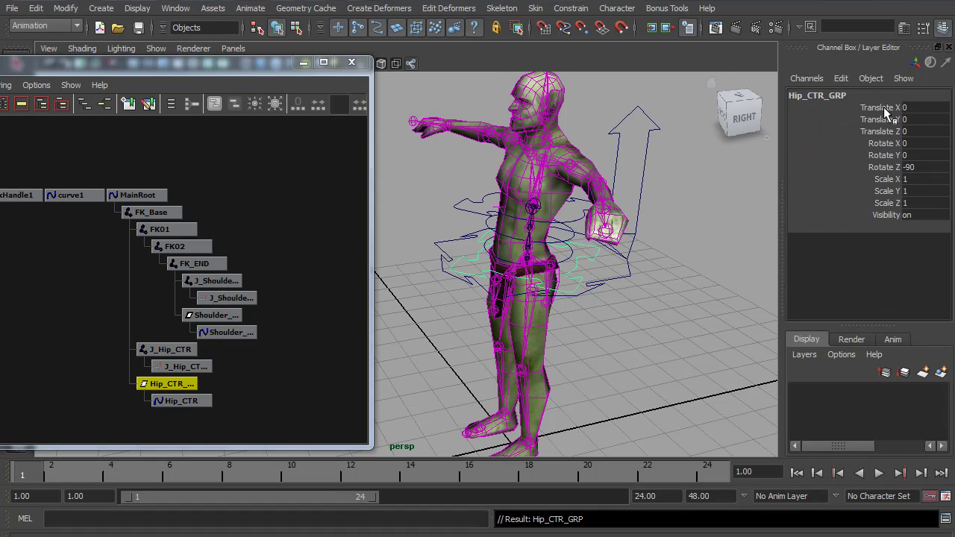
drag(882, 107, 877, 213)
right_click(878, 212)
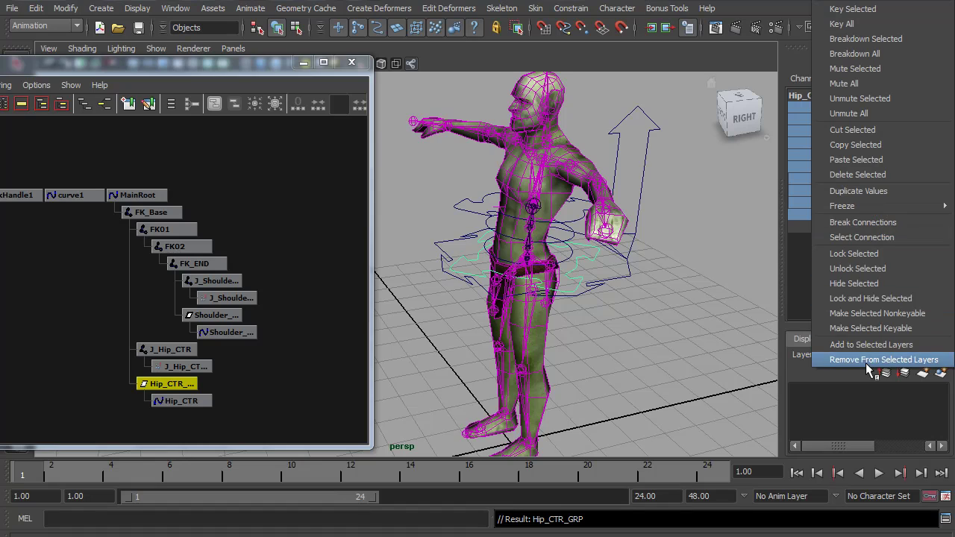
click(853, 298)
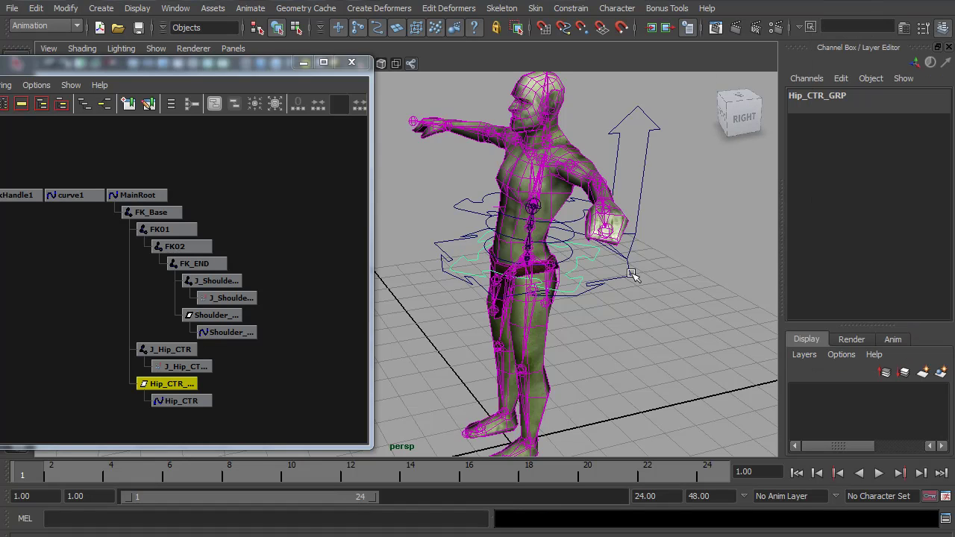
click(573, 239)
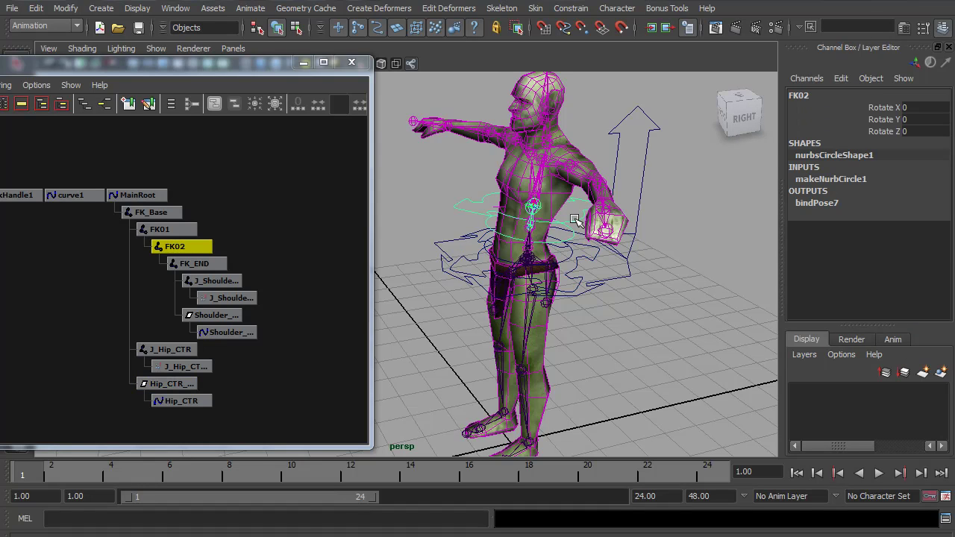
click(575, 219)
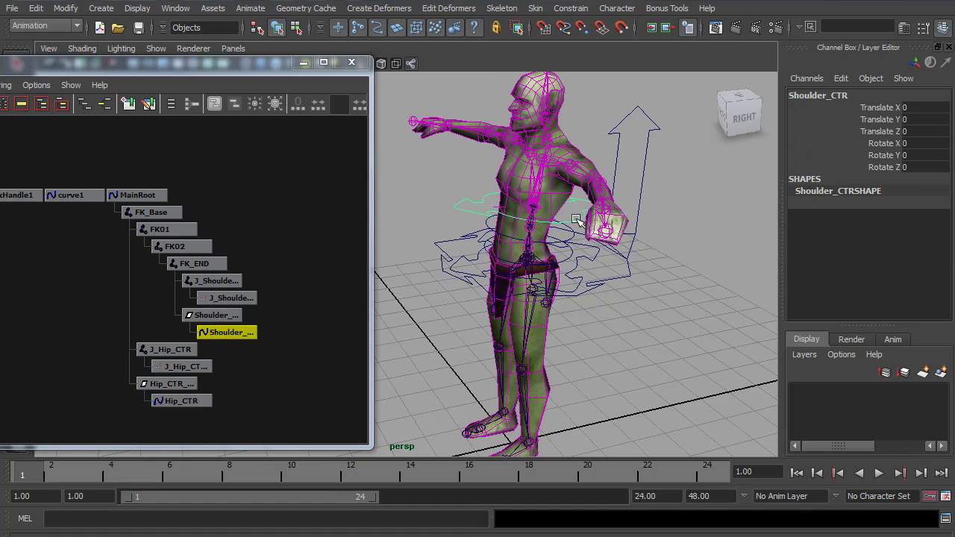